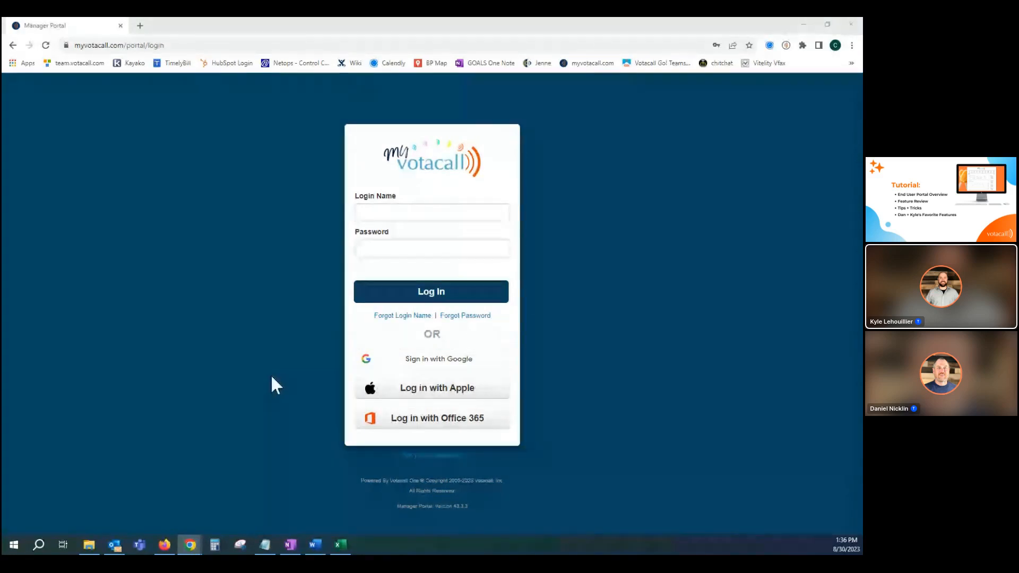
Log in to the portal with Office 365, continuing with the recently used Training Basic User account.
left_click(424, 419)
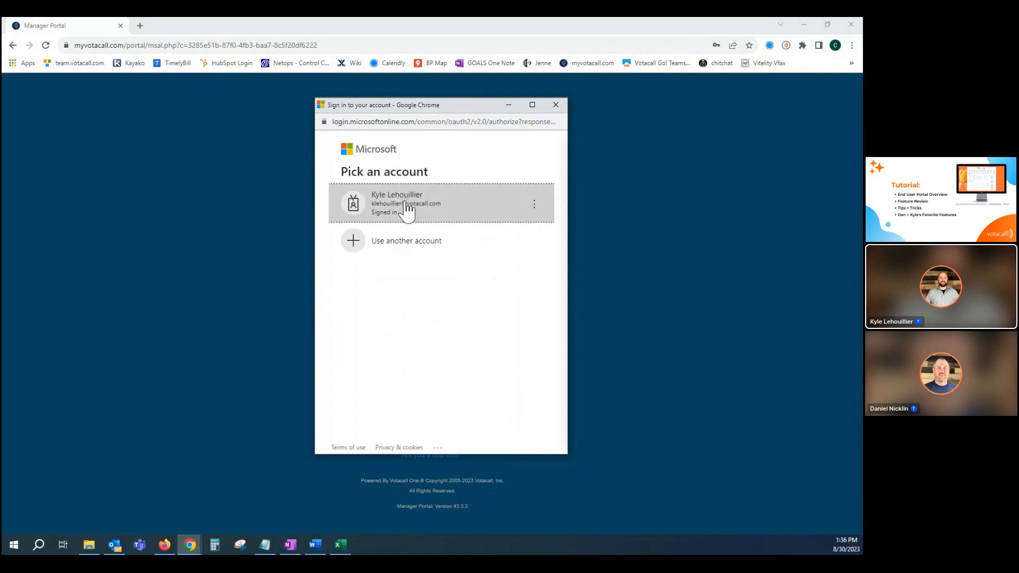
left_click(406, 208)
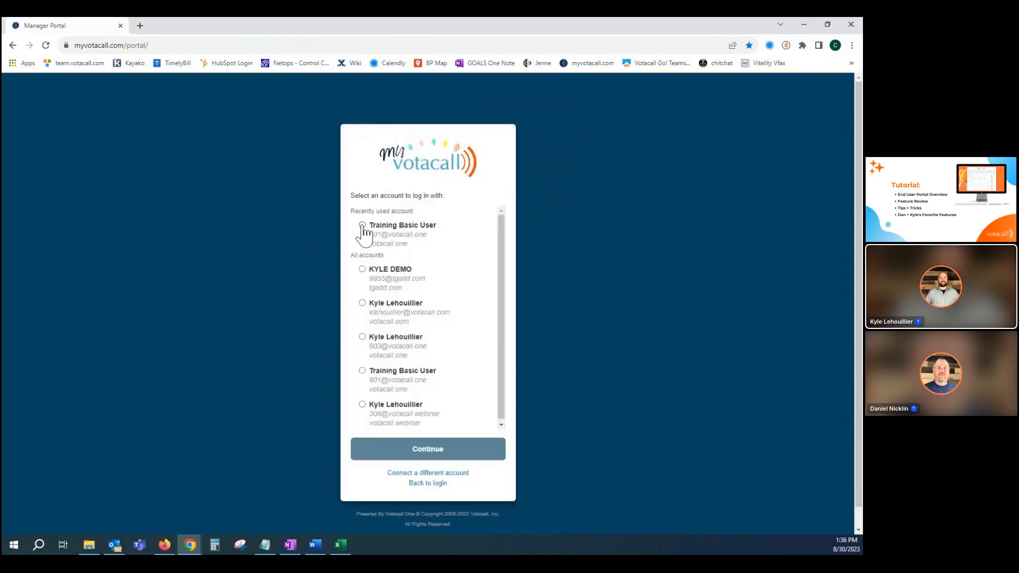
left_click(362, 226)
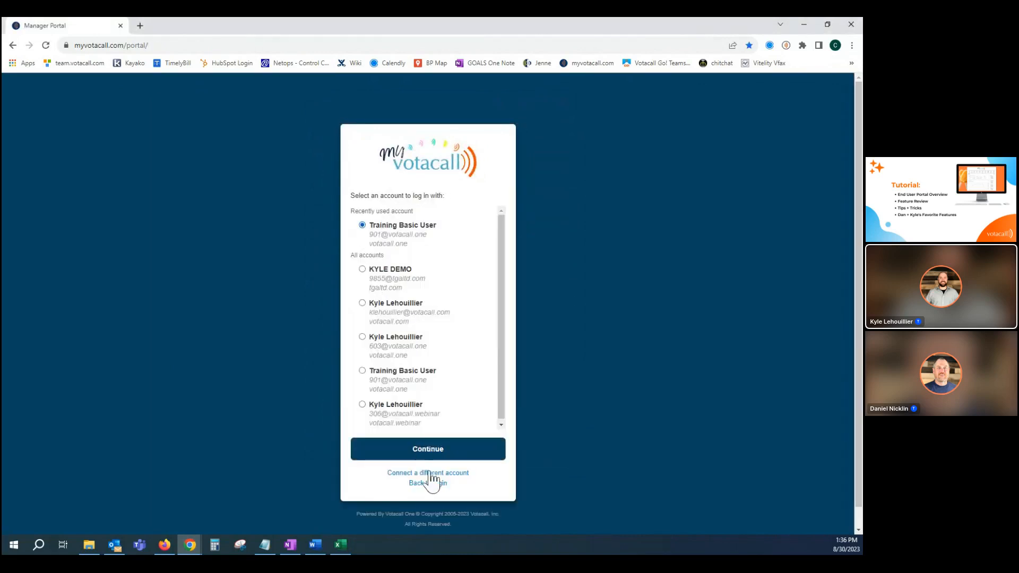
left_click(428, 451)
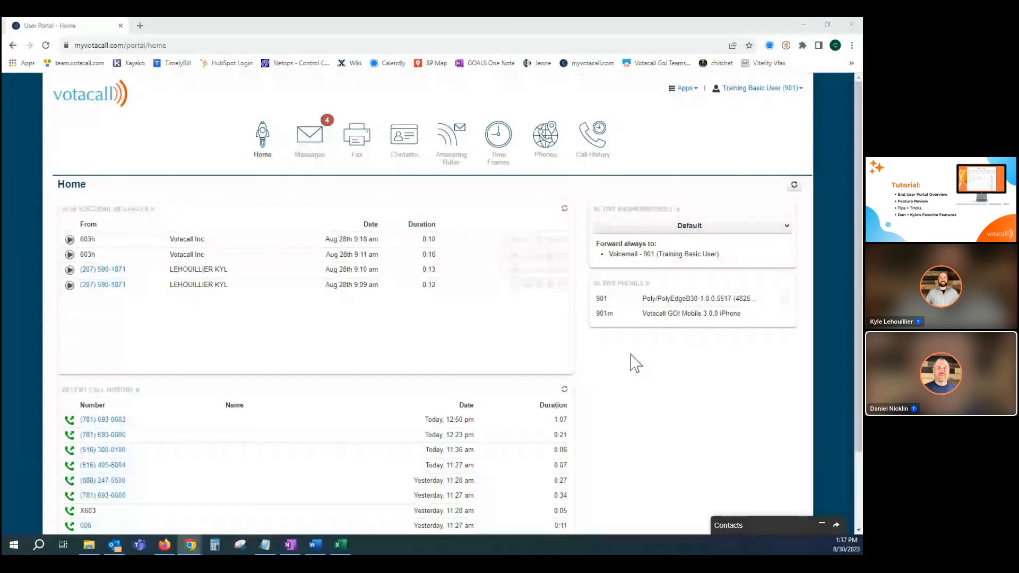
View which phones can be used to call back an external voicemail caller, without placing the call.
mouse_move(661, 313)
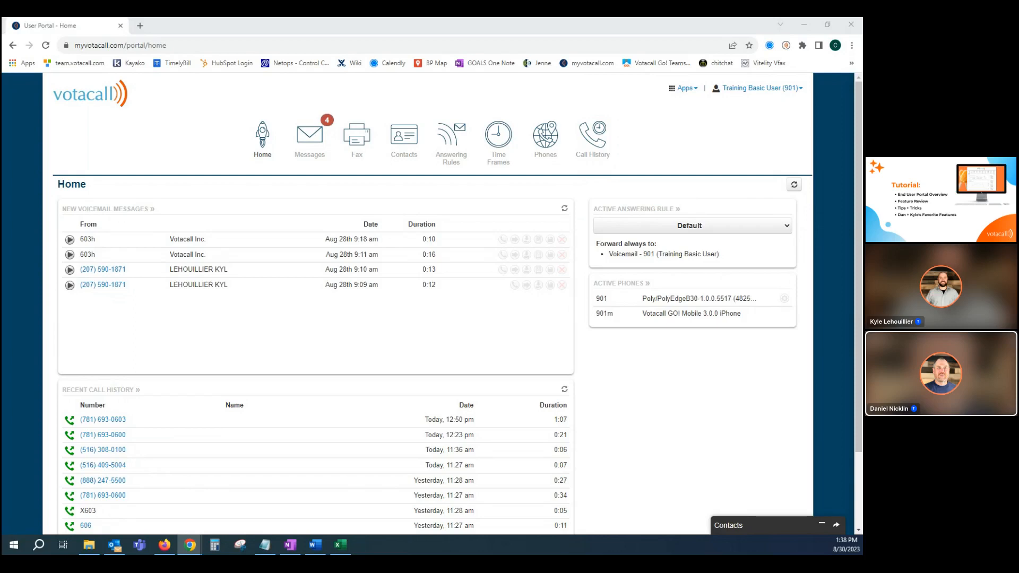
left_click(106, 270)
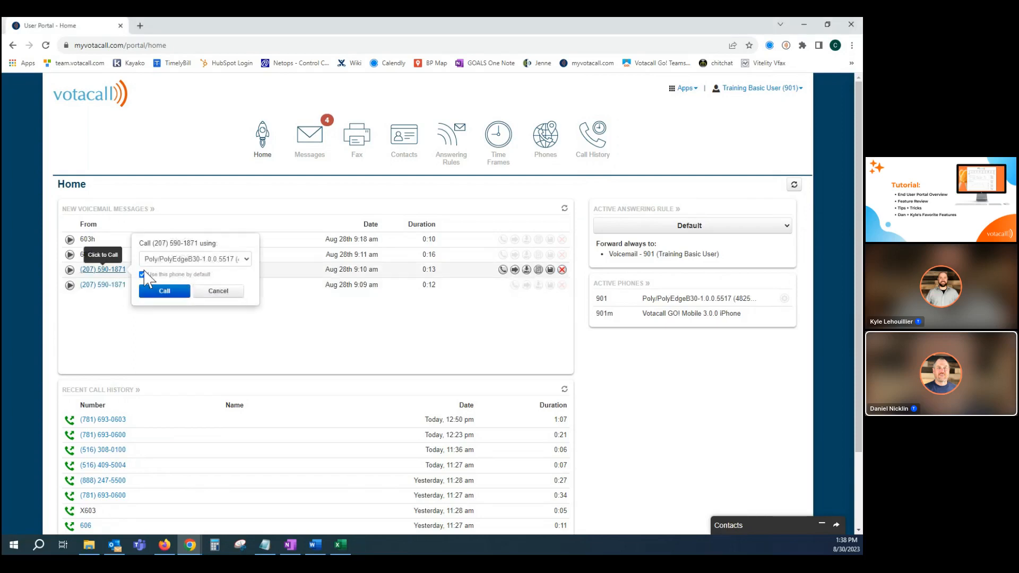
left_click(246, 259)
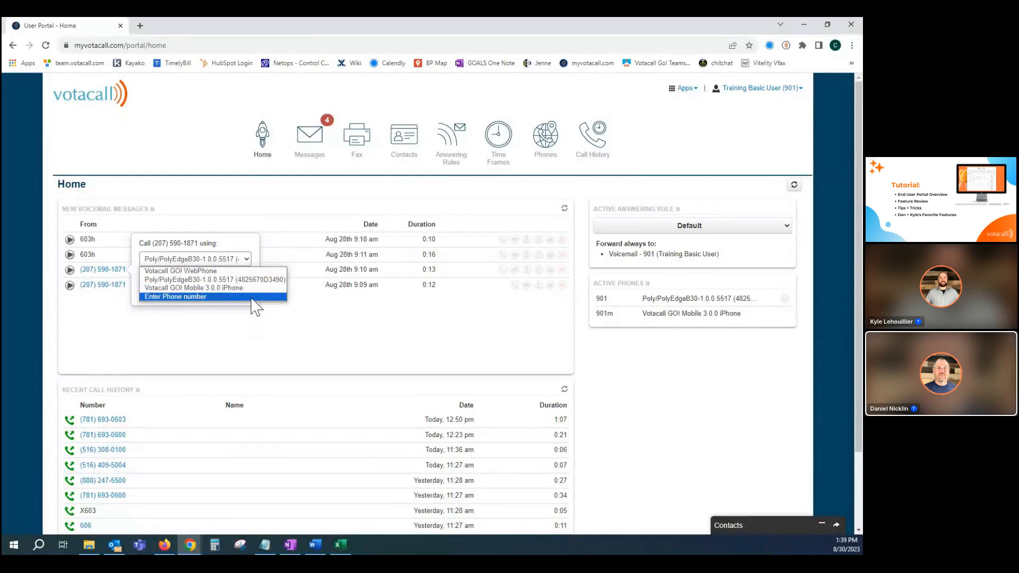
left_click(252, 382)
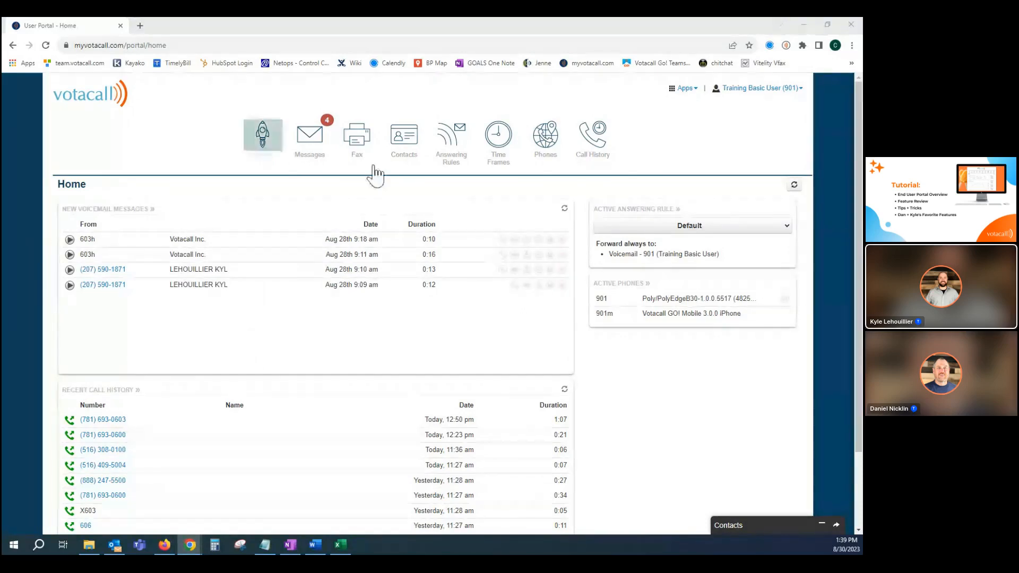
Open the messages page and view the available voicemail folders.
left_click(310, 143)
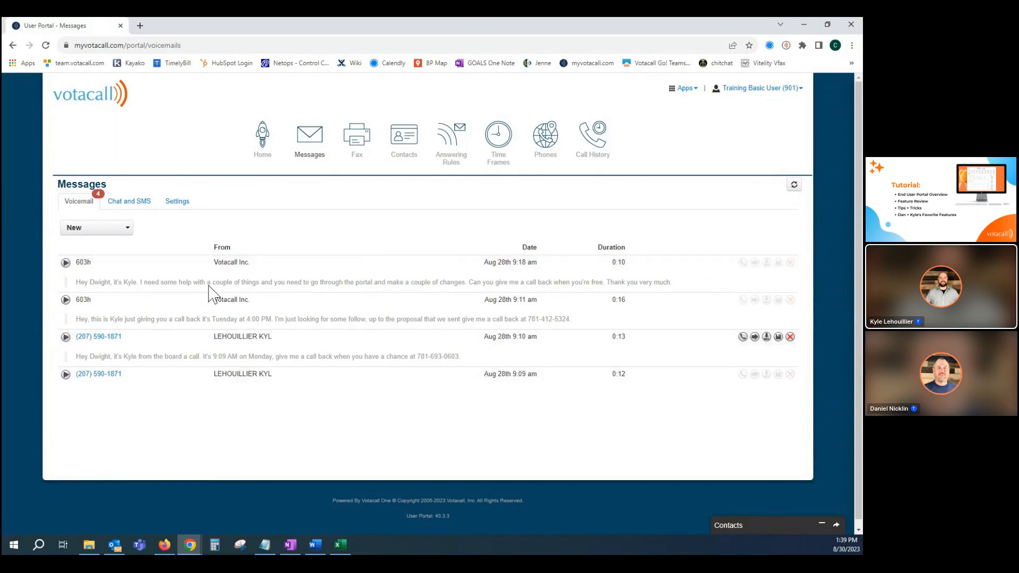
left_click(97, 232)
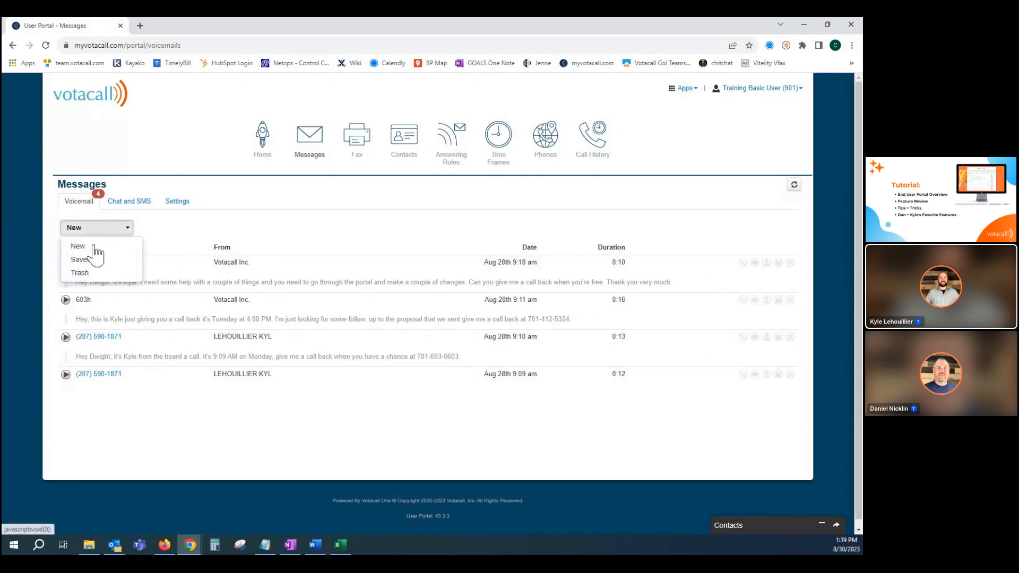
left_click(291, 212)
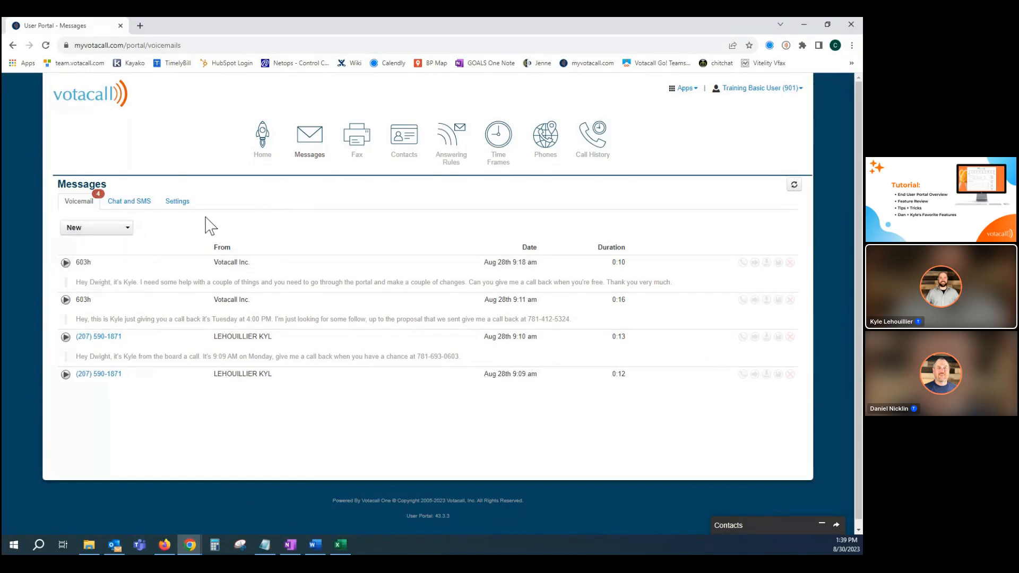
Open the voicemail settings and enable voicemail.
left_click(179, 203)
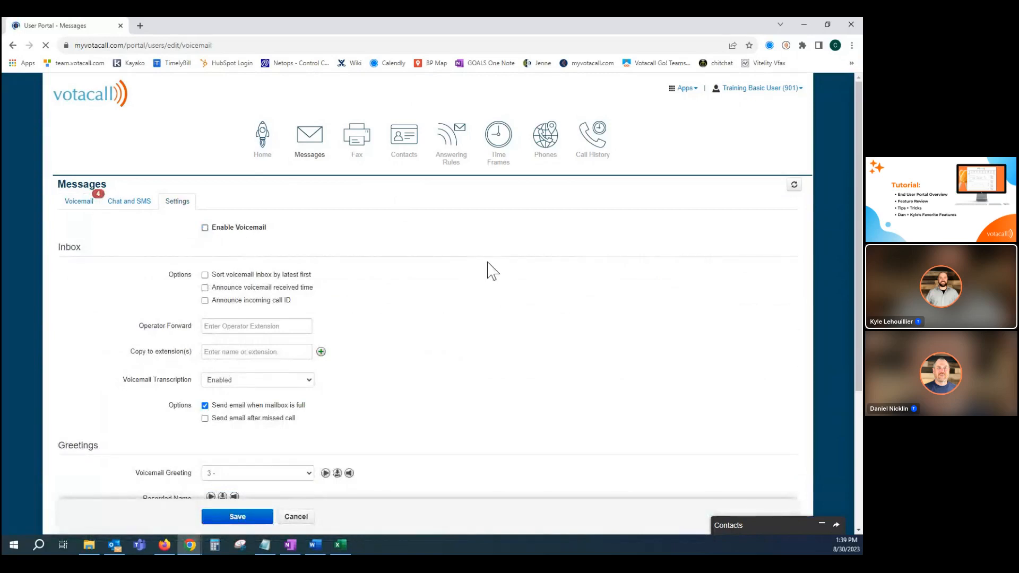
left_click(213, 230)
Enter extension 606 as the operator forward and clear the field again.
left_click(222, 328)
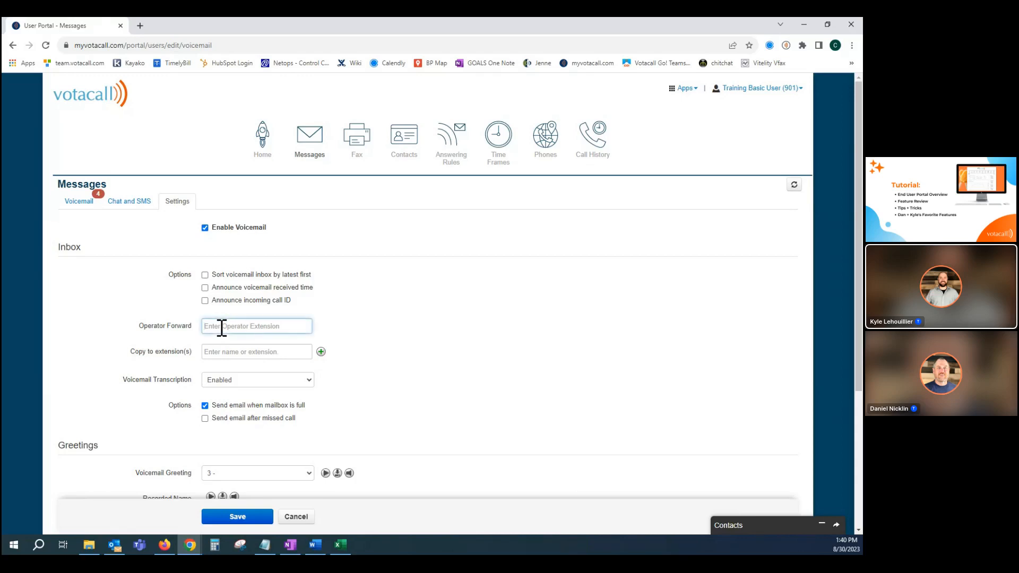
type("606")
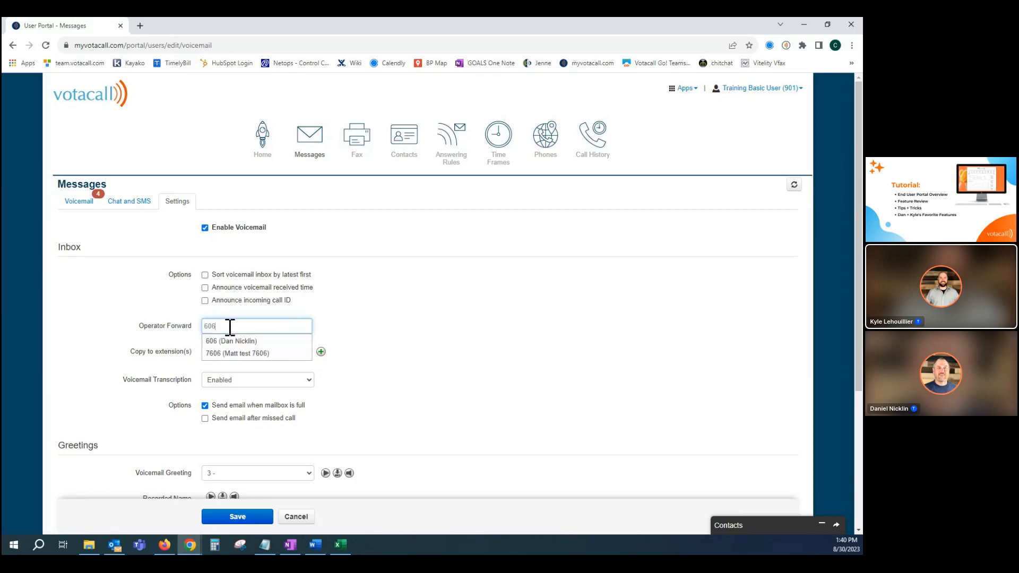
left_click_drag(230, 327, 177, 334)
key("BackSpace")
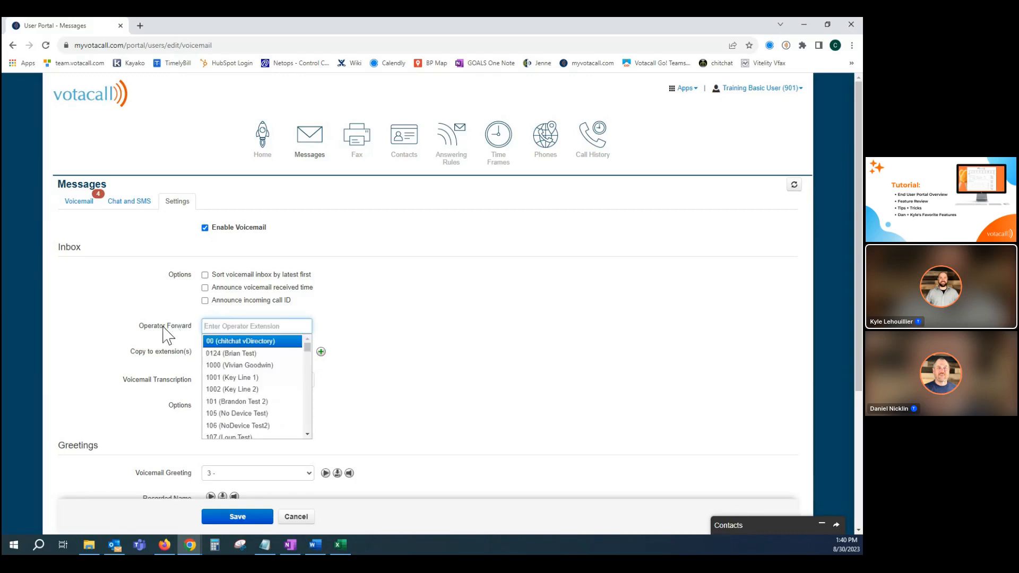
left_click(173, 337)
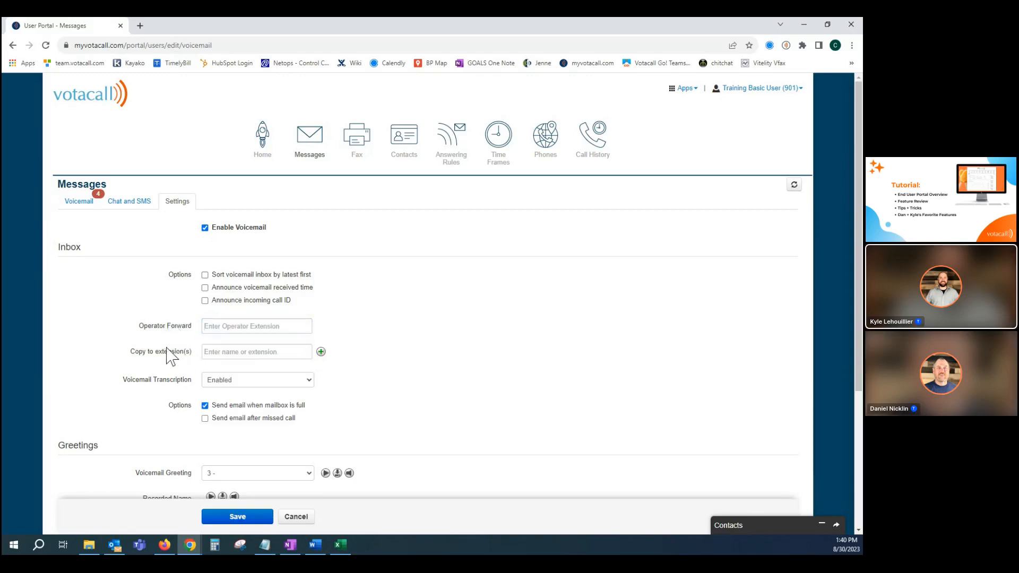
Set voicemails to be copied to extension 606 and add 613 as a second copy extension.
scroll(168, 358, "down", 1)
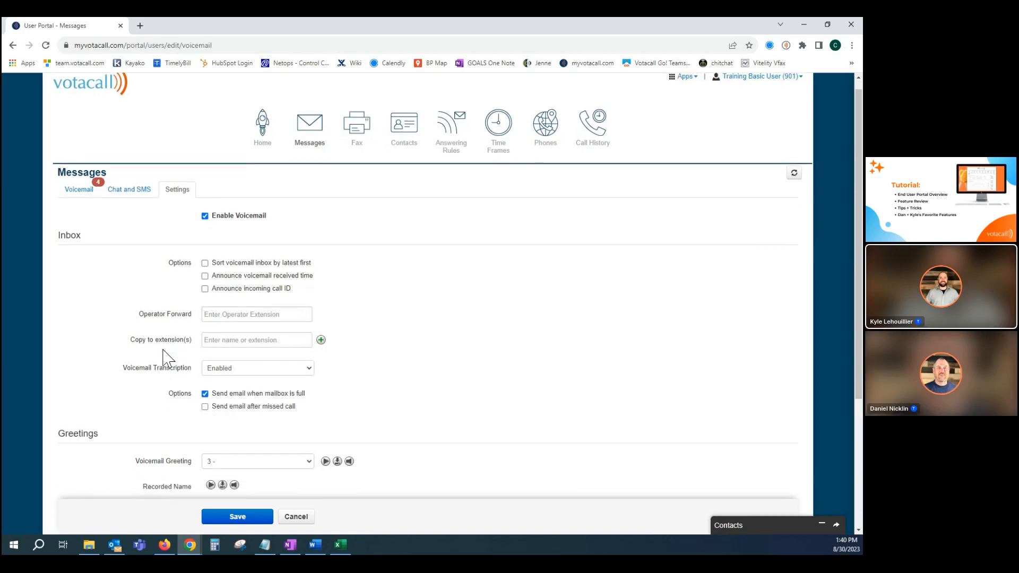
scroll(168, 359, "down", 1)
scroll(167, 358, "down", 1)
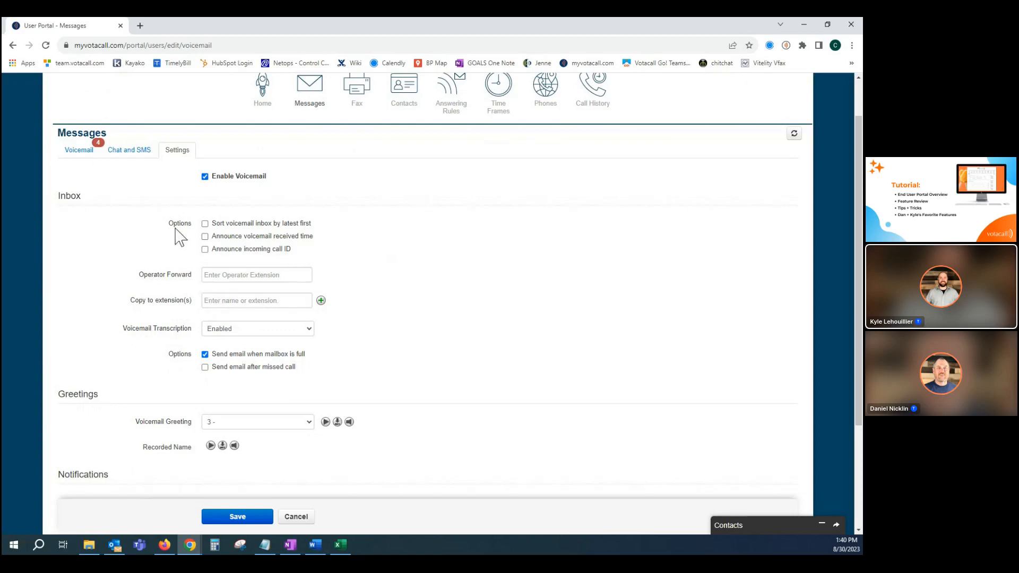
left_click(224, 302)
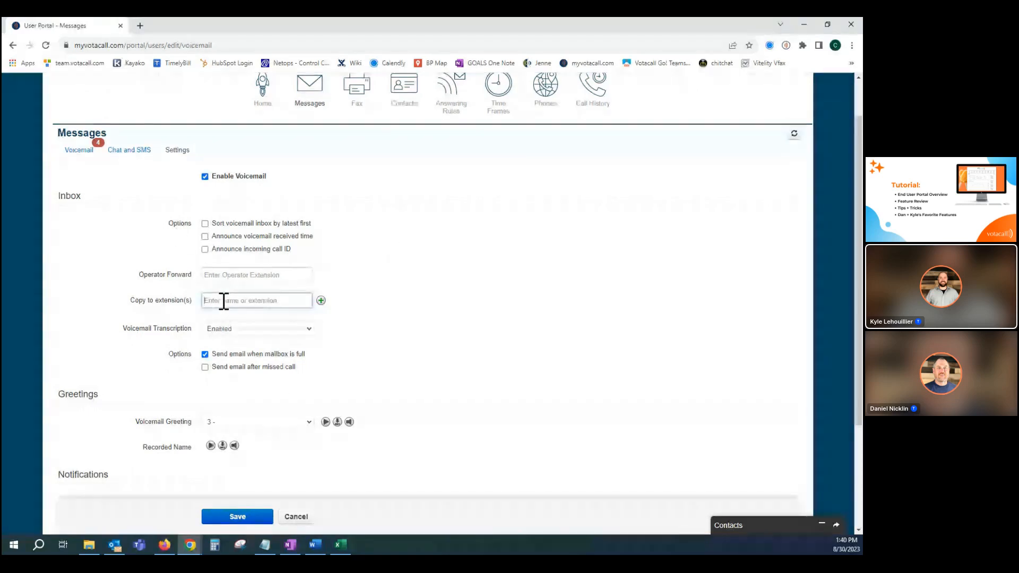
type("606")
left_click(236, 312)
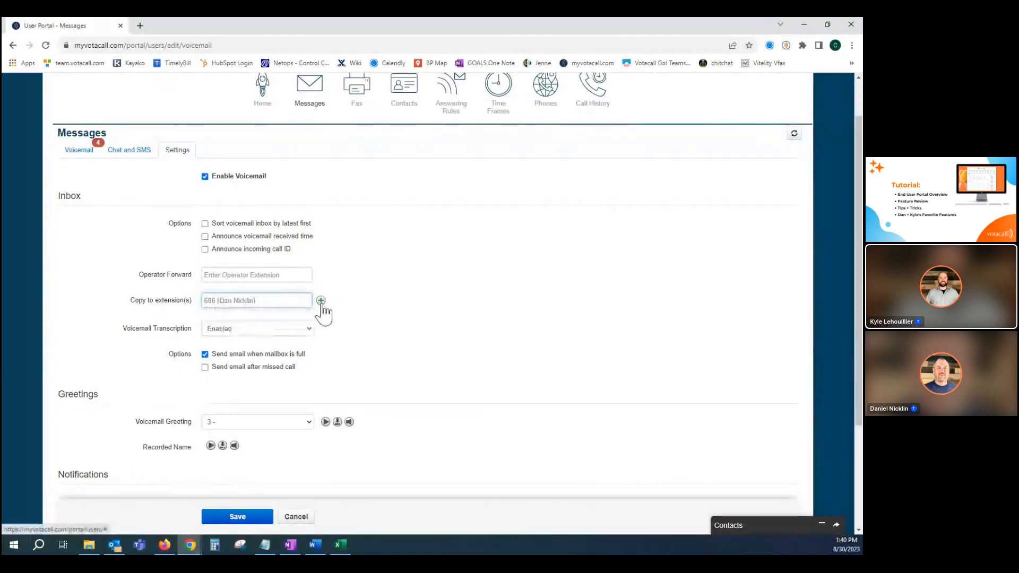
left_click(320, 300)
left_click(231, 320)
type("jon")
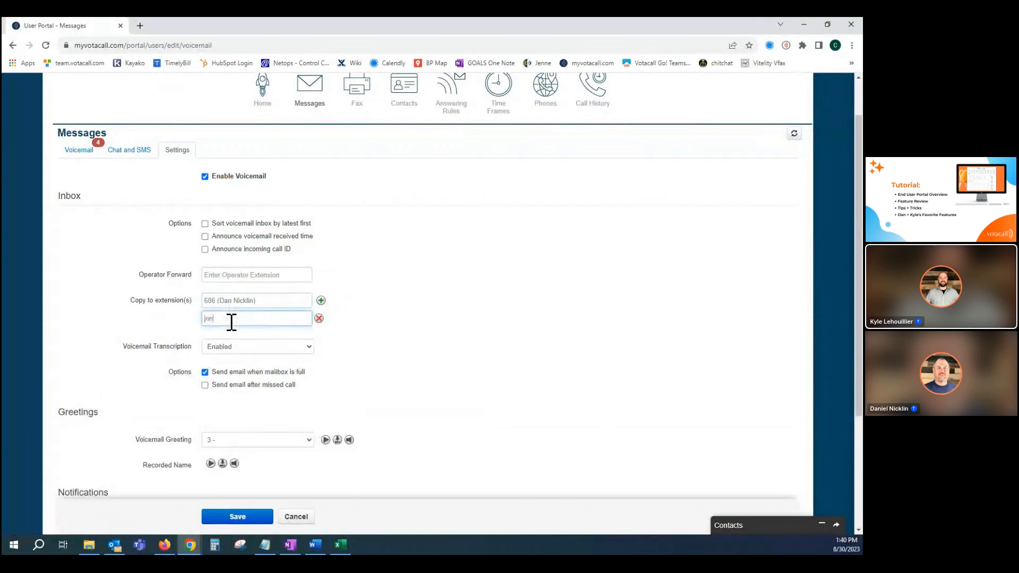
left_click(233, 334)
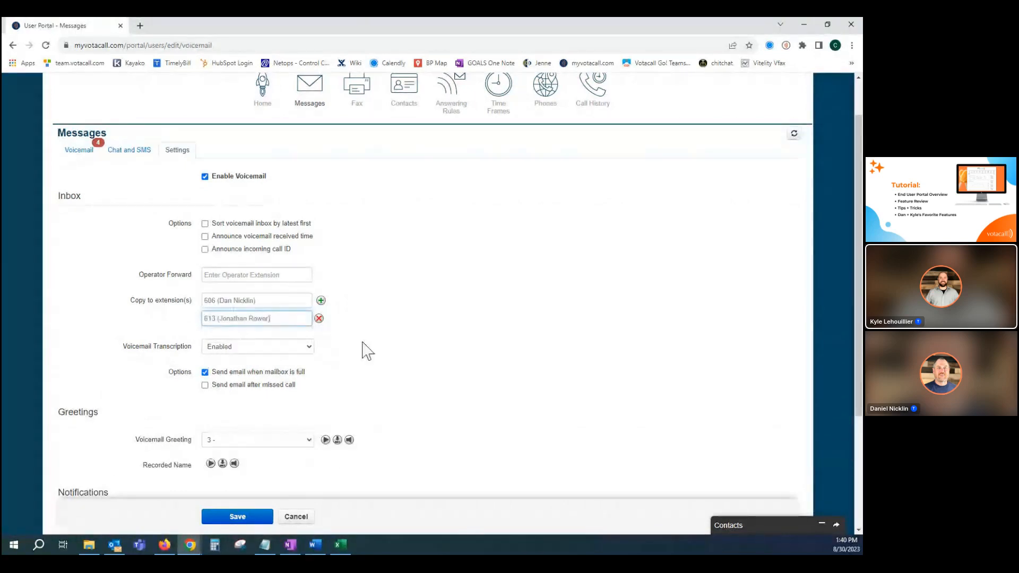
Remove the second copy extension and clear the first one.
left_click(318, 319)
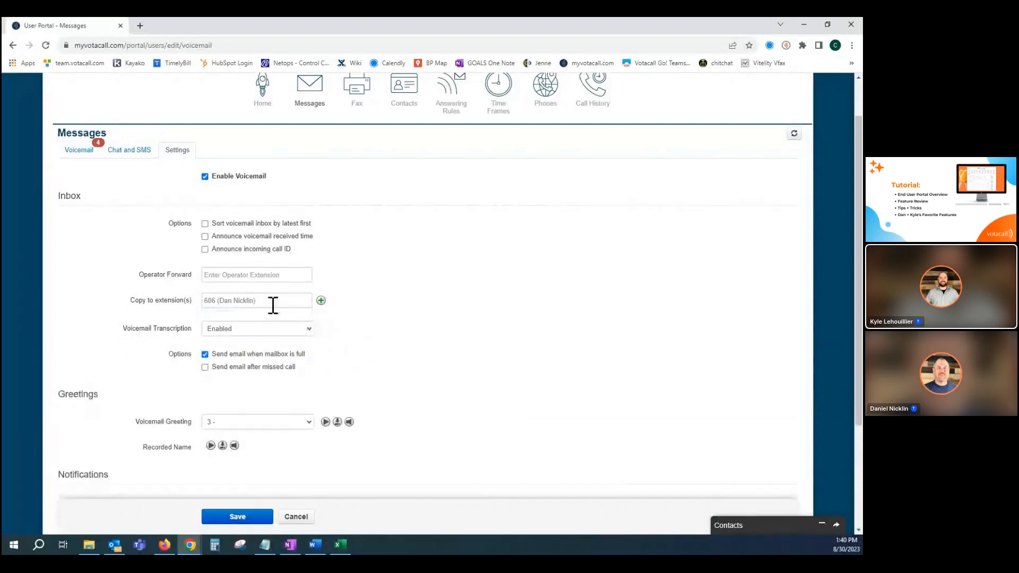
left_click_drag(272, 302, 183, 307)
key("BackSpace")
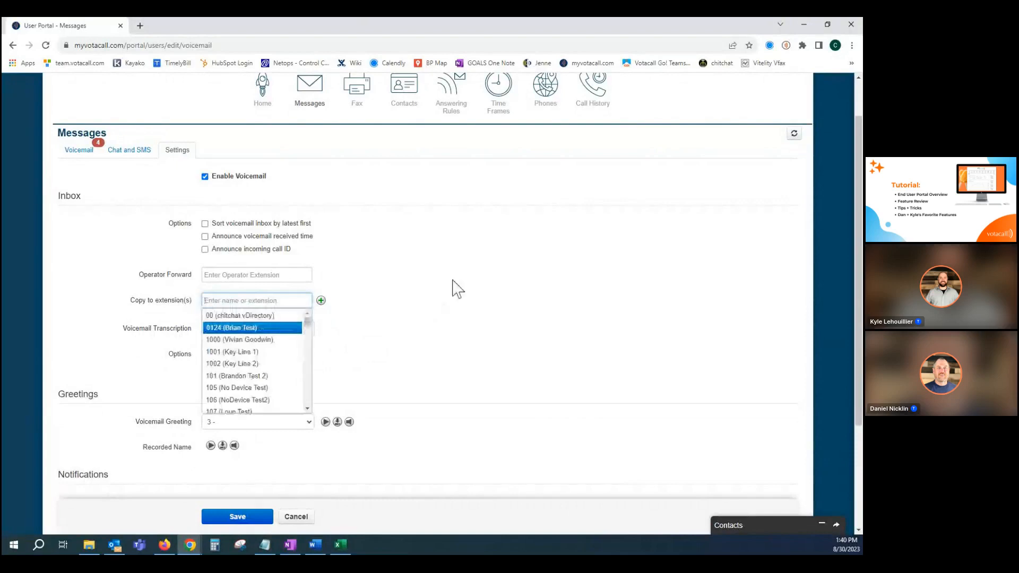
left_click(451, 281)
Look through the remaining voicemail settings and the list of available voicemail greetings, keeping the current greeting.
scroll(444, 293, "down", 1)
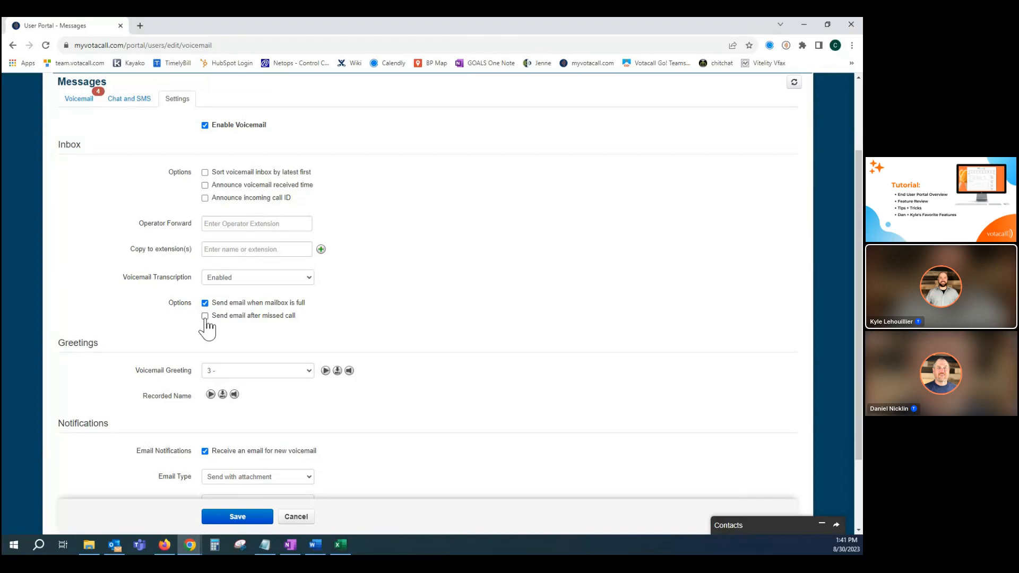
scroll(436, 289, "down", 1)
scroll(436, 287, "down", 3)
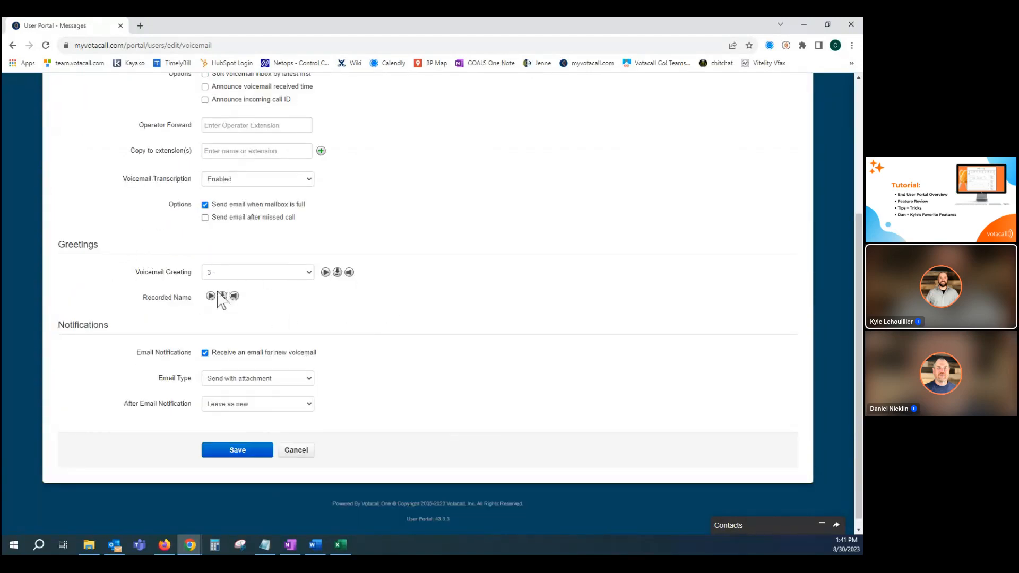
left_click(308, 275)
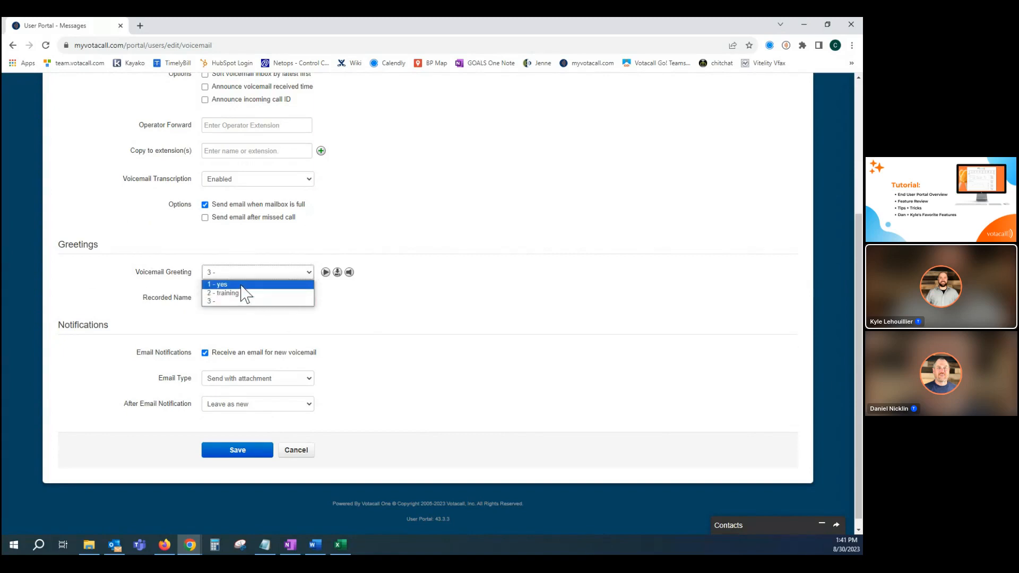
left_click(412, 256)
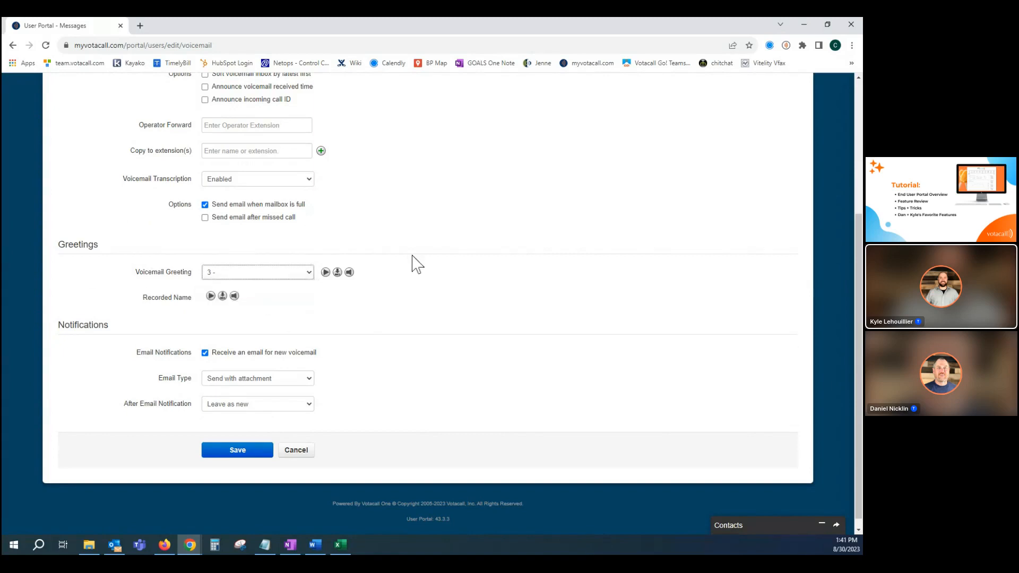
Open the voicemail greeting manager, start adding a greeting and examine the Record option with its call-me-at extension.
left_click(349, 274)
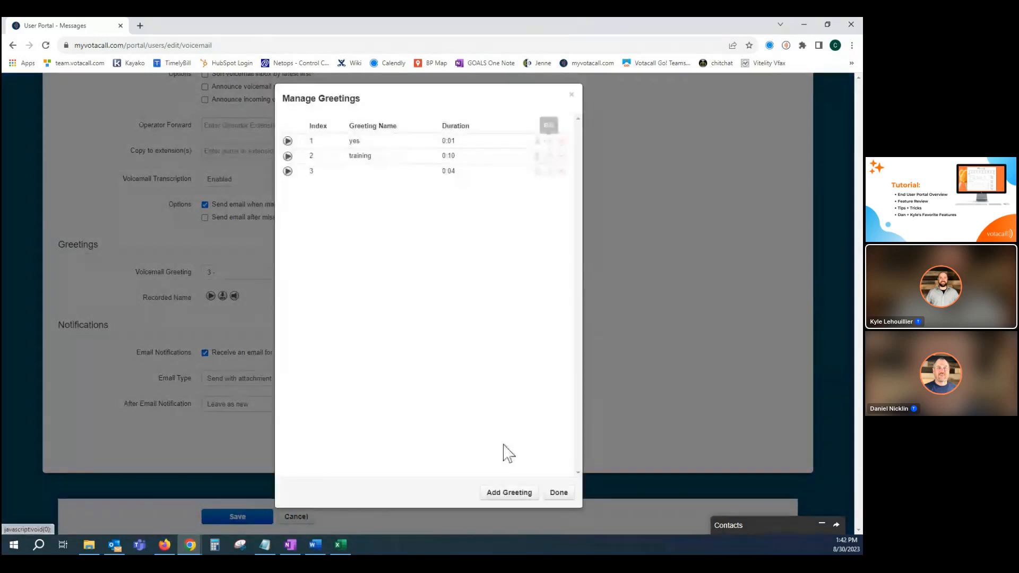
left_click(501, 493)
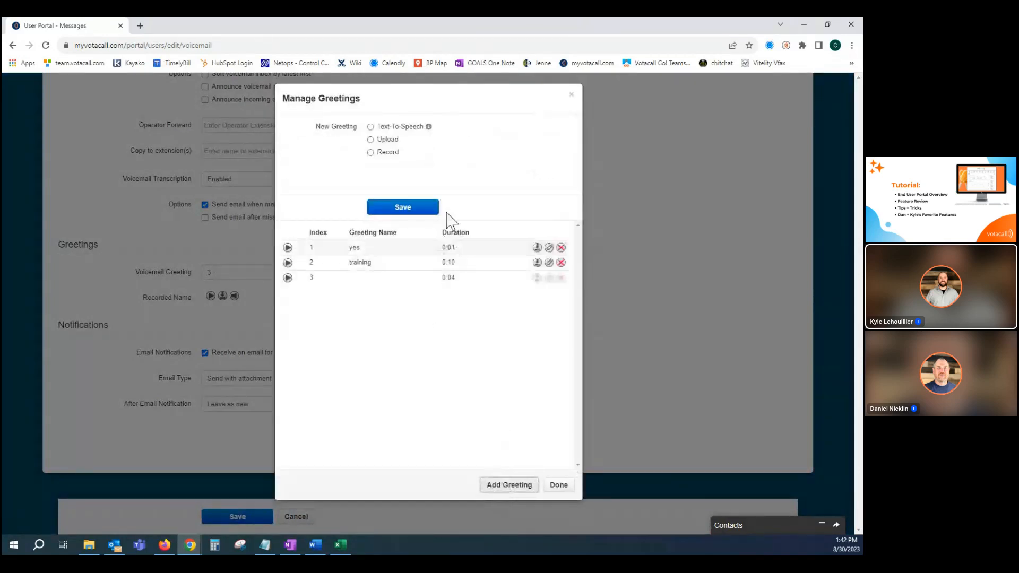
left_click(370, 152)
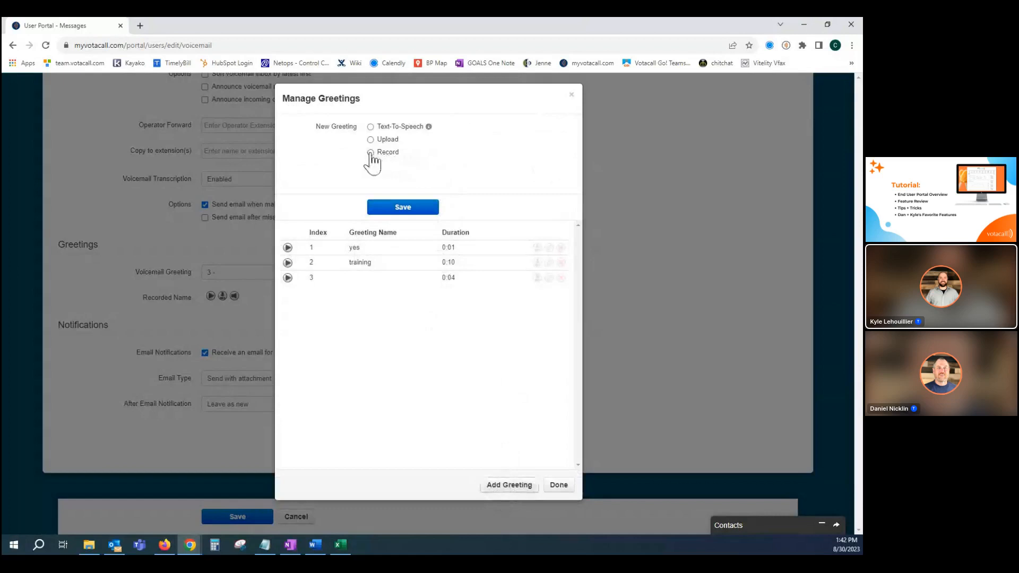
left_click_drag(384, 198, 350, 208)
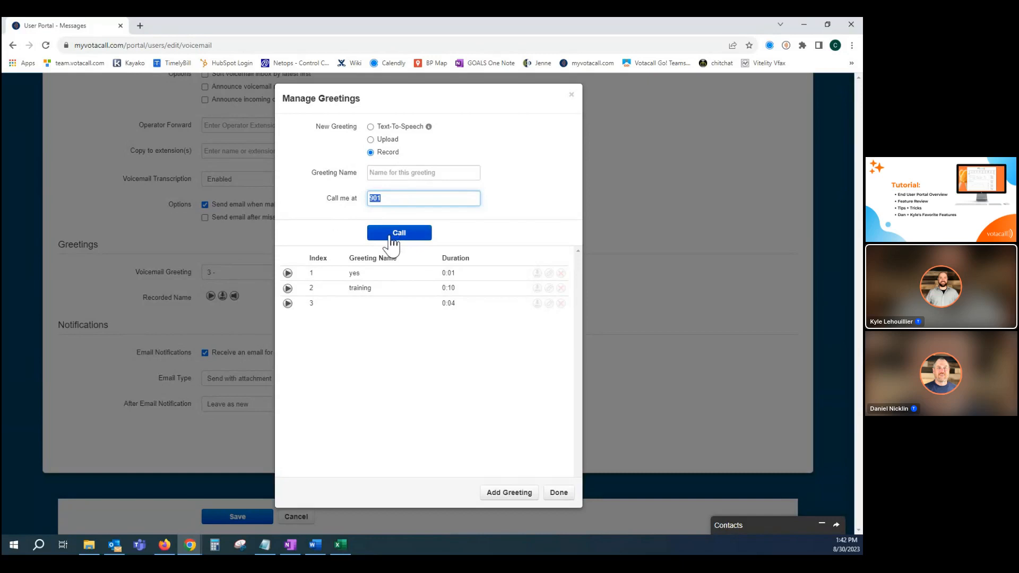
Examine the Upload and Text-To-Speech greeting options, including the list of voices, and close the greeting manager without saving.
left_click(371, 140)
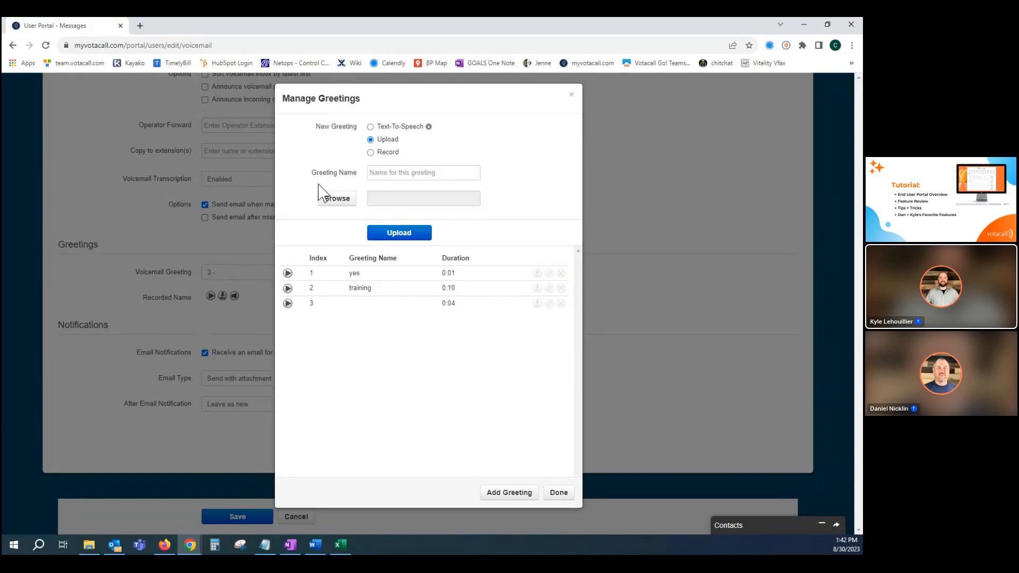
left_click(372, 128)
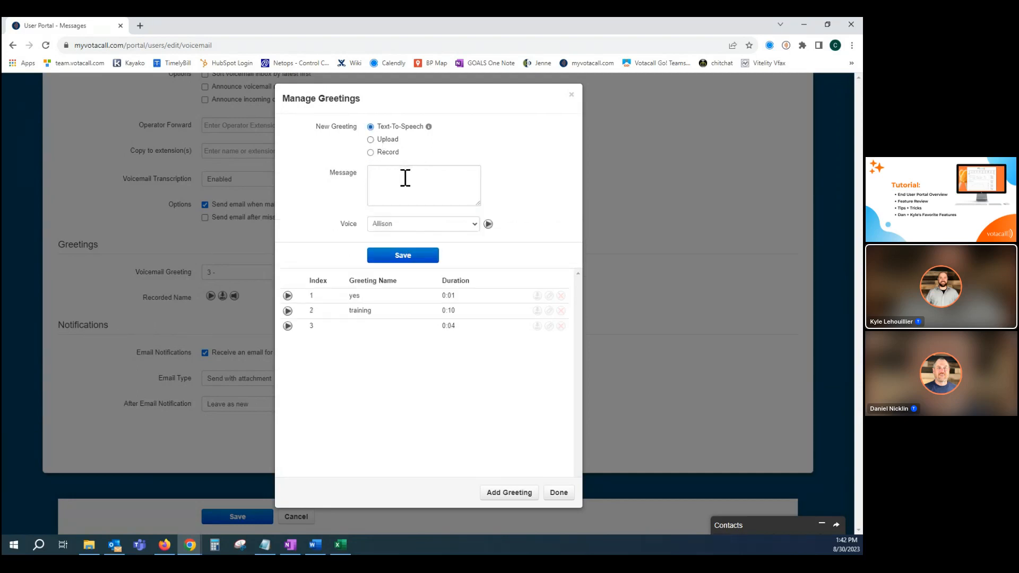
left_click(405, 177)
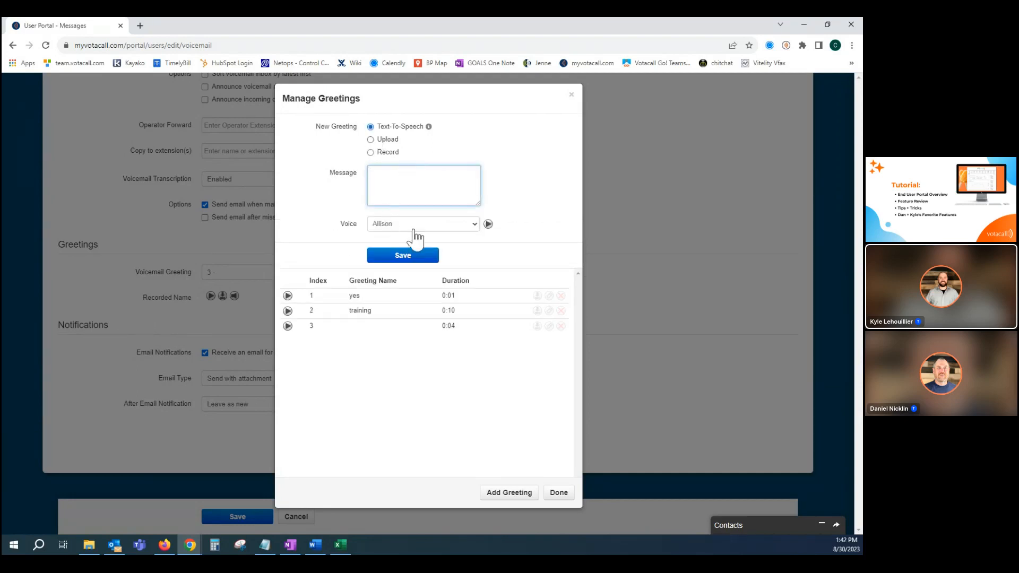
left_click(411, 225)
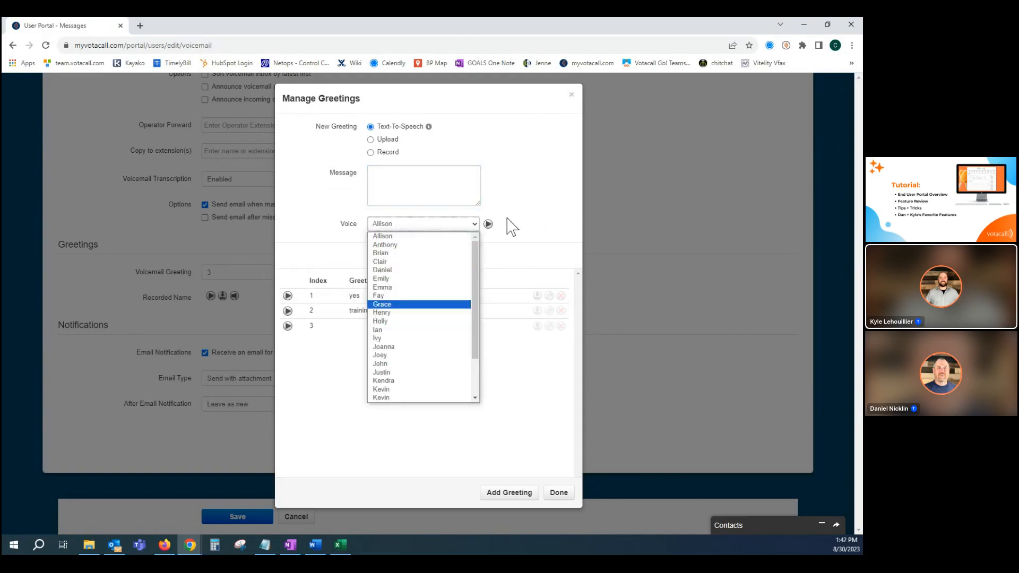
left_click(491, 225)
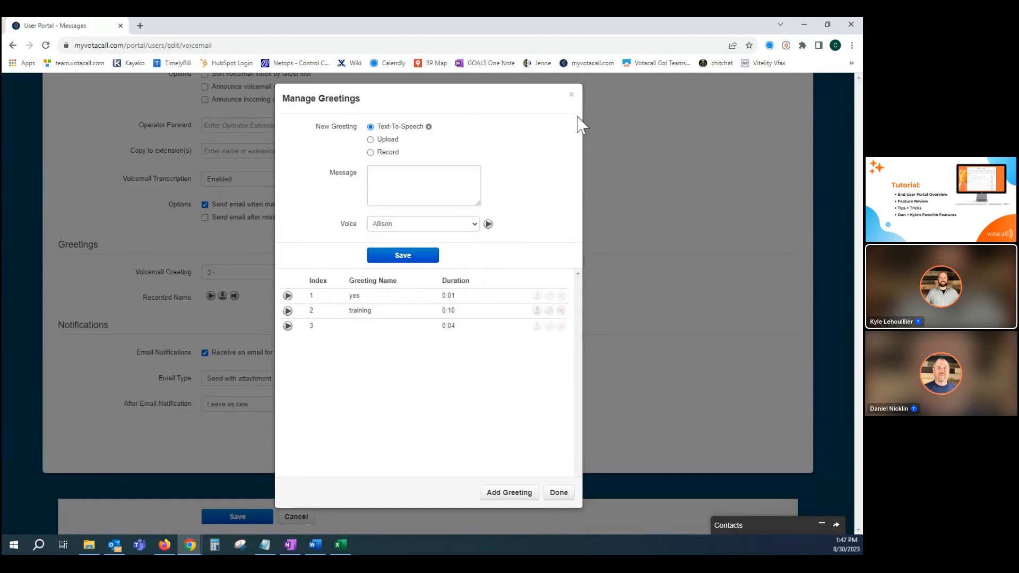
left_click(571, 95)
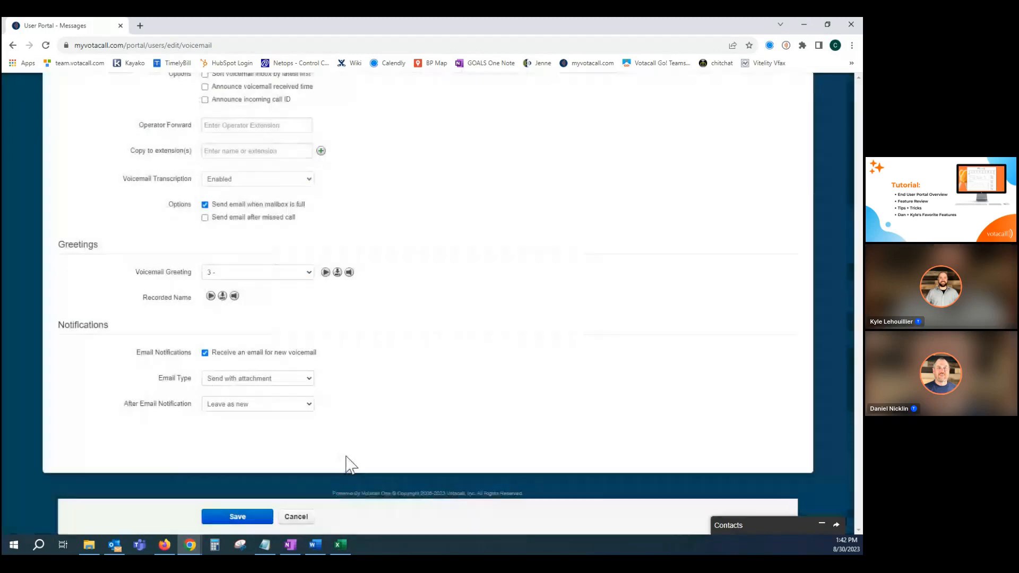
Look through the available email types for voicemail notifications, keeping the current choice.
scroll(403, 478, "down", 2)
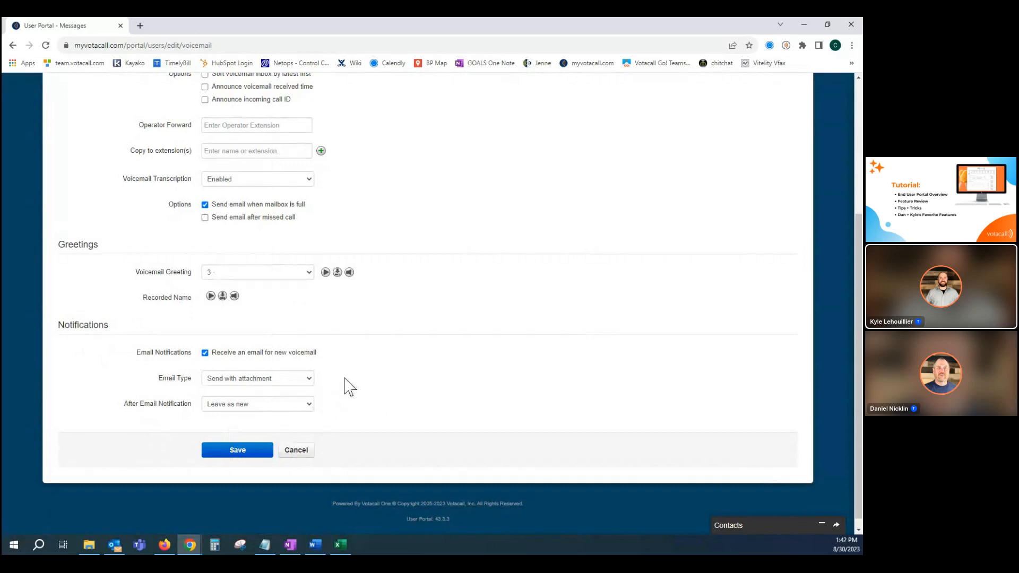
left_click(248, 380)
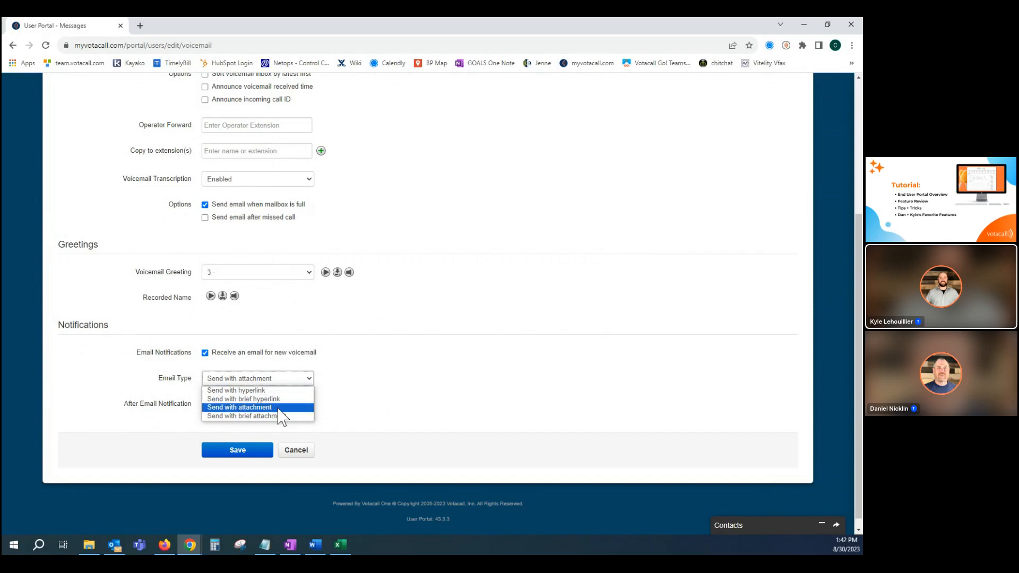
left_click(394, 366)
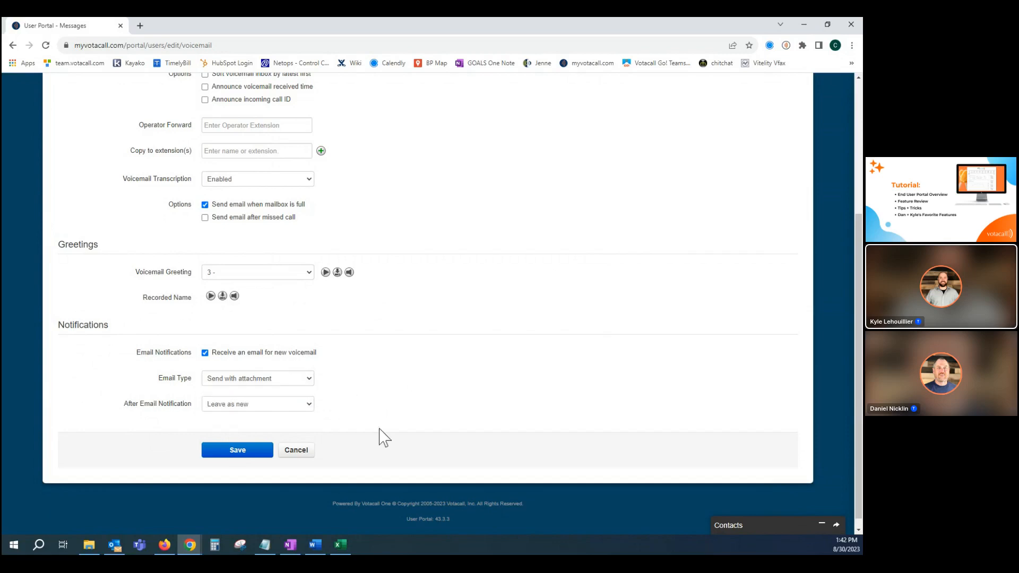
Set voicemails to move to trash after the email notification and review the other options.
left_click(304, 407)
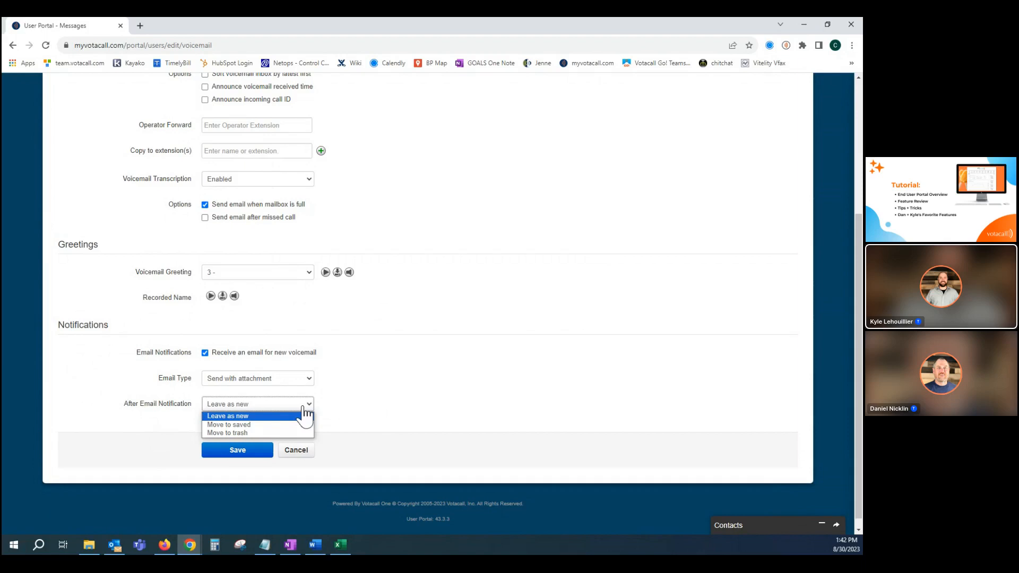
left_click(249, 432)
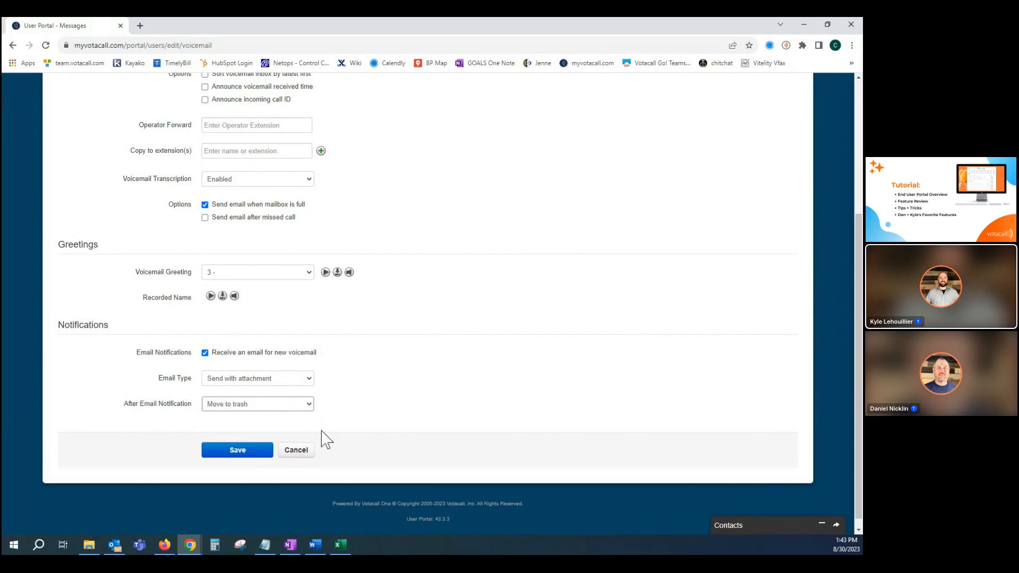
left_click(272, 407)
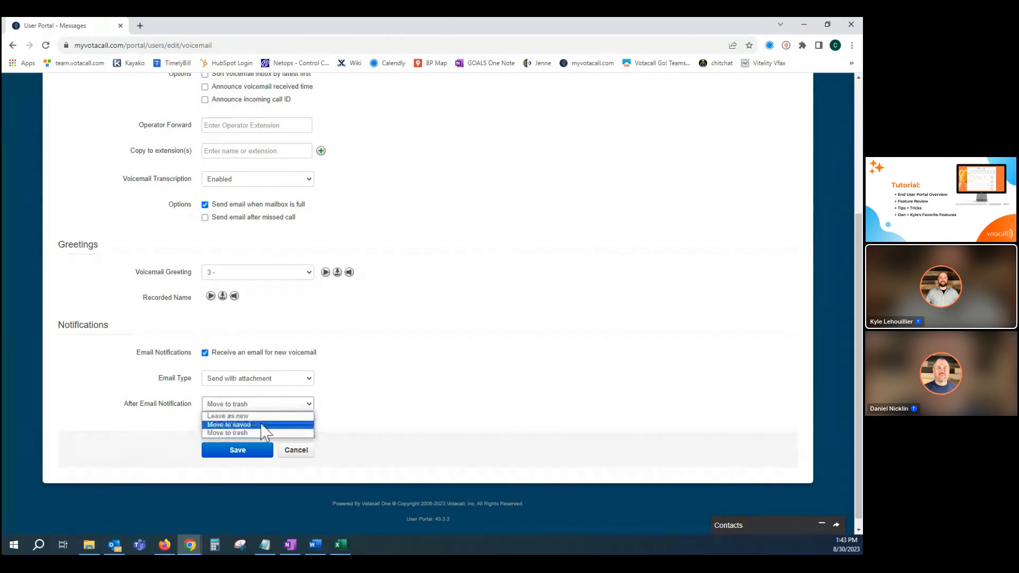
left_click(342, 405)
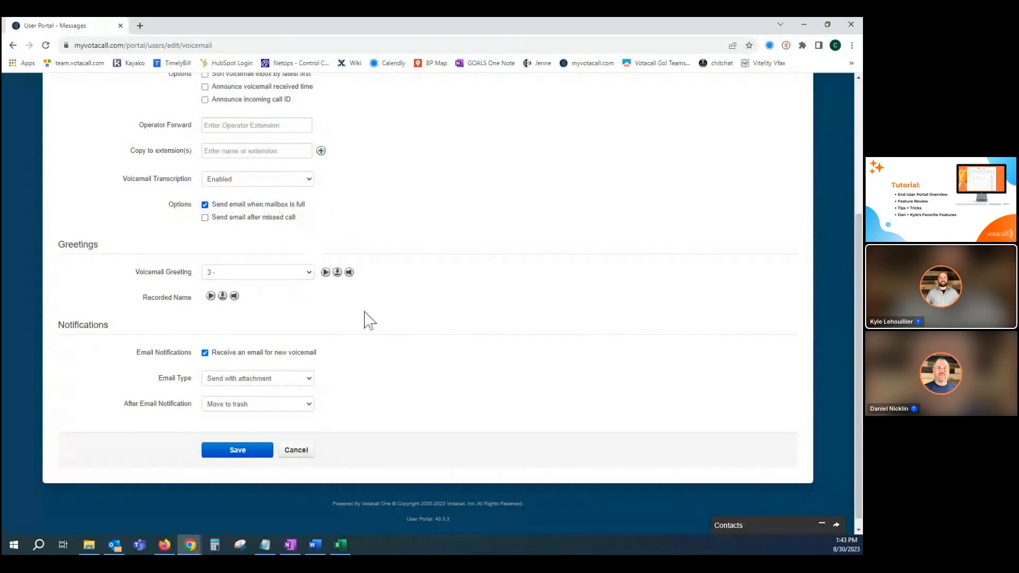
Go to Chat and SMS in Messages and open the most recent text conversation.
scroll(408, 341, "up", 1)
scroll(408, 340, "up", 3)
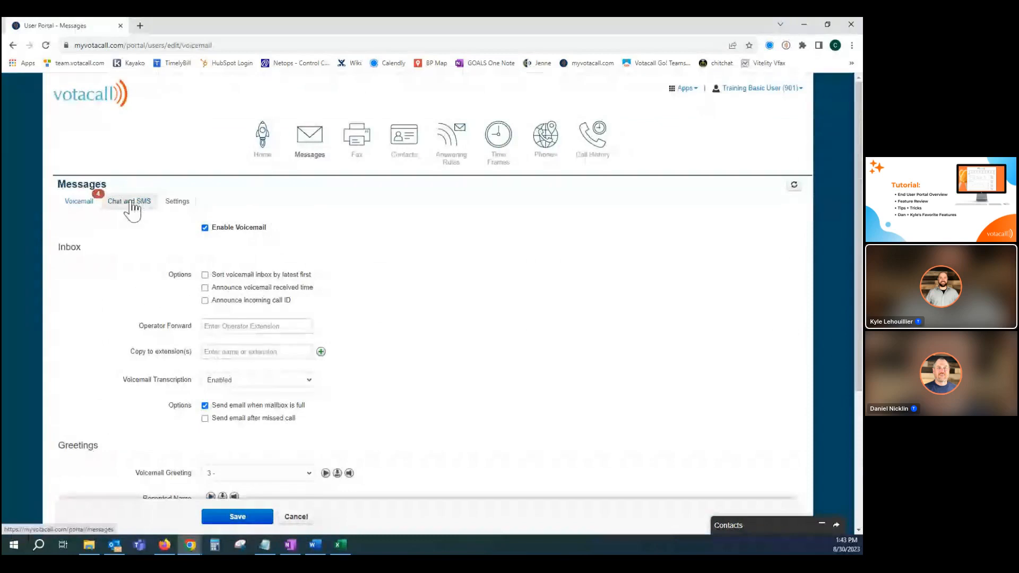
left_click(132, 204)
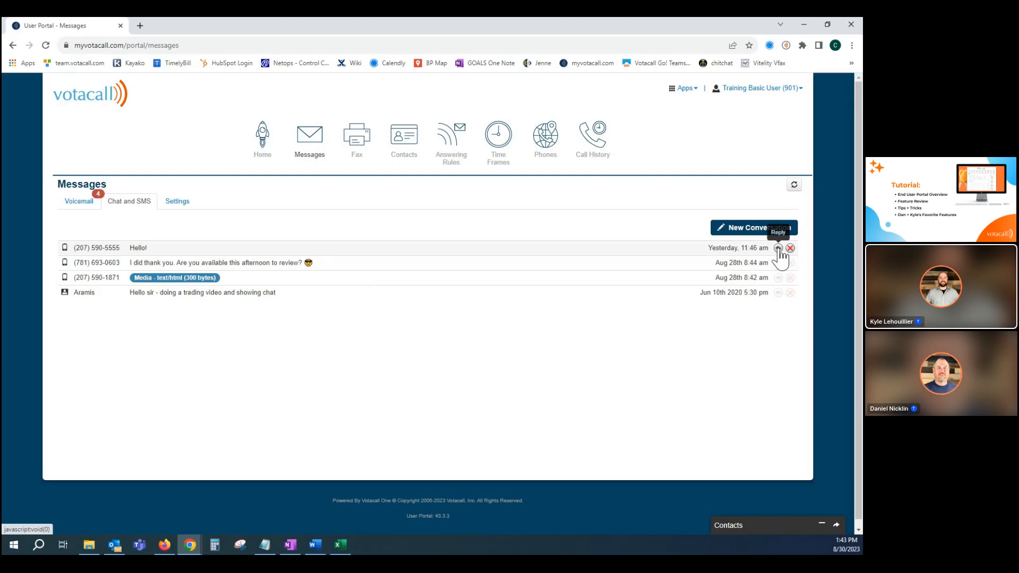
left_click(137, 249)
Send "Hello!" with a heart-eyes emoji in the open SMS conversation and close the conversation.
left_click(598, 504)
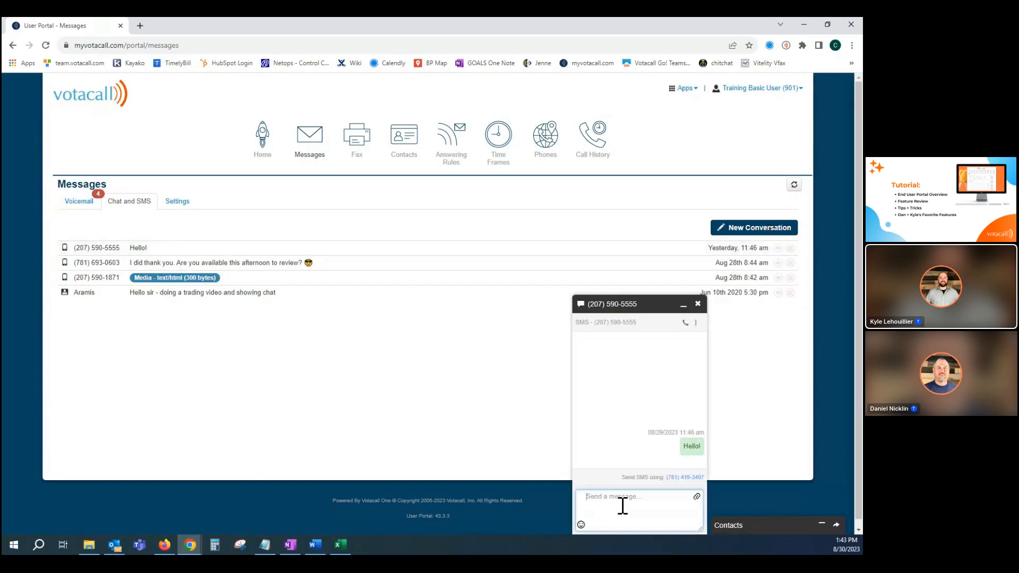
type("Hello!")
left_click(581, 524)
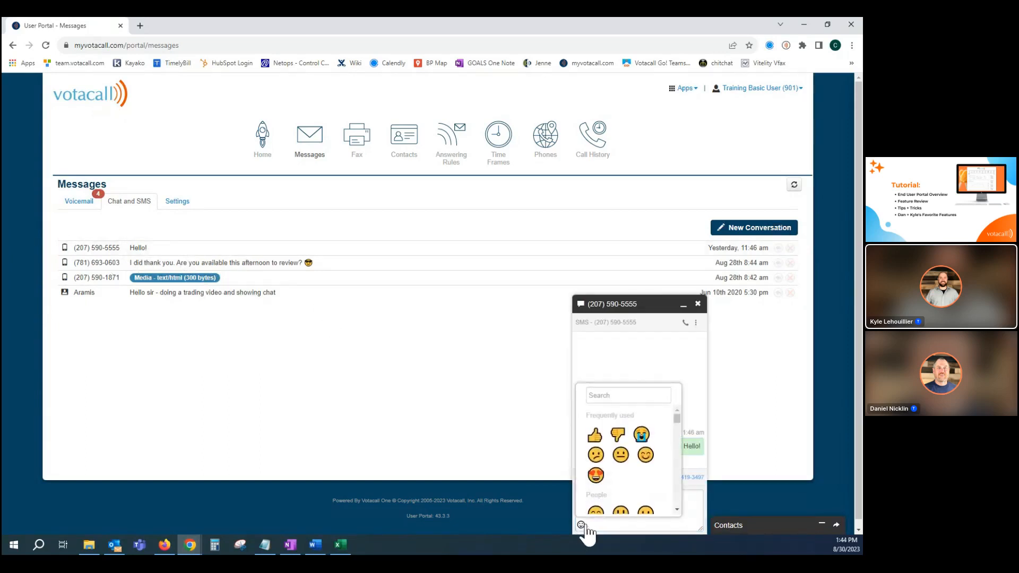
left_click(595, 475)
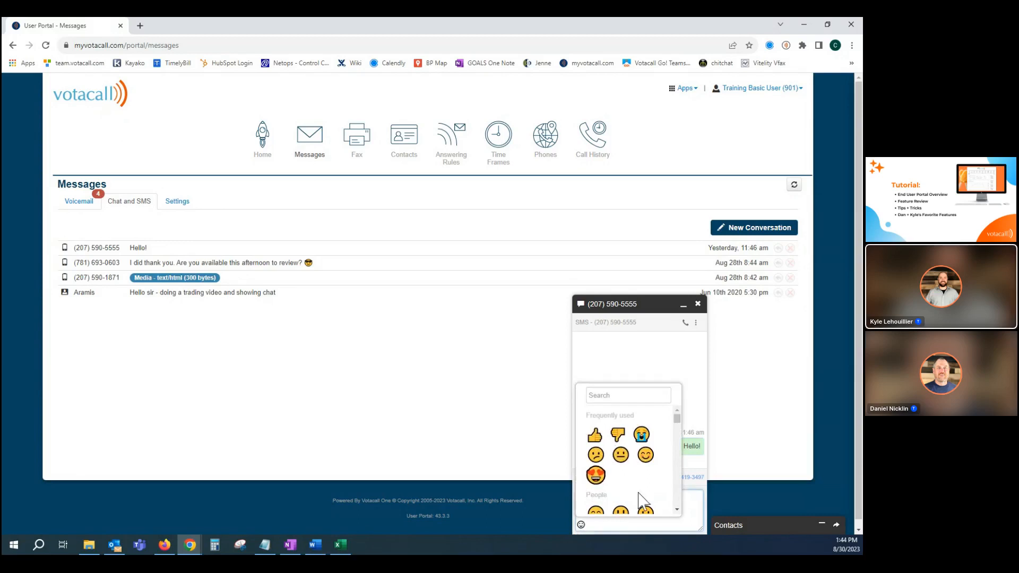
left_click(694, 510)
key("Return")
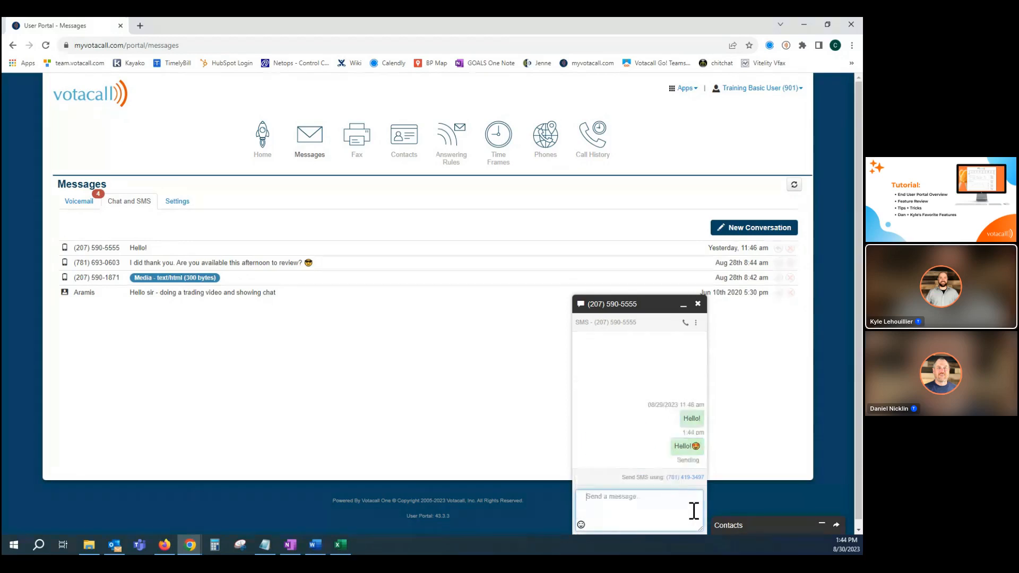
left_click(697, 304)
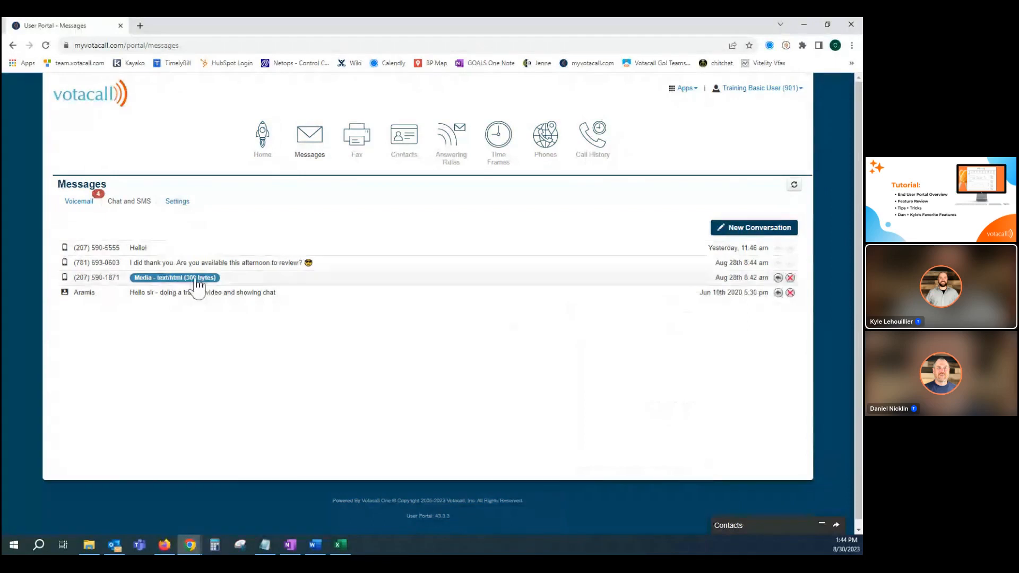
View the picture in the conversation that contains the media message and close the conversation.
left_click(778, 277)
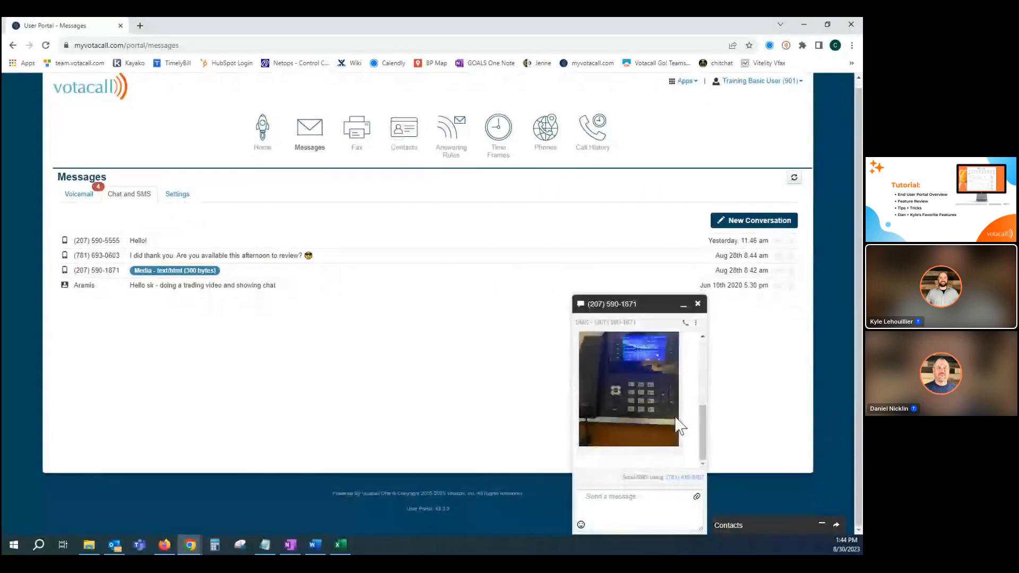
left_click(698, 304)
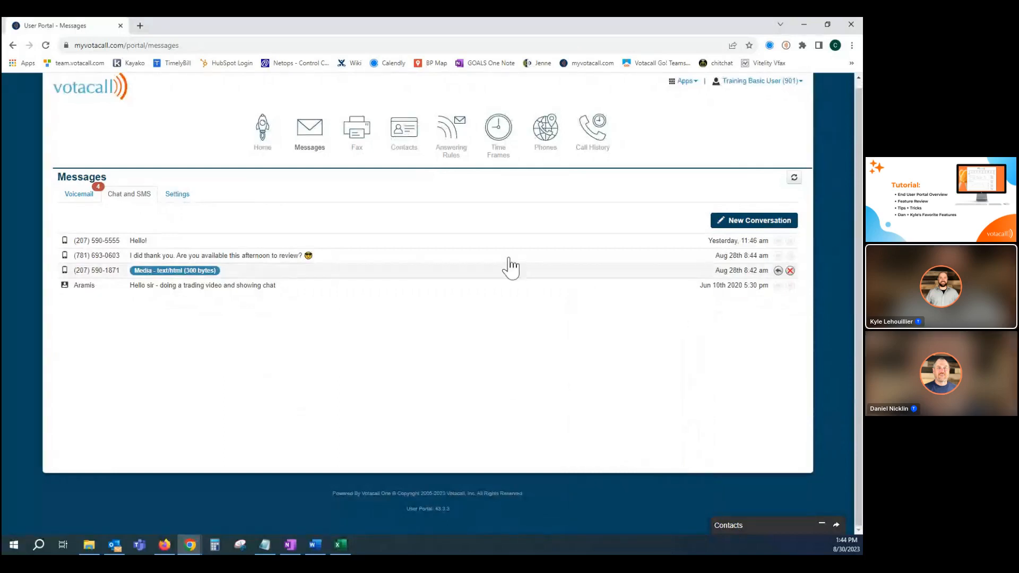
Start a new conversation, search for extension 606 as the recipient and clear the entry.
left_click(735, 226)
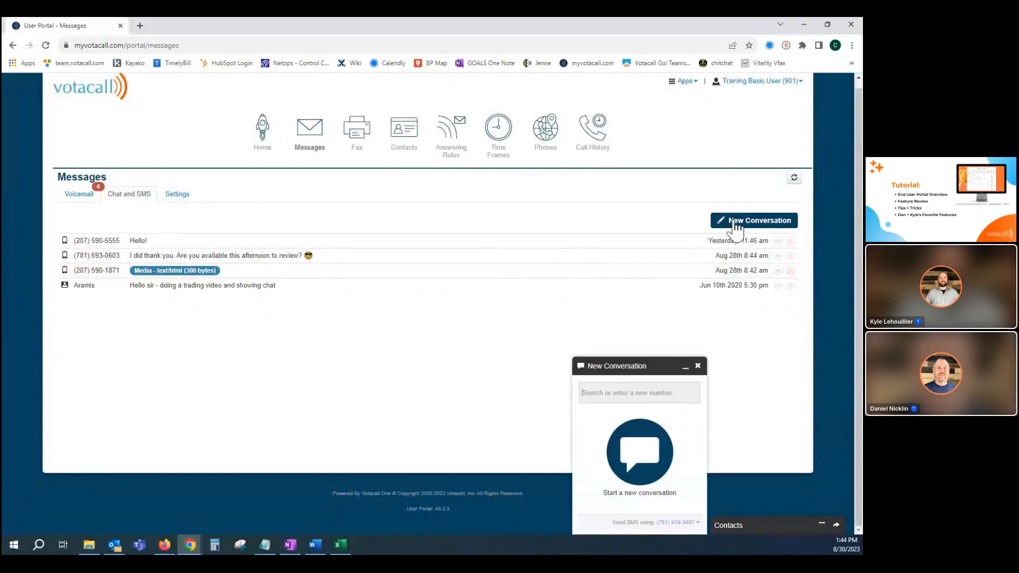
left_click(607, 397)
type("606")
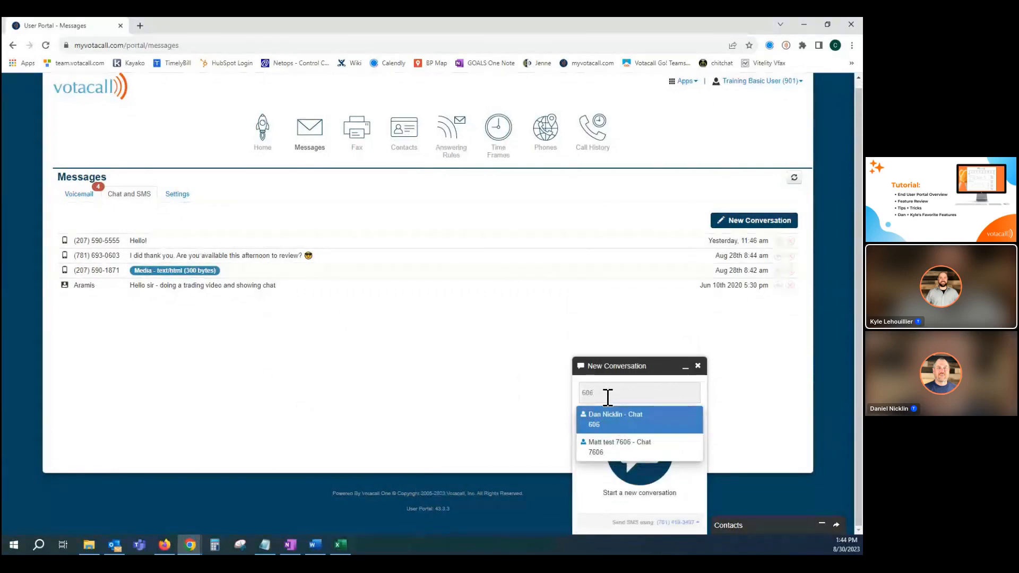
key("BackSpace")
key("BackSpace")
key("BackSpace")
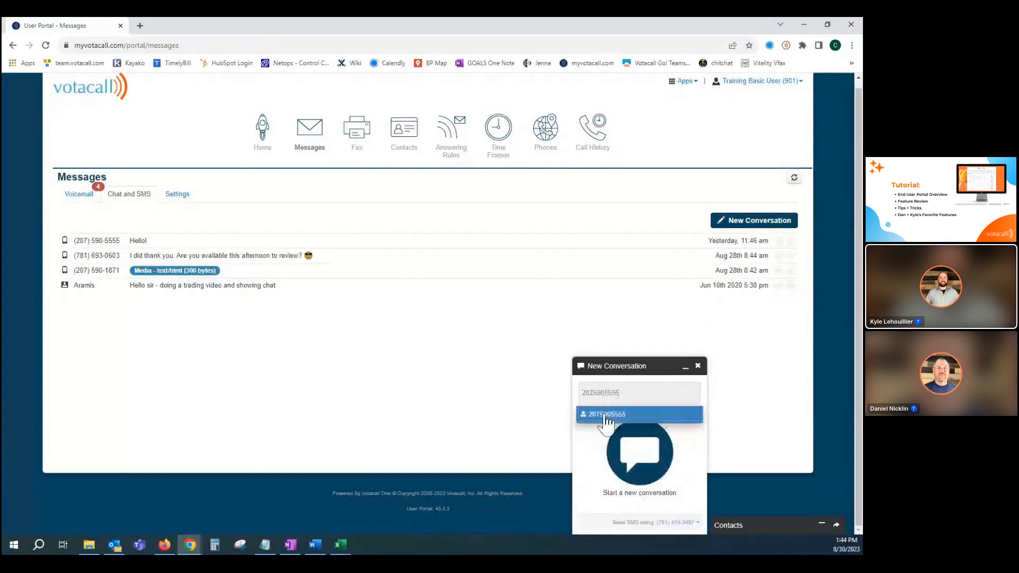
Enter the recipient's mobile number, start the SMS conversation with it and close it without sending a message.
left_click(606, 415)
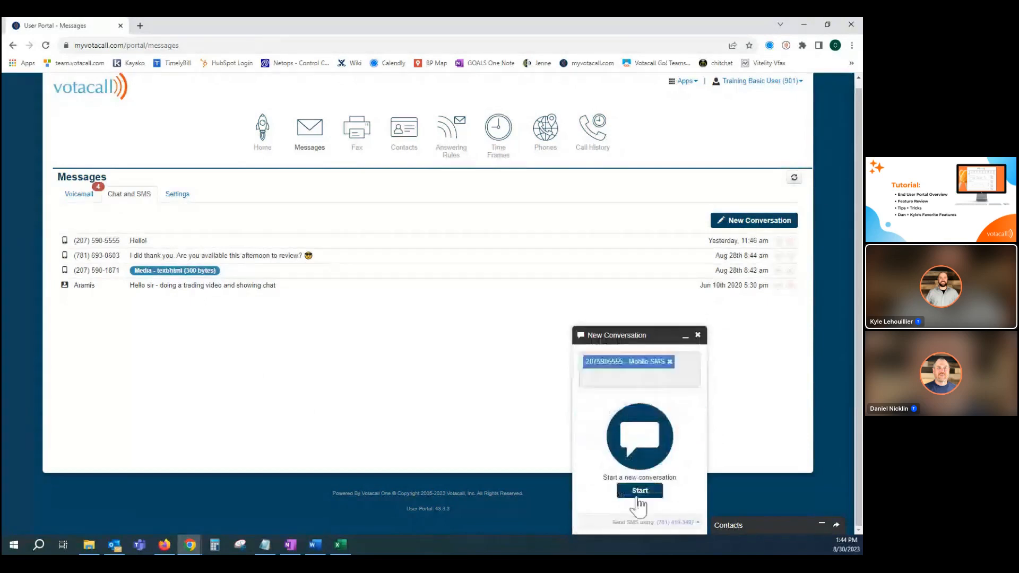
left_click(631, 496)
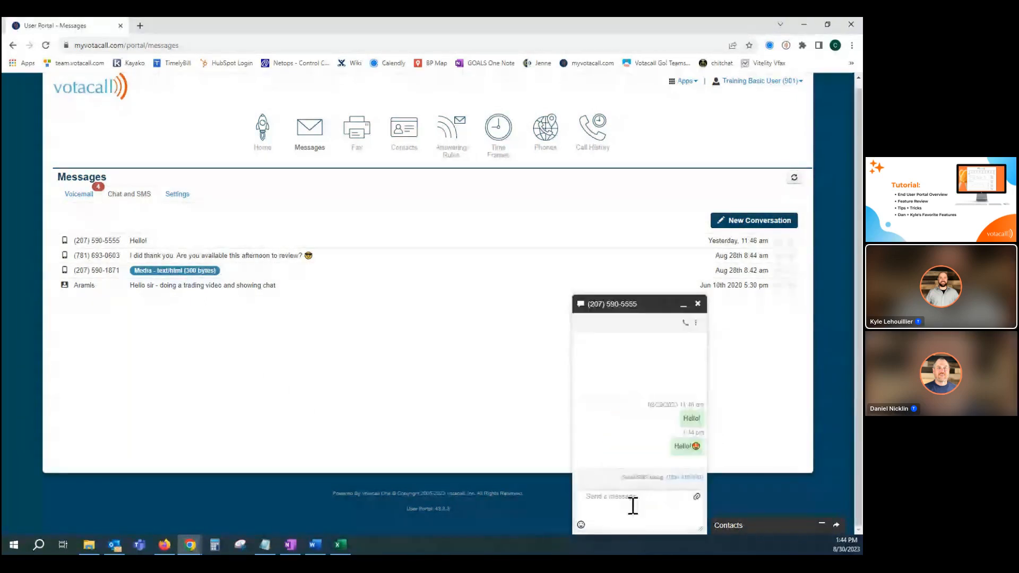
left_click(632, 504)
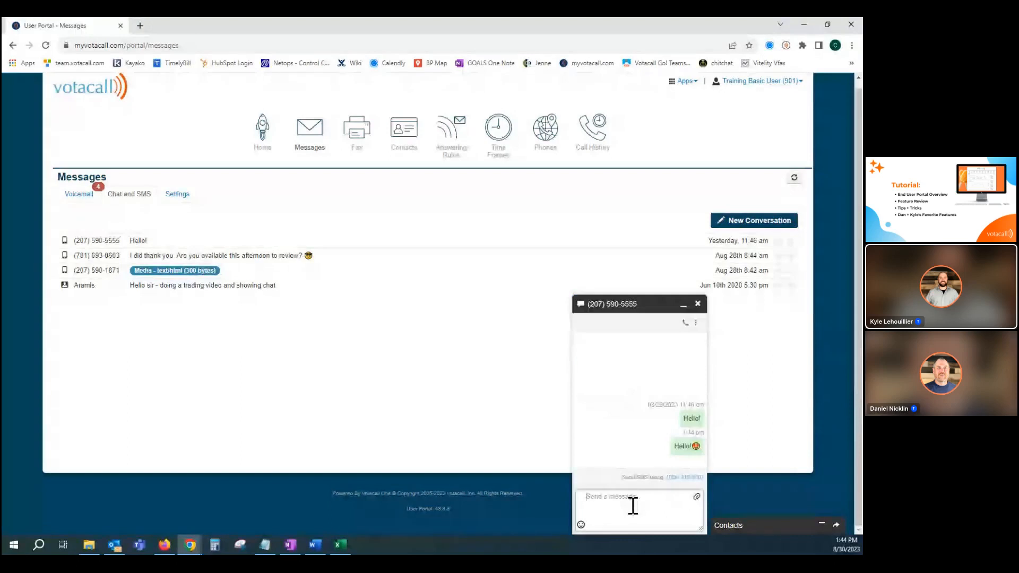
left_click(697, 304)
left_click(698, 366)
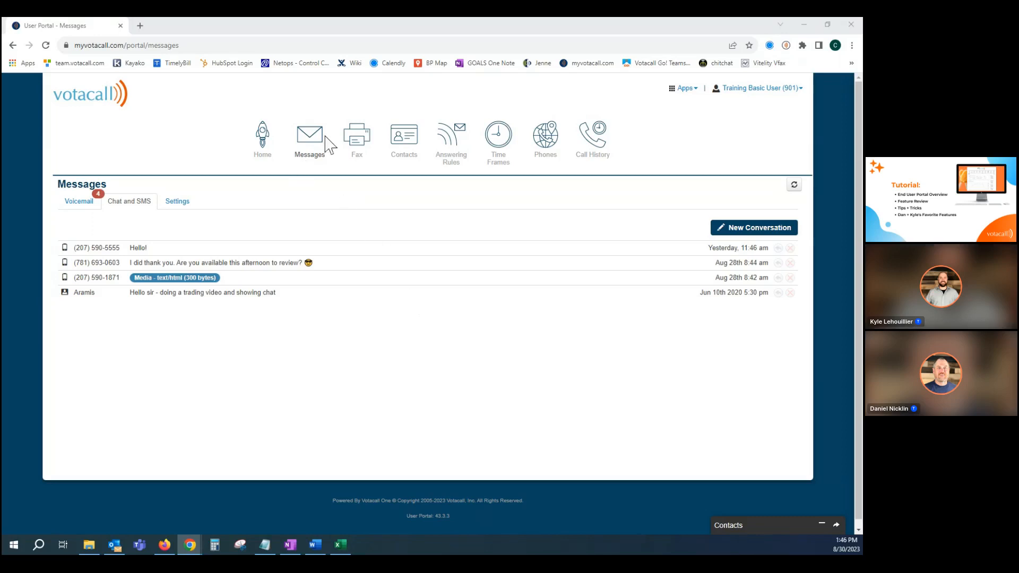
Go to the Fax page and switch from the inbox to the sent faxes.
left_click(357, 141)
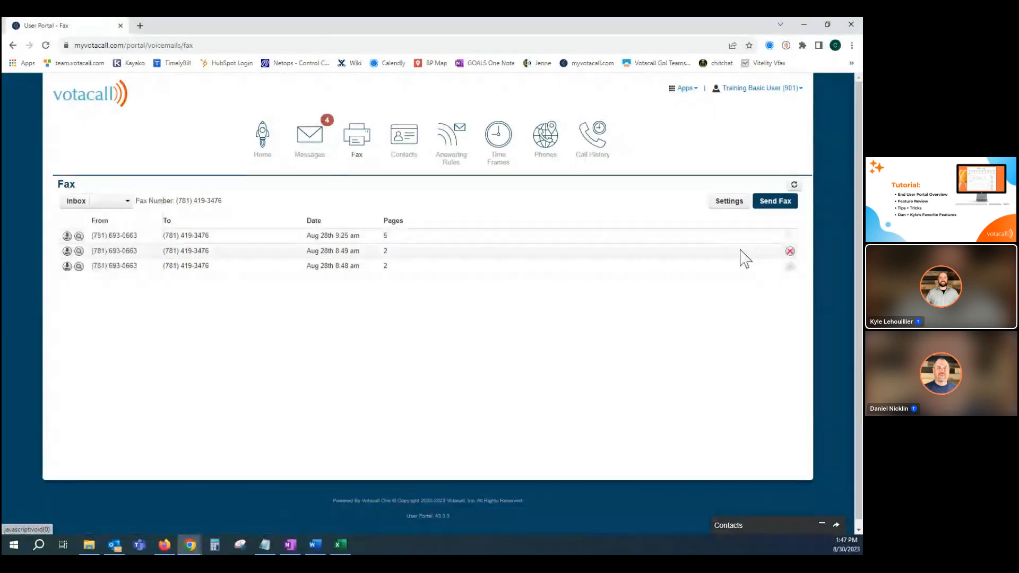
left_click(105, 204)
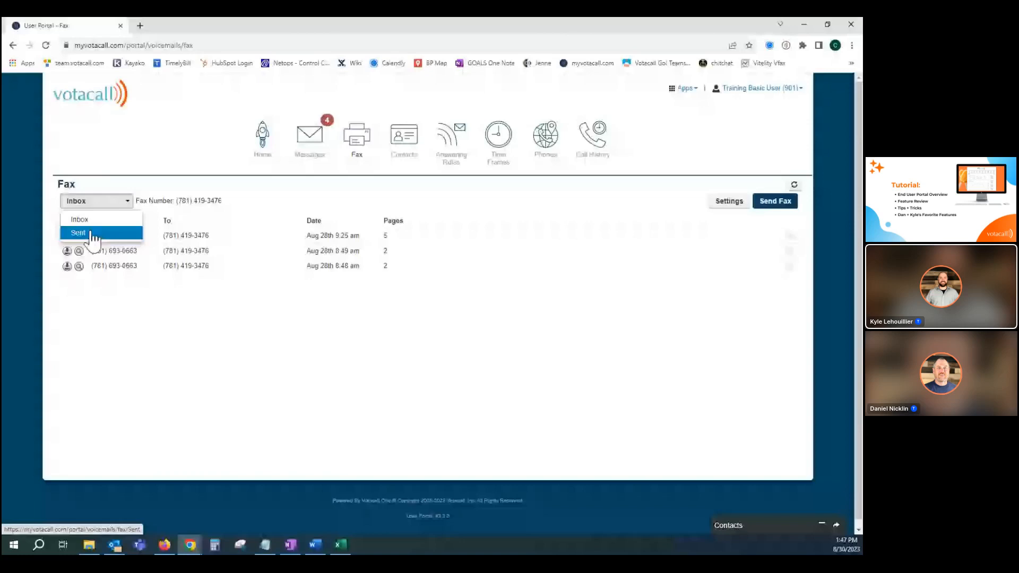
left_click(93, 237)
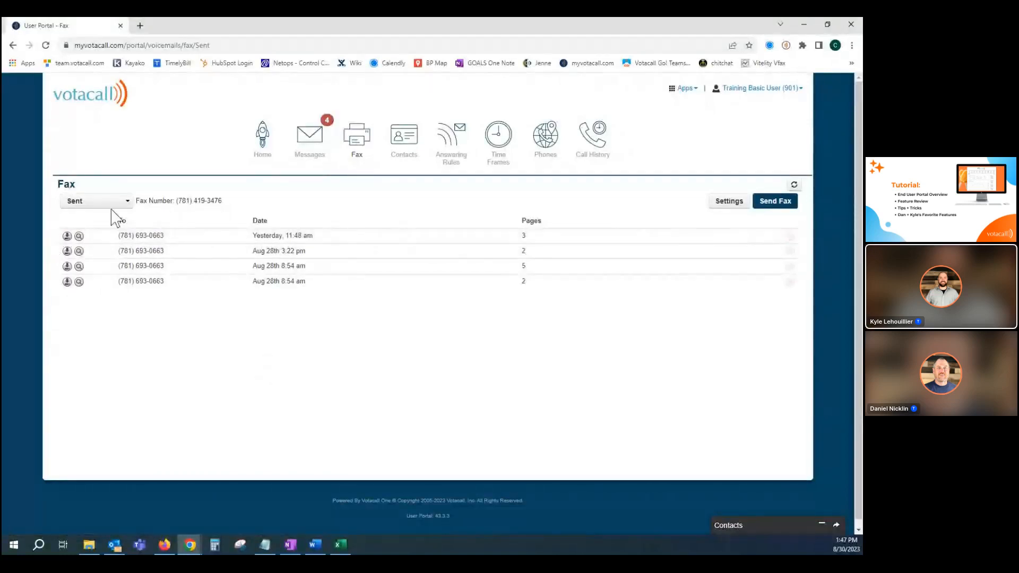
Switch back to the fax inbox and start a new fax with the file 4 VOTACALL TOLL FREE RESPORG.pdf attached.
left_click(93, 205)
left_click(82, 223)
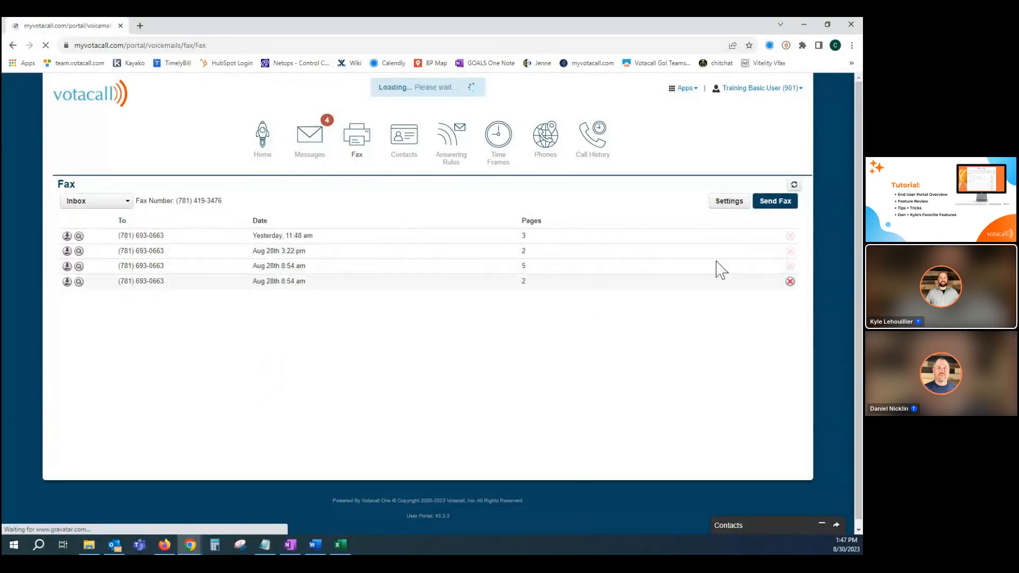
left_click(765, 206)
left_click(344, 253)
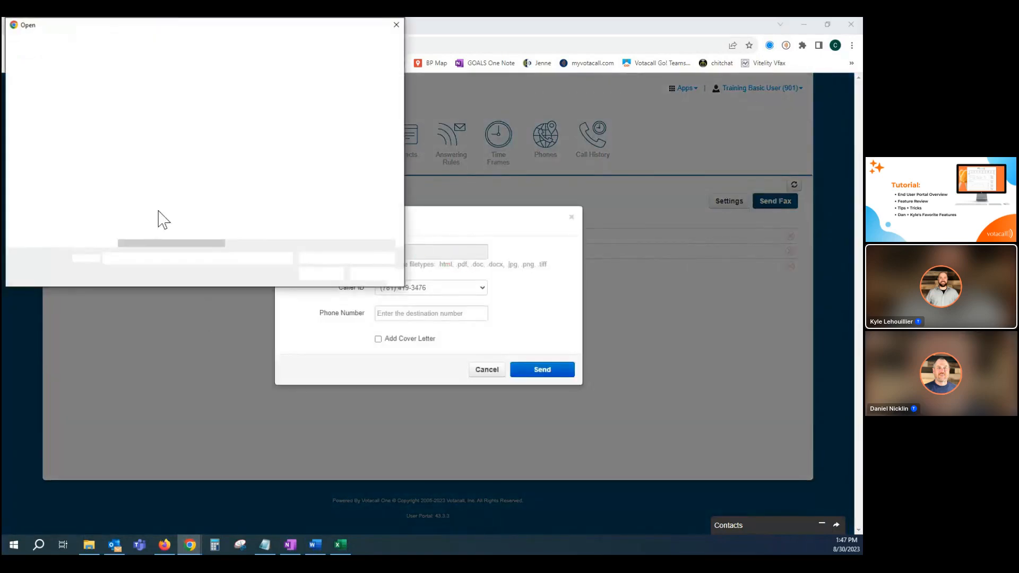
left_click(151, 113)
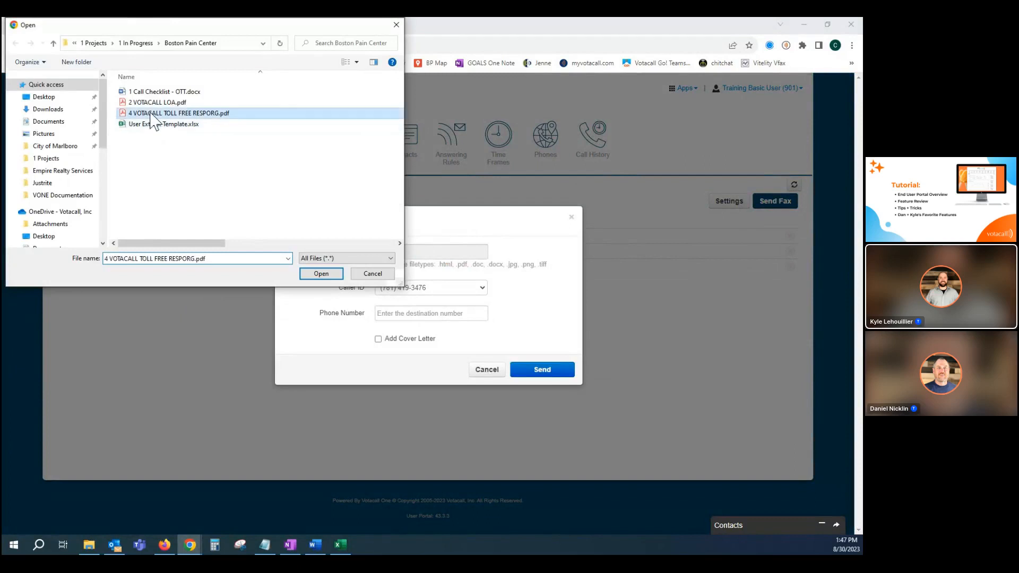
double_click(151, 113)
Enter the destination fax number, include a cover letter with its optional fields left blank, and send the fax.
left_click(400, 315)
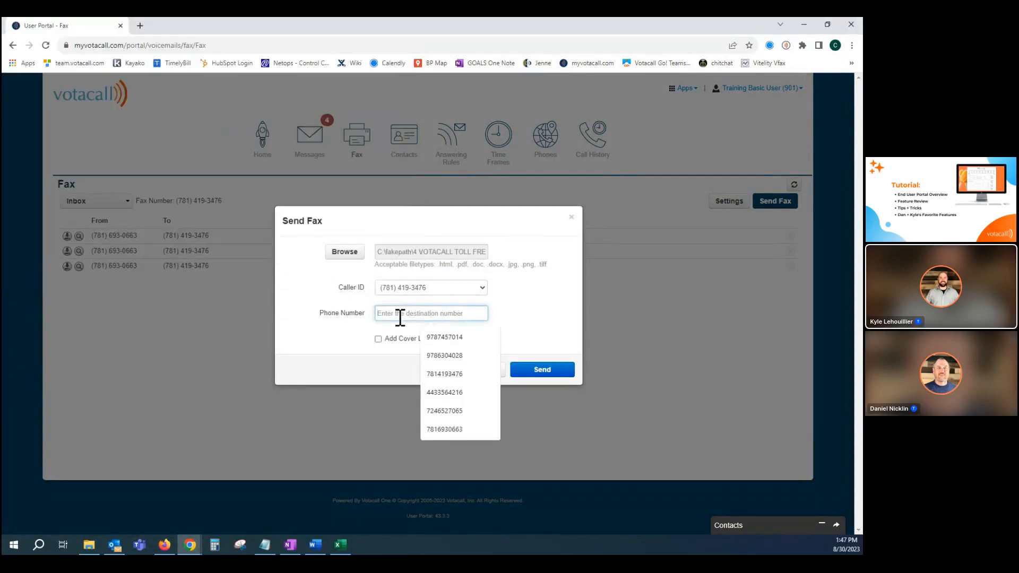
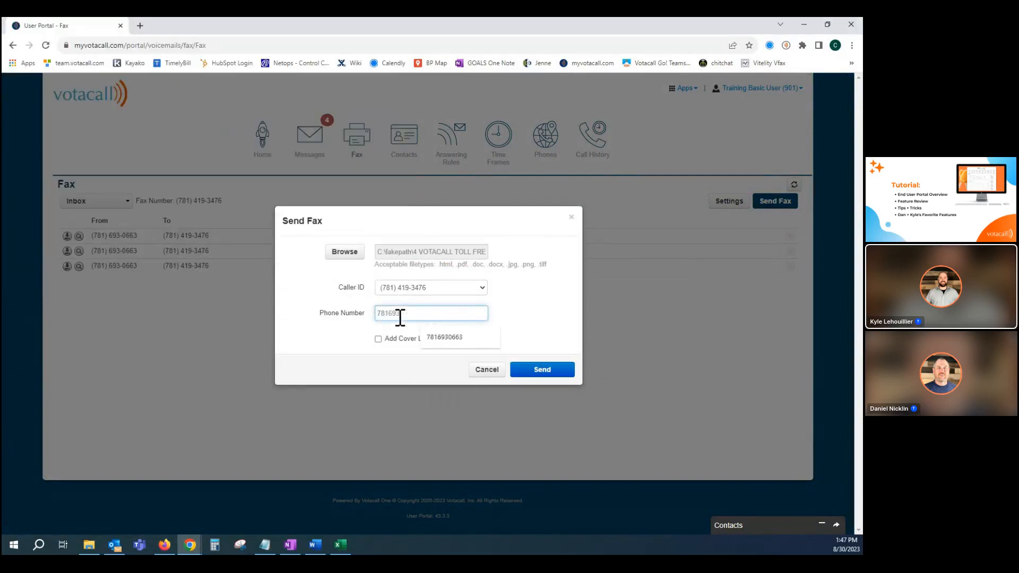
left_click(378, 339)
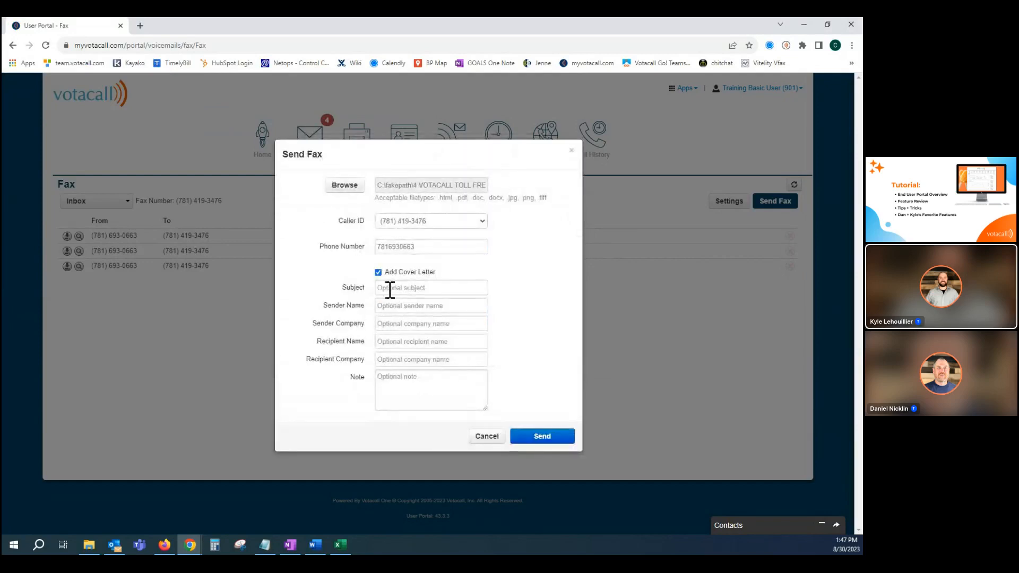
left_click(538, 438)
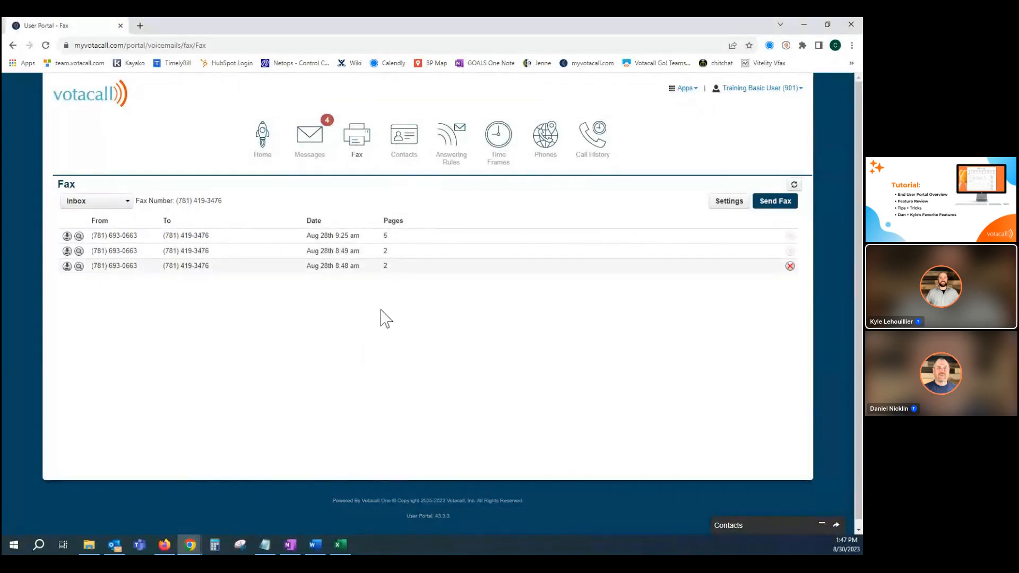
Go to the Contacts page, view the form for adding a contact and cancel it.
left_click(403, 139)
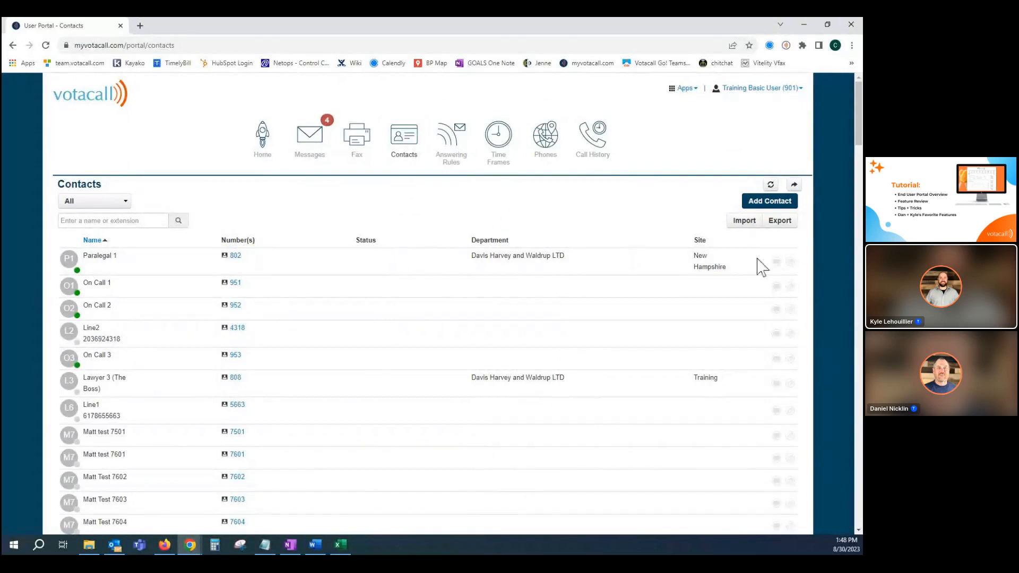
left_click(764, 201)
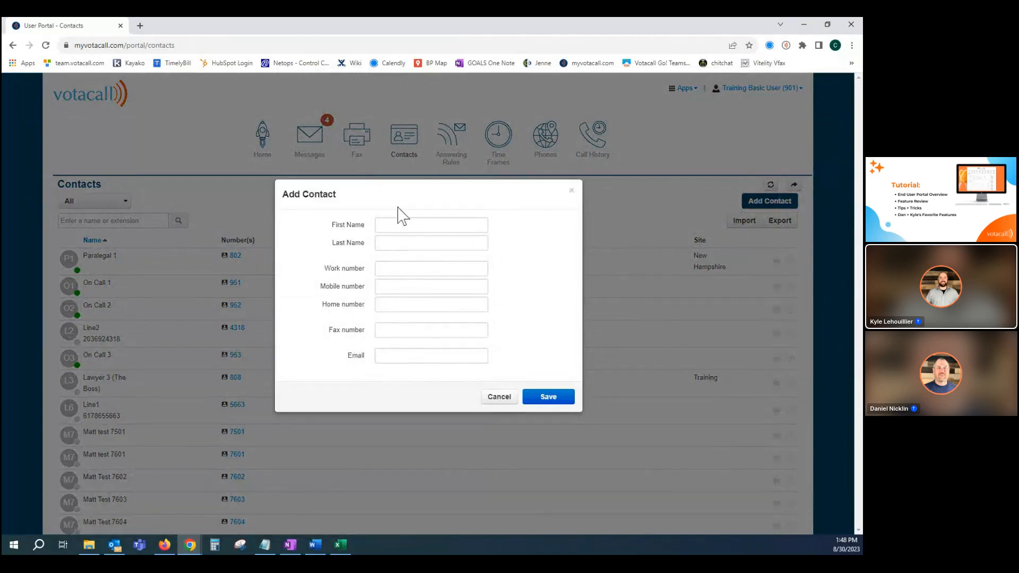
left_click(501, 399)
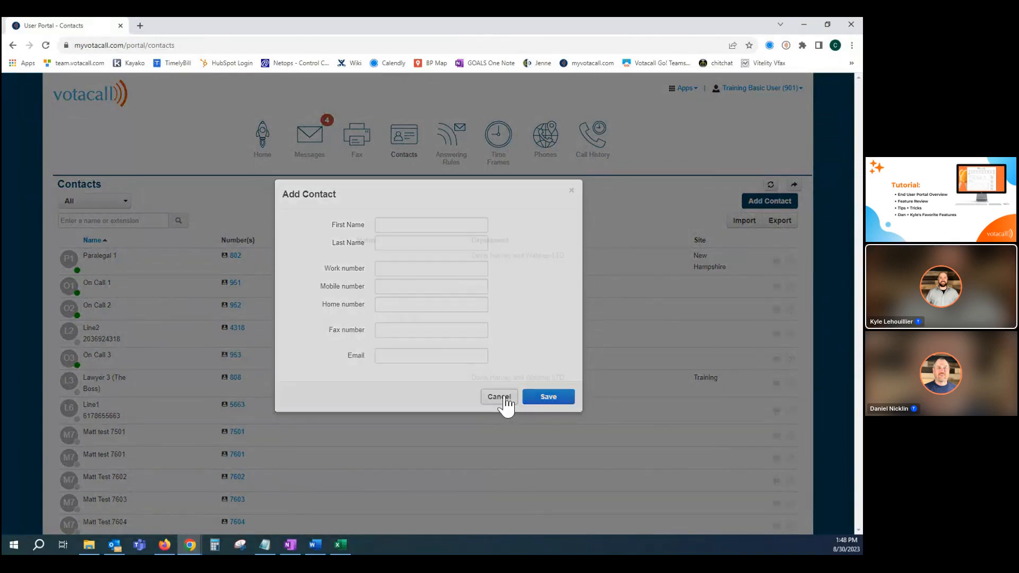
Start a call to contact extension 7601, choose the Poly/PolyEdgeB30 phone as the calling device and cancel the call.
scroll(267, 323, "down", 2)
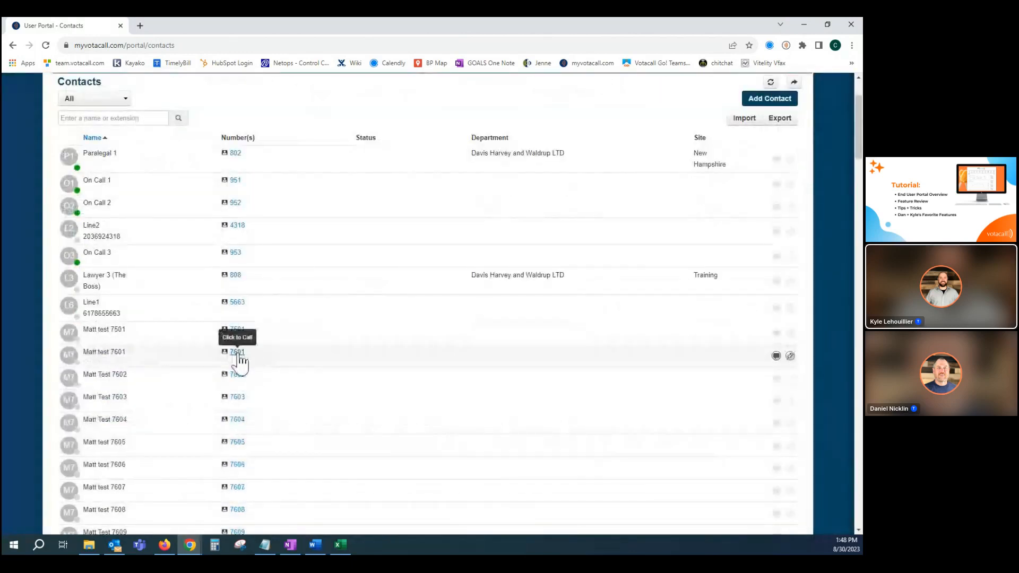
left_click(237, 352)
left_click(365, 344)
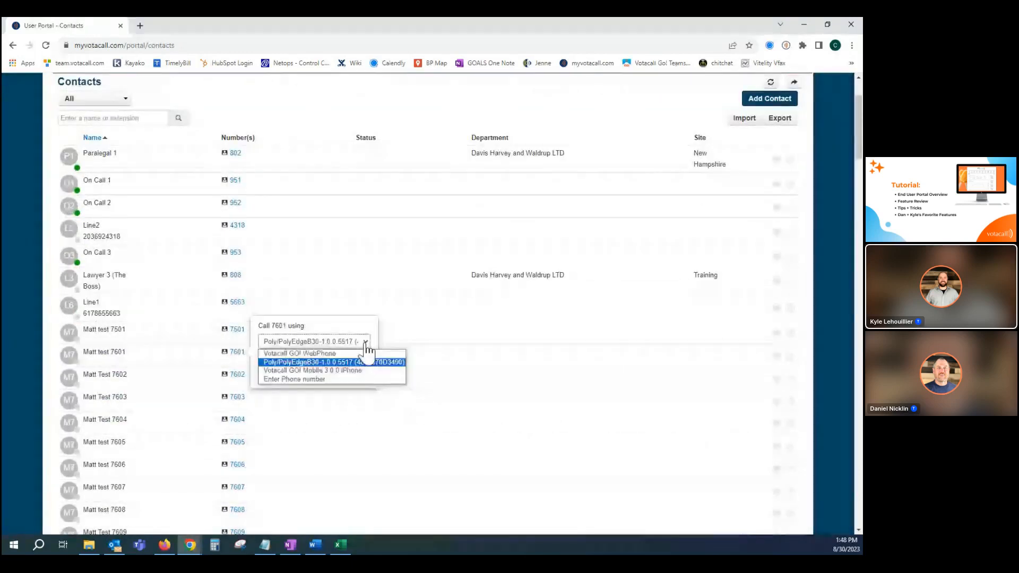
left_click(329, 361)
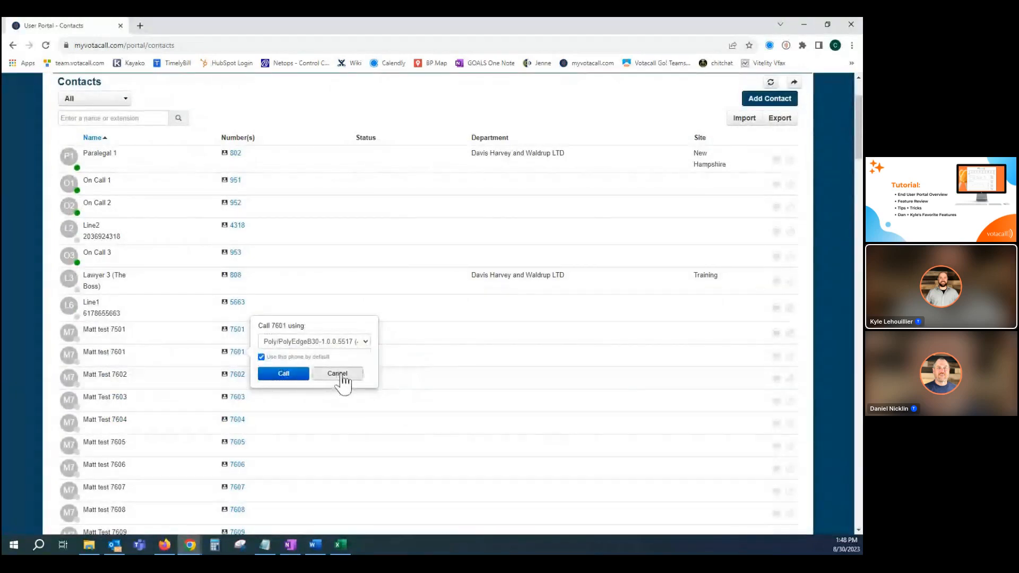
left_click(338, 373)
Open the Default answering rule for editing and enter an outside phone number for simultaneous ring.
scroll(360, 377, "up", 2)
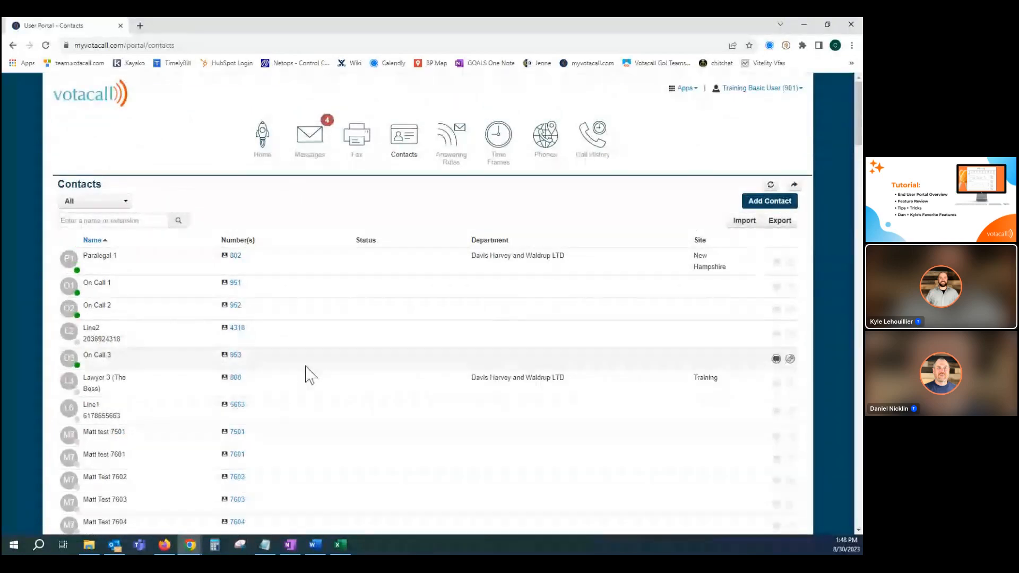
left_click(452, 149)
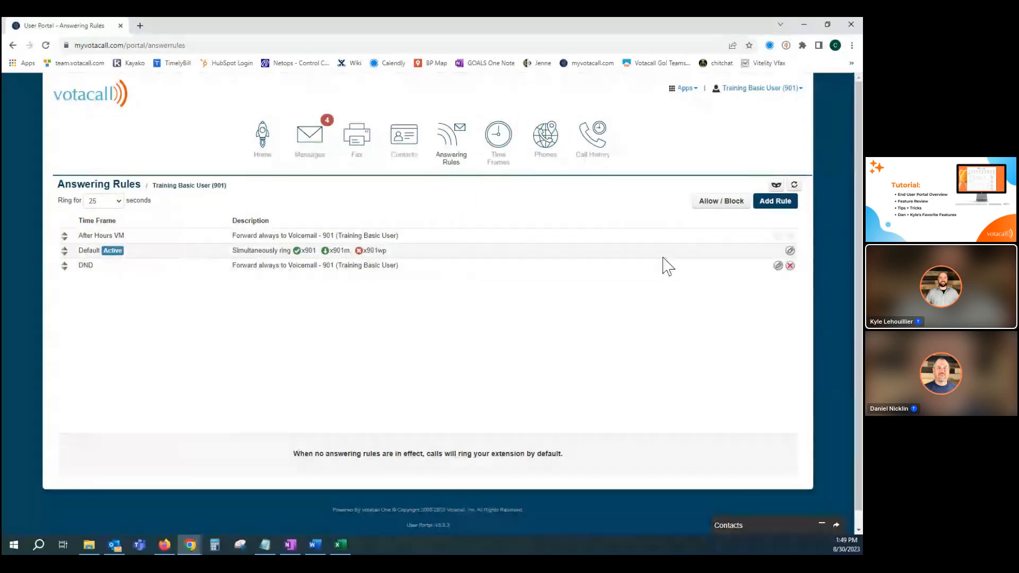
left_click(790, 250)
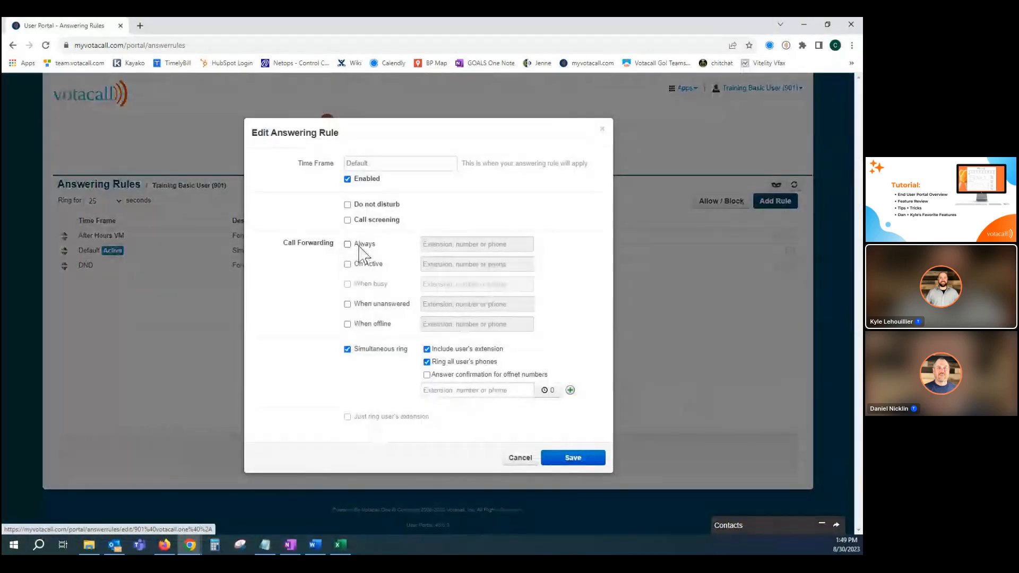
left_click(438, 392)
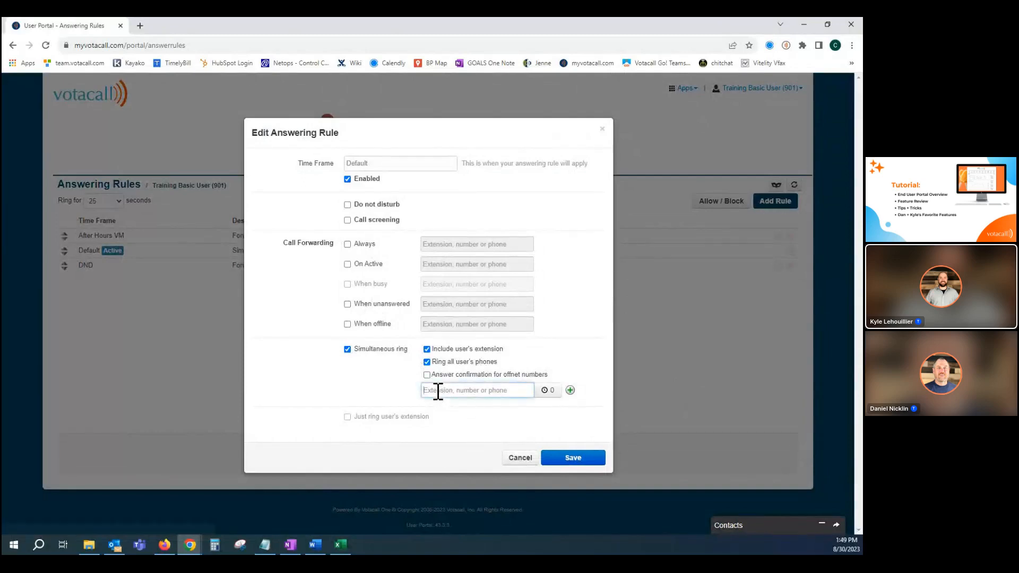
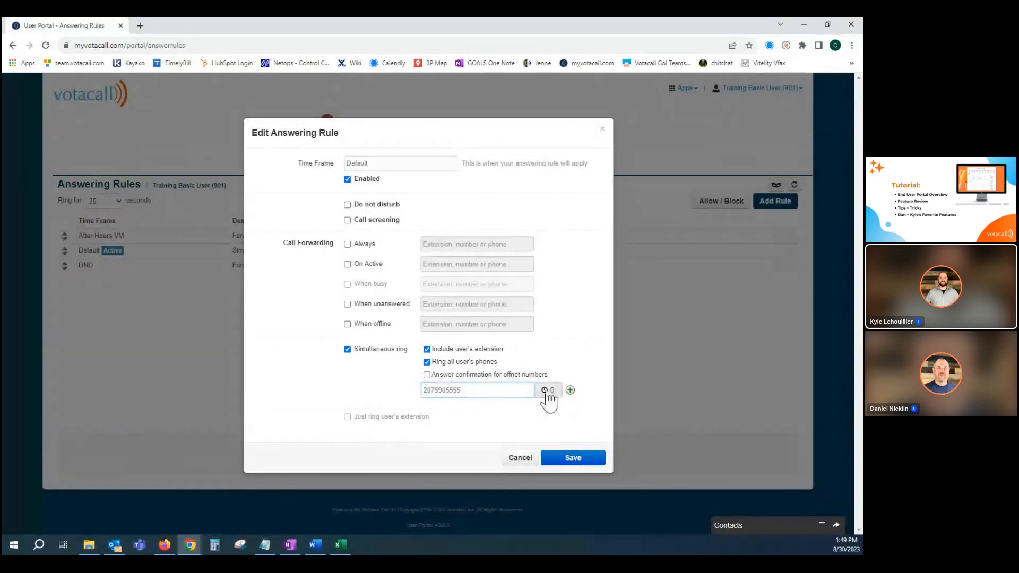
Set the ring delay of the simultaneous ring number to 10 and discard the changes to the answering rule.
left_click(546, 392)
left_click_drag(523, 411, 527, 403)
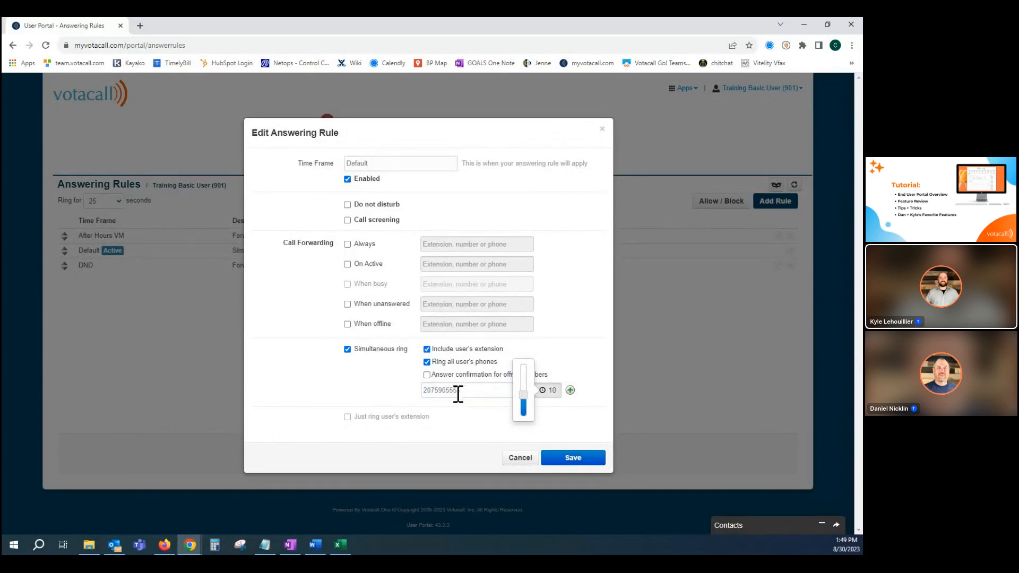
left_click(523, 459)
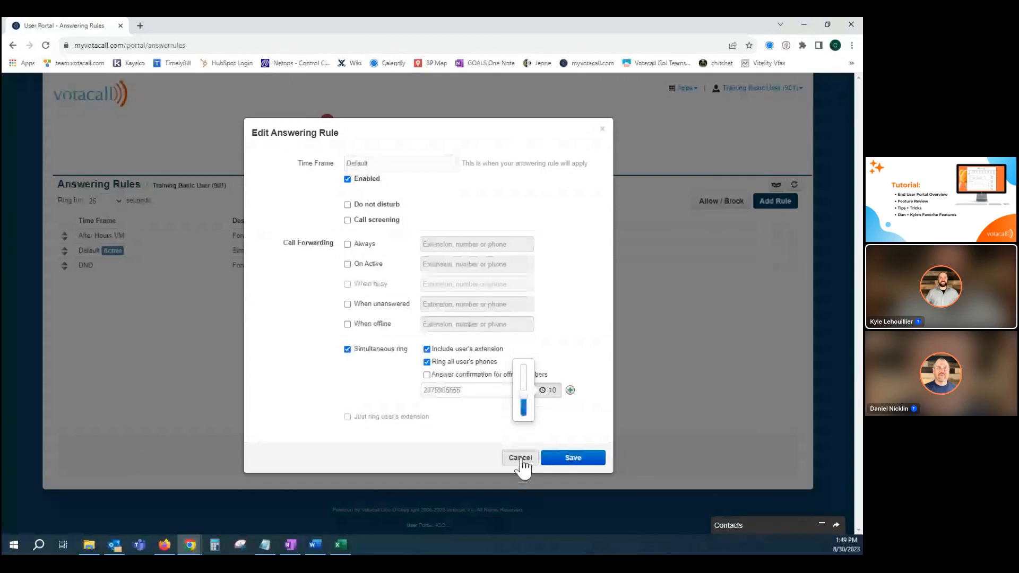
left_click(522, 459)
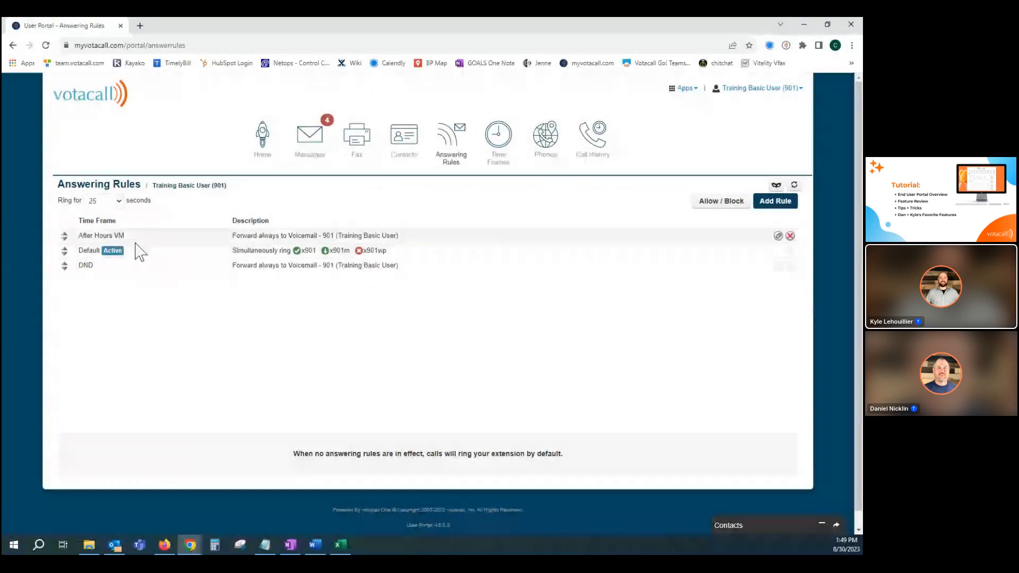
Go to the Time Frames page and view the settings of After Hours VM and DND without changing them.
left_click(501, 142)
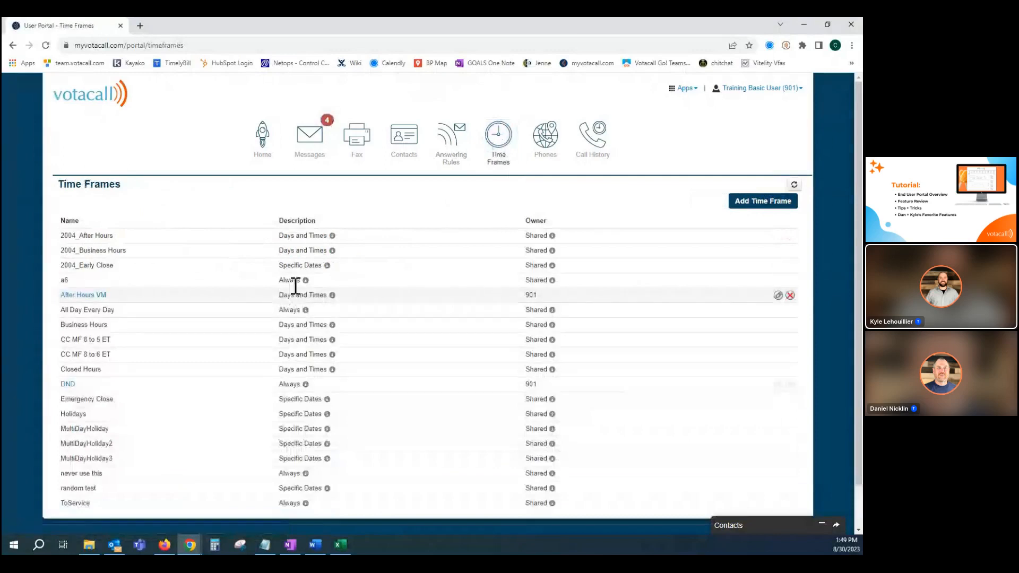
scroll(307, 291, "down", 1)
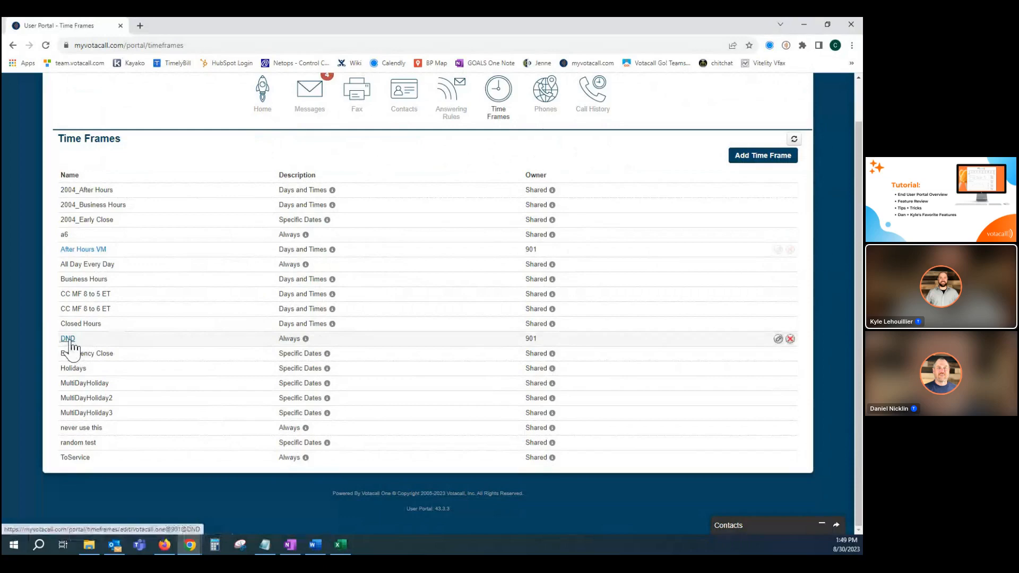
left_click(83, 249)
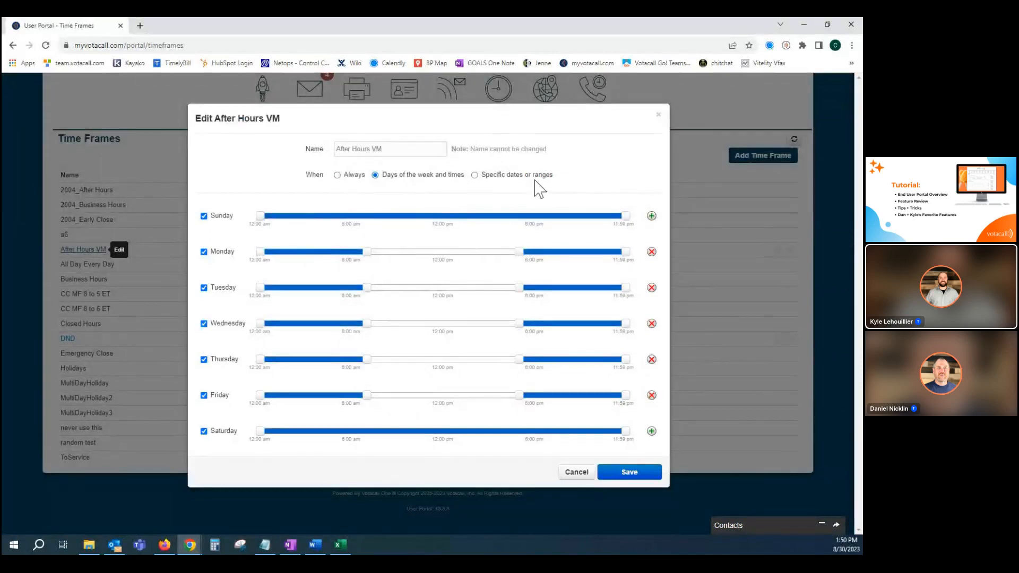
left_click(659, 118)
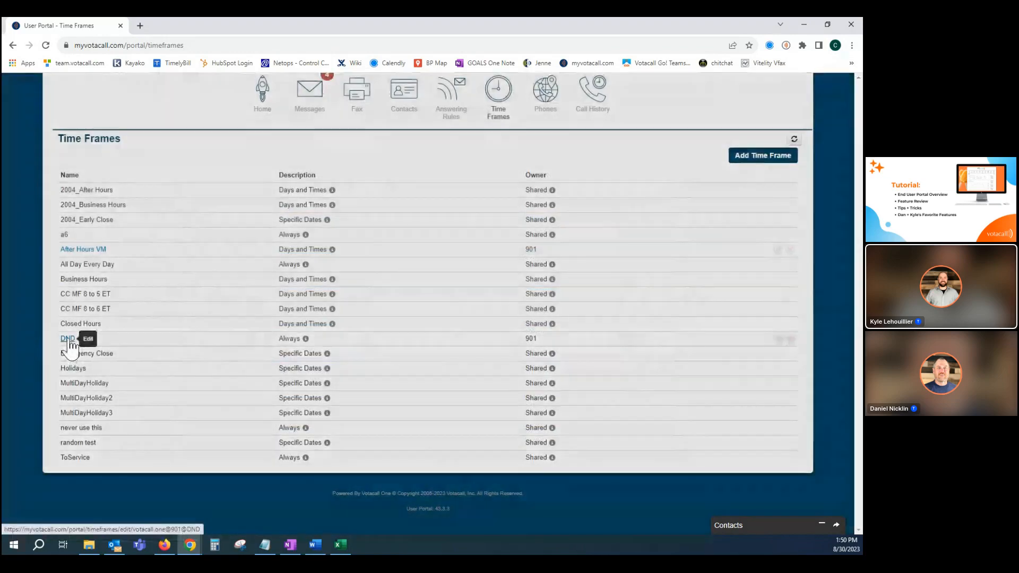
left_click(68, 340)
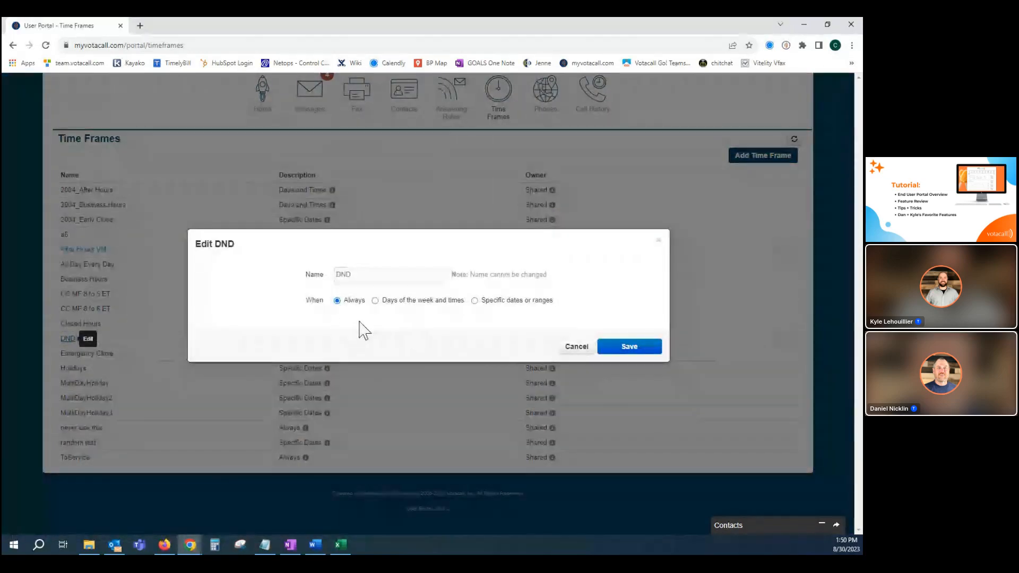
left_click(578, 350)
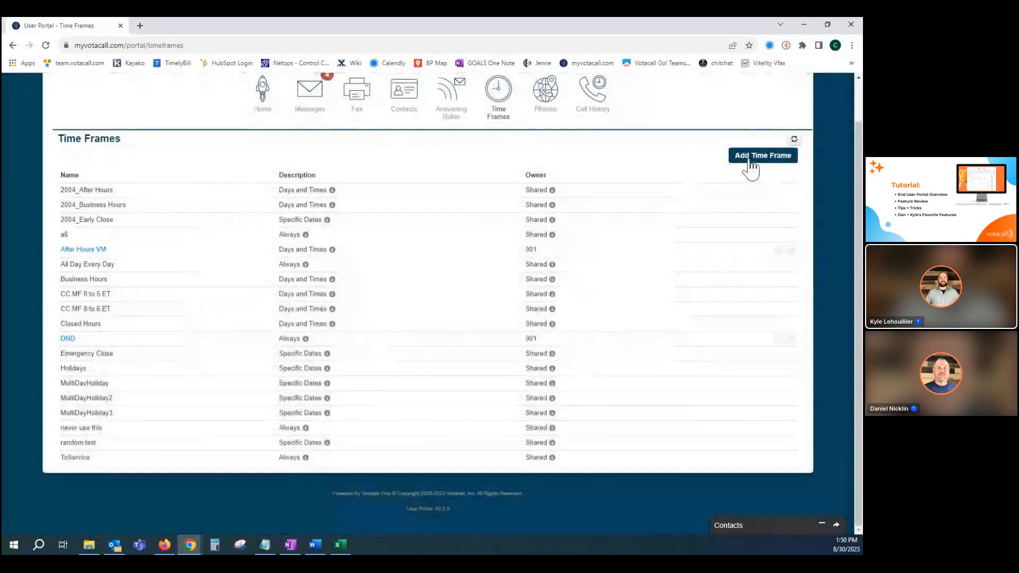
Add a new time frame named Vacation that applies on specific dates or ranges.
left_click(752, 157)
left_click(388, 277)
type("V")
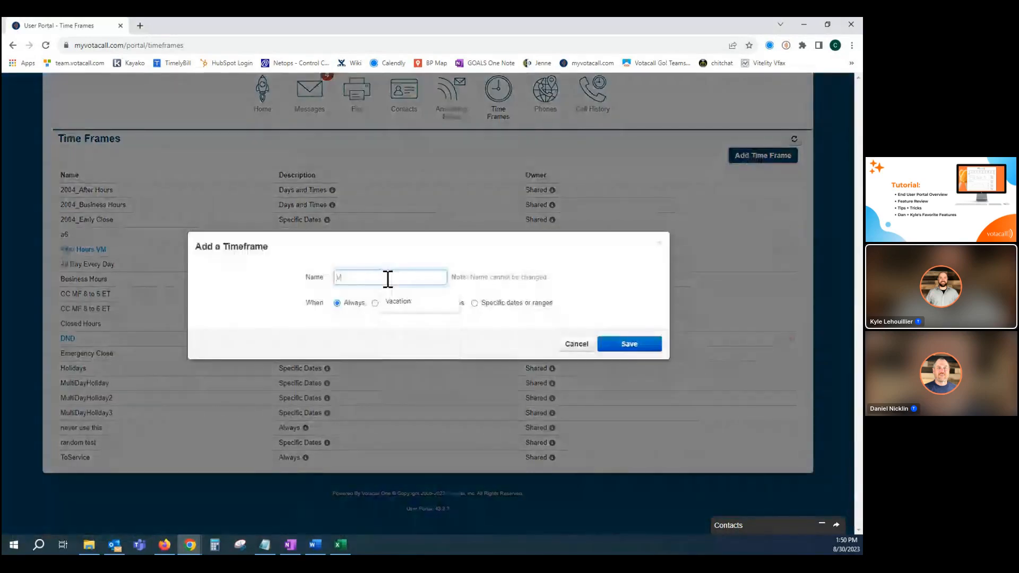
type("acatio")
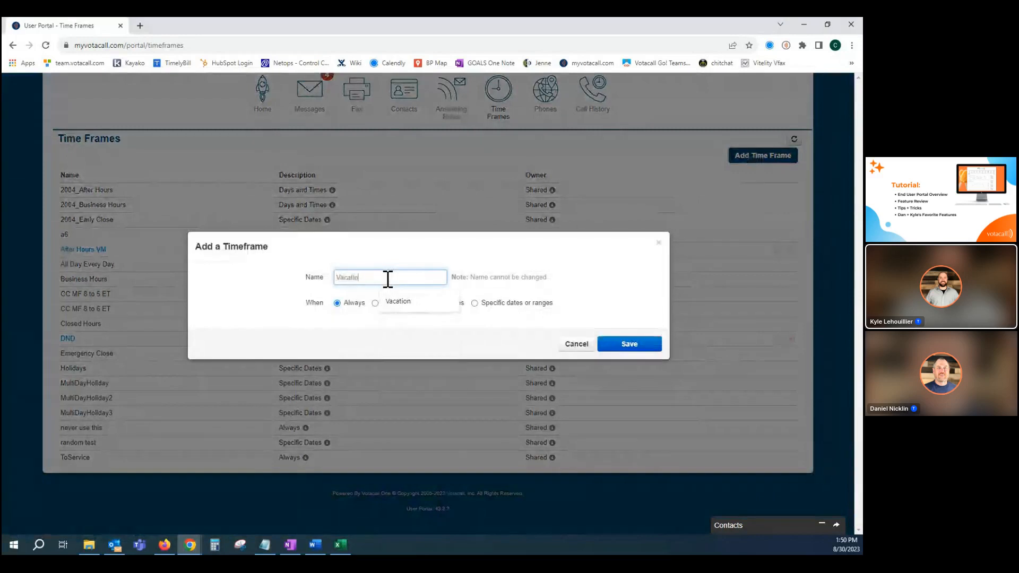
type("n")
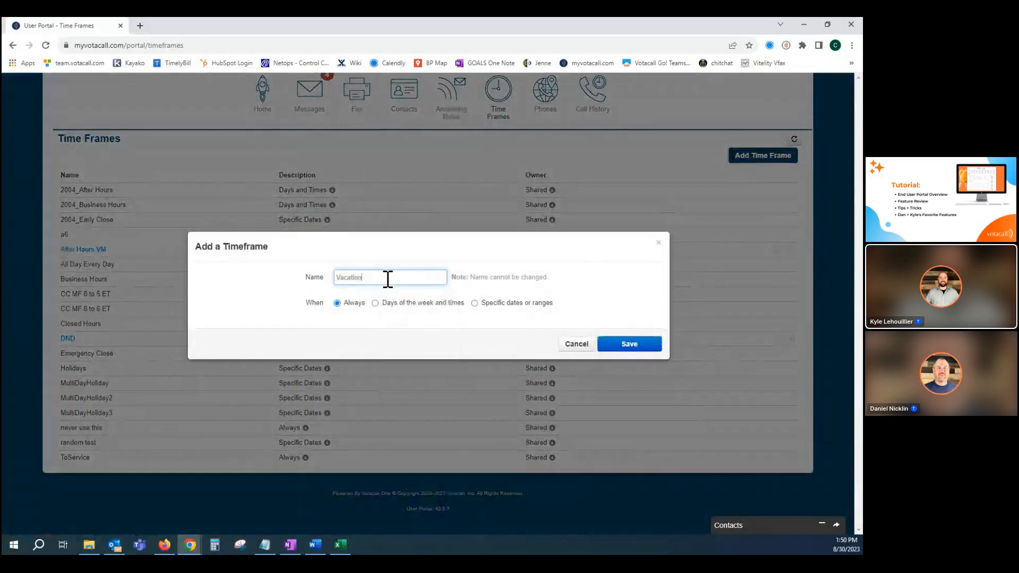
left_click(475, 304)
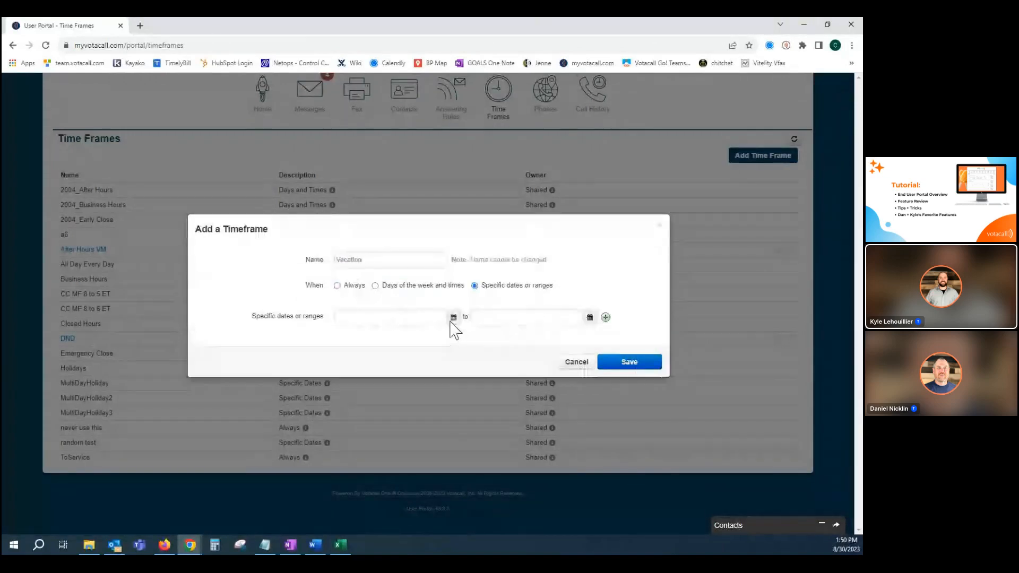
Set the Vacation time frame to run from 09/04/2023 12:00 am to 09/08/2023 11:59 pm and save it.
left_click(443, 319)
left_click(441, 334)
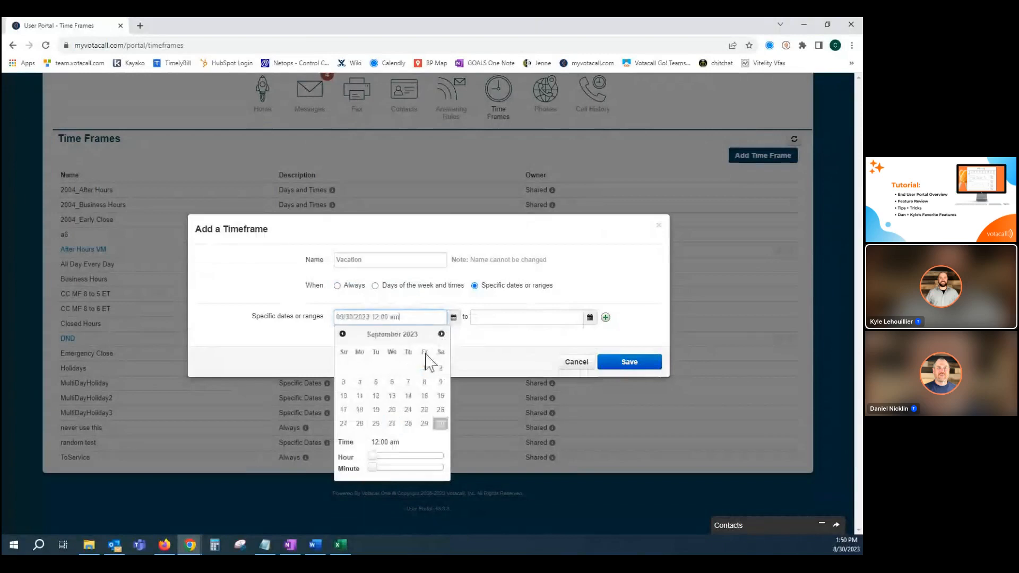
left_click(359, 382)
left_click(589, 318)
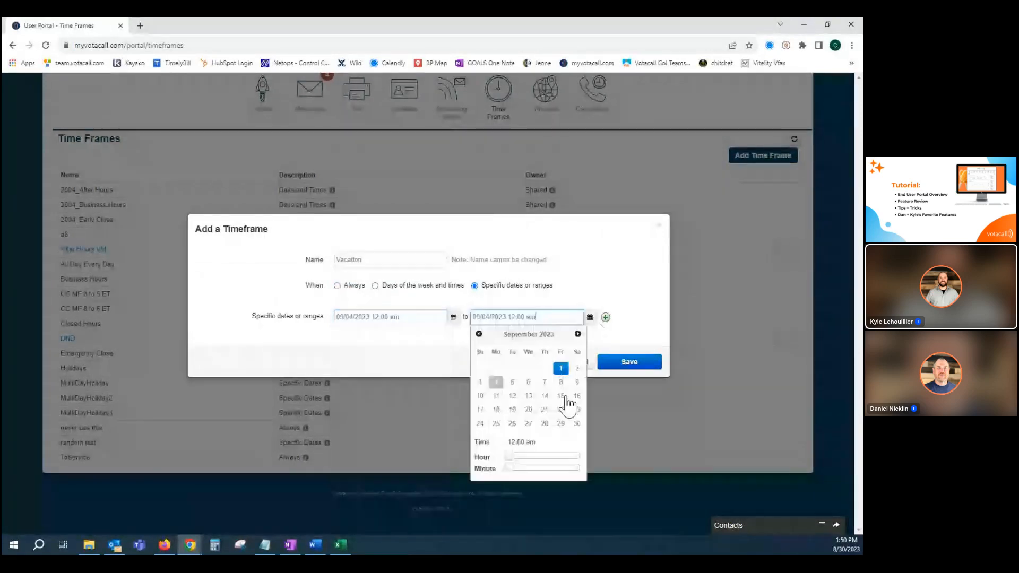
left_click(561, 382)
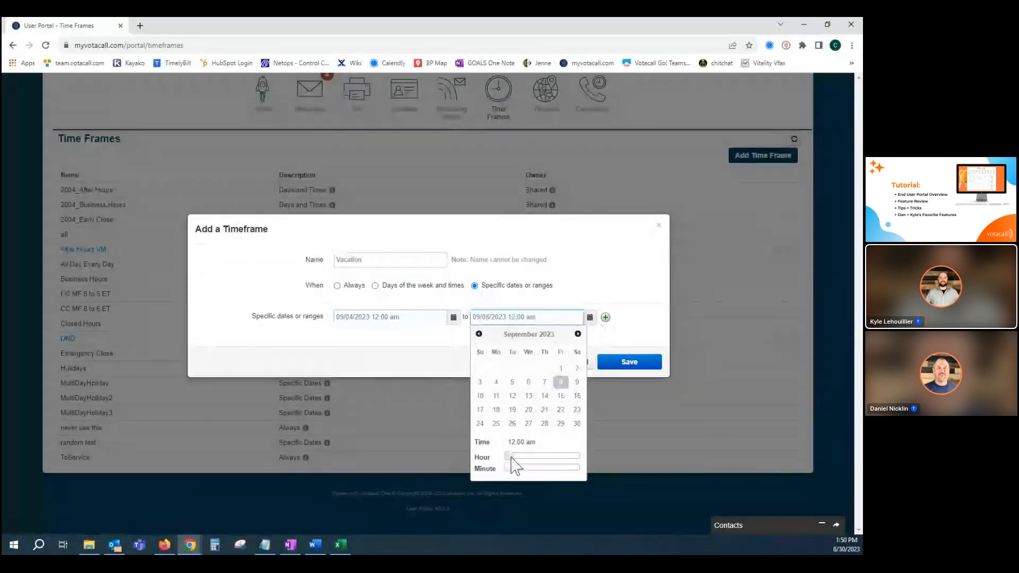
left_click_drag(510, 459, 595, 468)
left_click(377, 353)
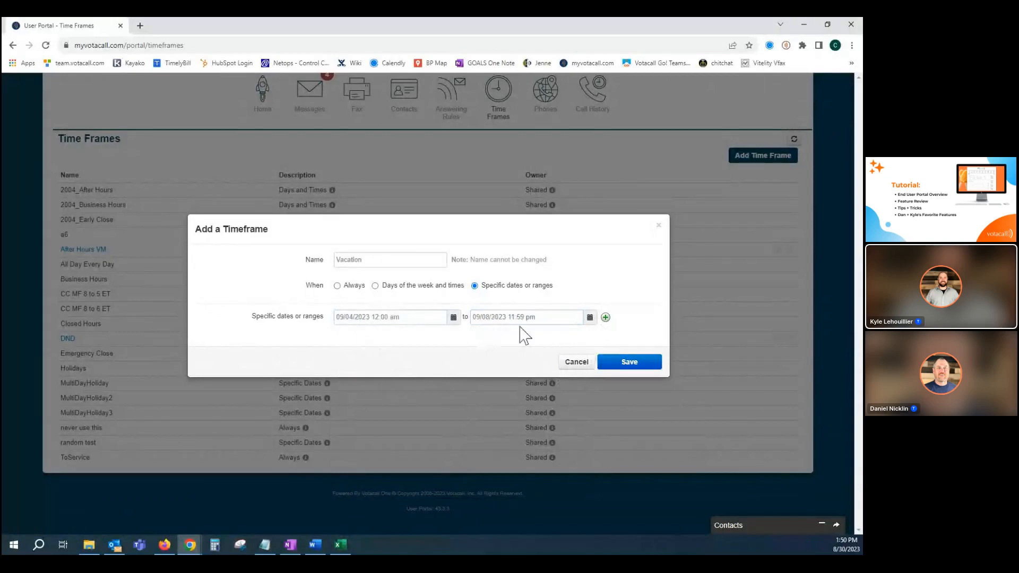
left_click(628, 360)
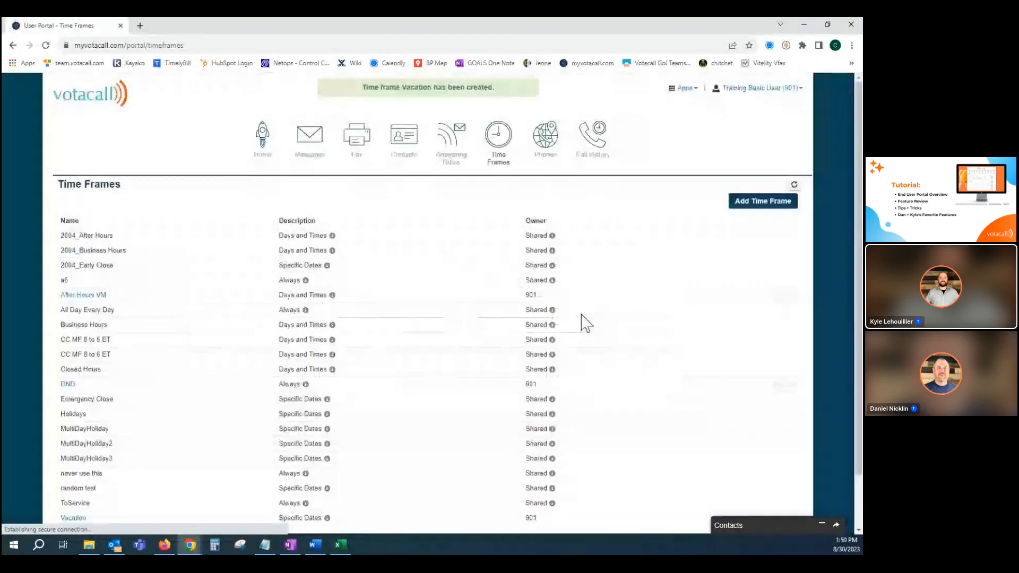
Start a new answering rule for the Vacation time frame and enable Always call forwarding.
left_click(451, 141)
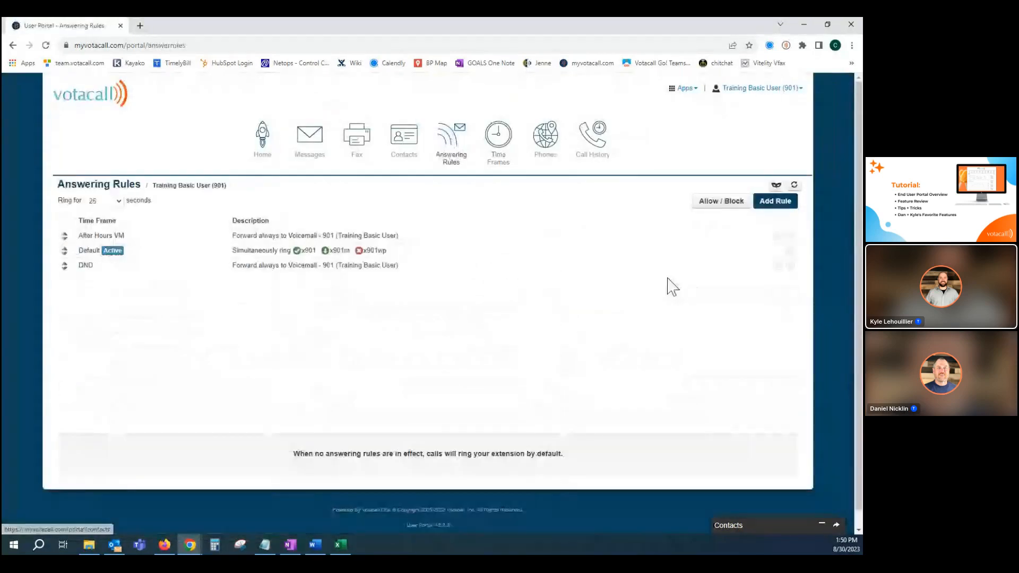
left_click(773, 206)
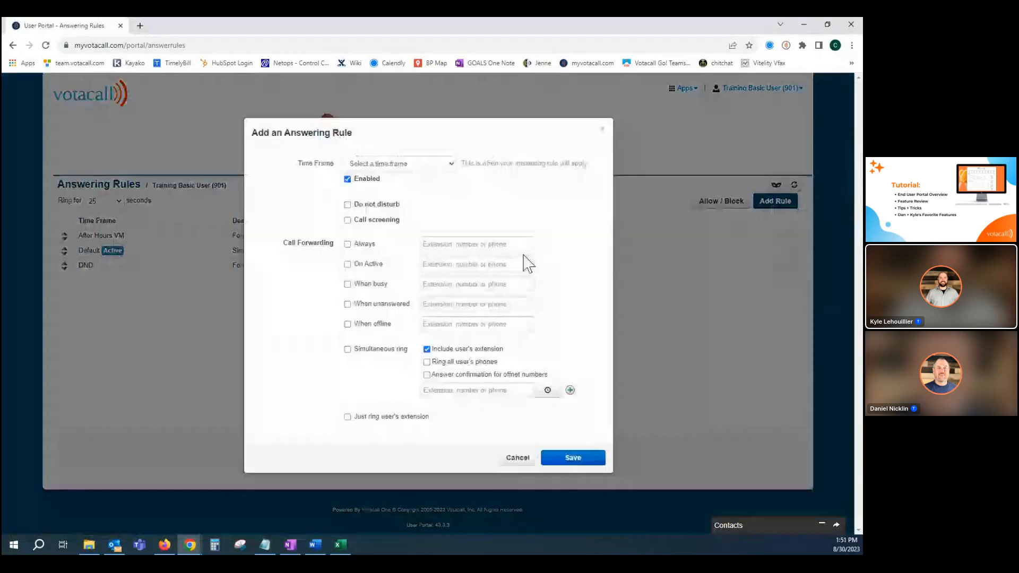
left_click(382, 165)
scroll(403, 329, "down", 2)
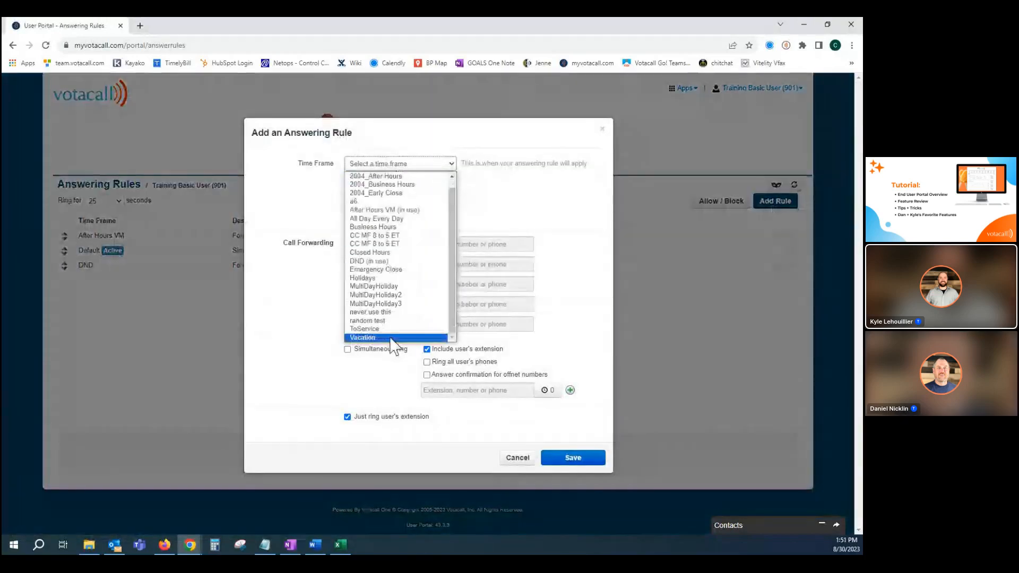
left_click(396, 337)
left_click(348, 244)
Try the user at extension 606 as the Always forwarding destination and clear the entry again.
left_click(460, 247)
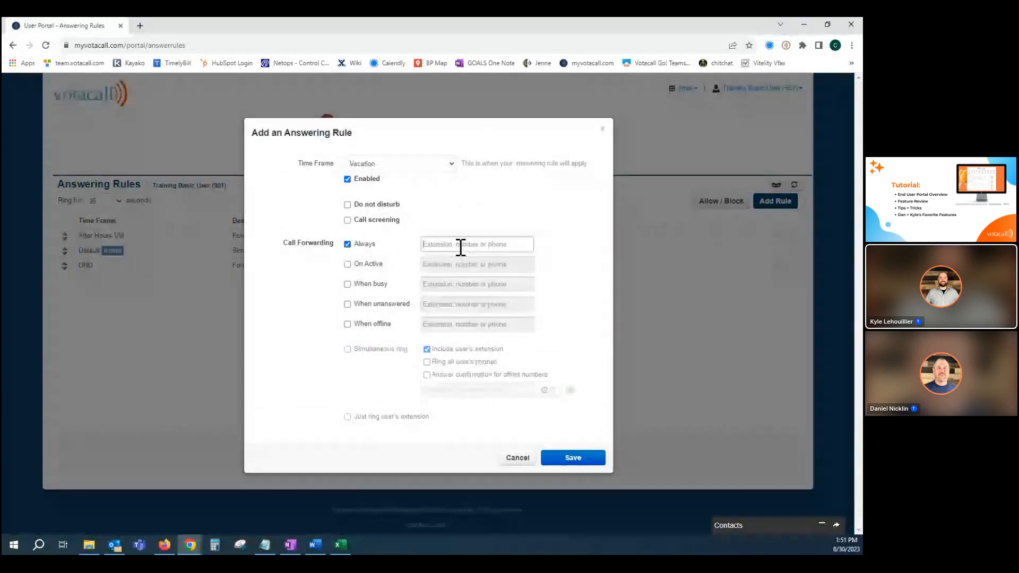
type("606")
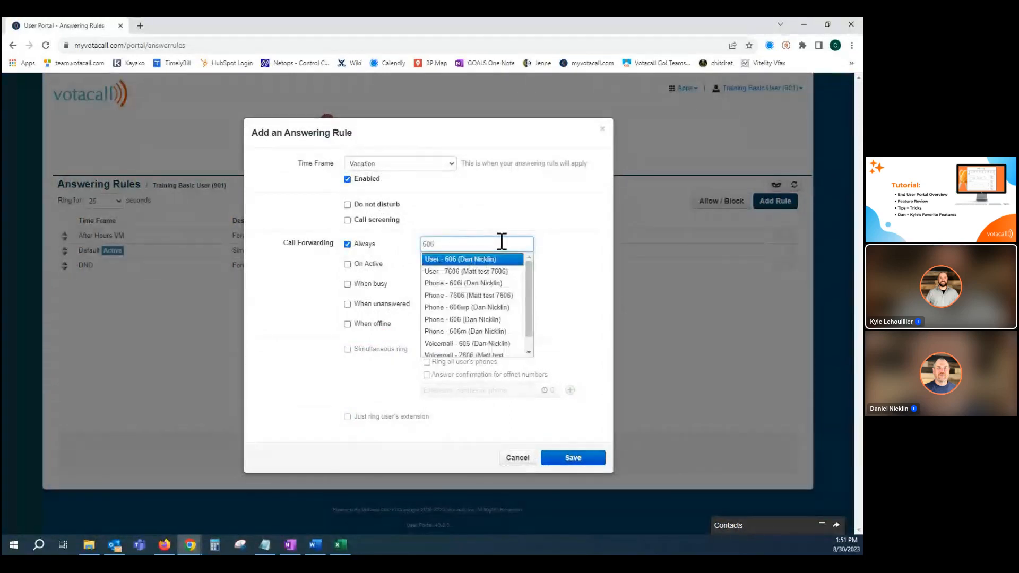
left_click(460, 258)
left_click_drag(511, 245, 419, 259)
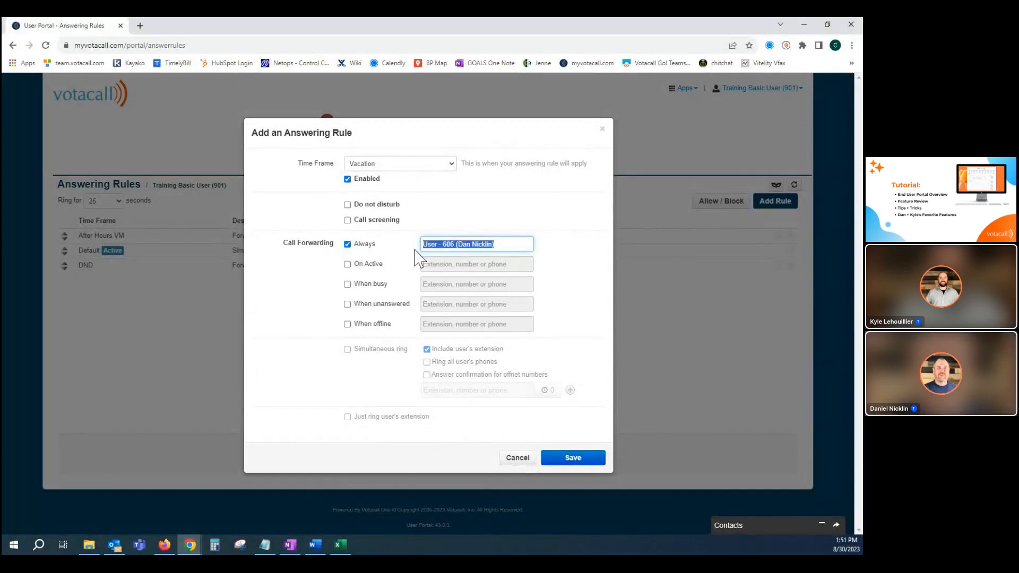
type("60")
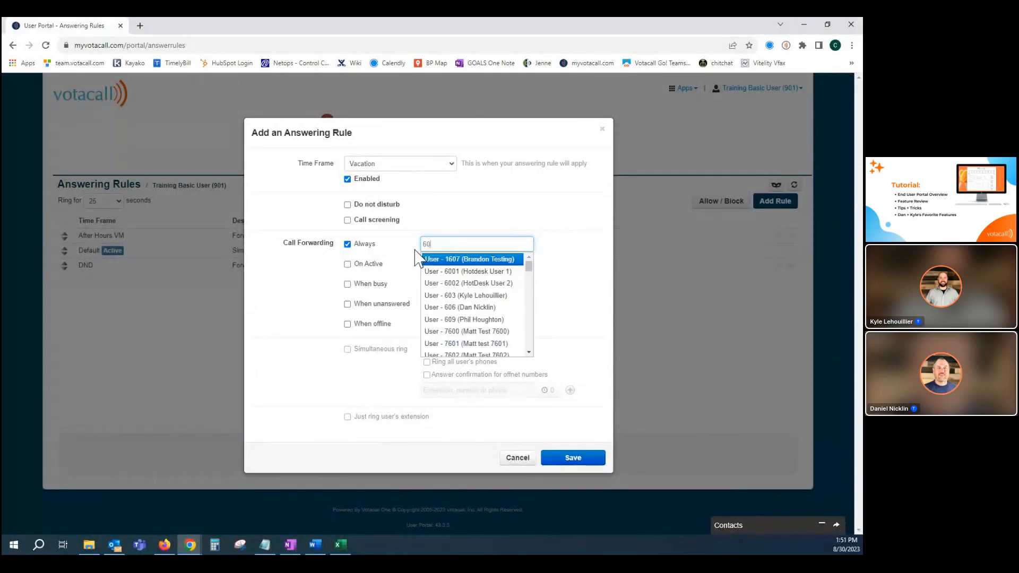
key("BackSpace")
key("BackSpace")
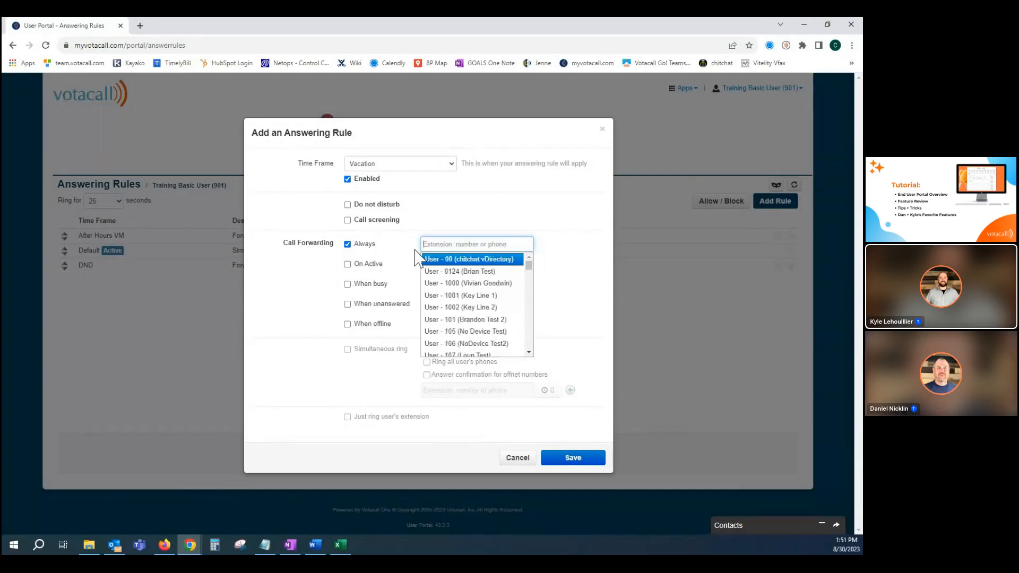
Set the Always forwarding destination to the voicemail of extension 901 and save the answering rule.
type("901")
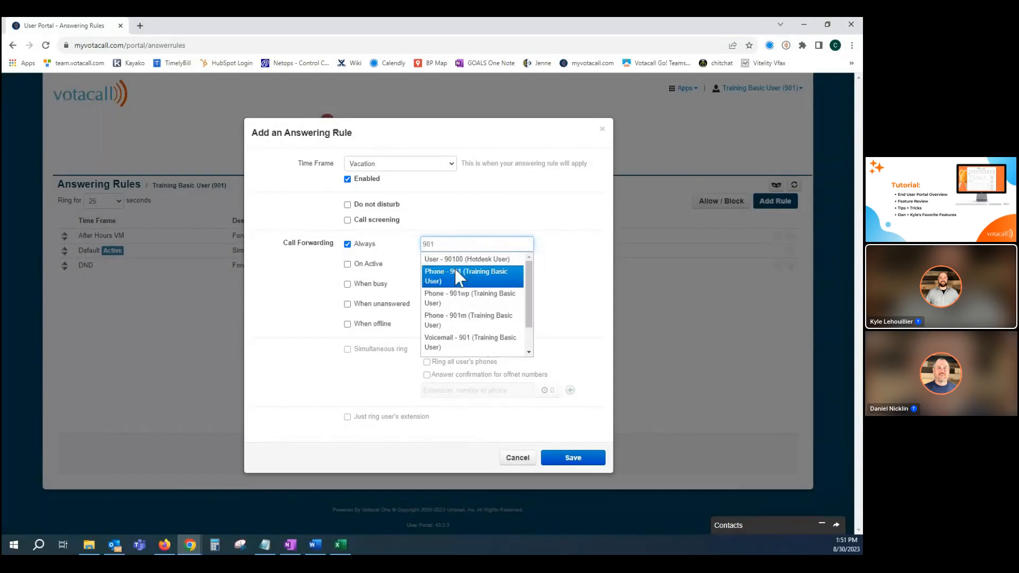
scroll(494, 328, "down", 1)
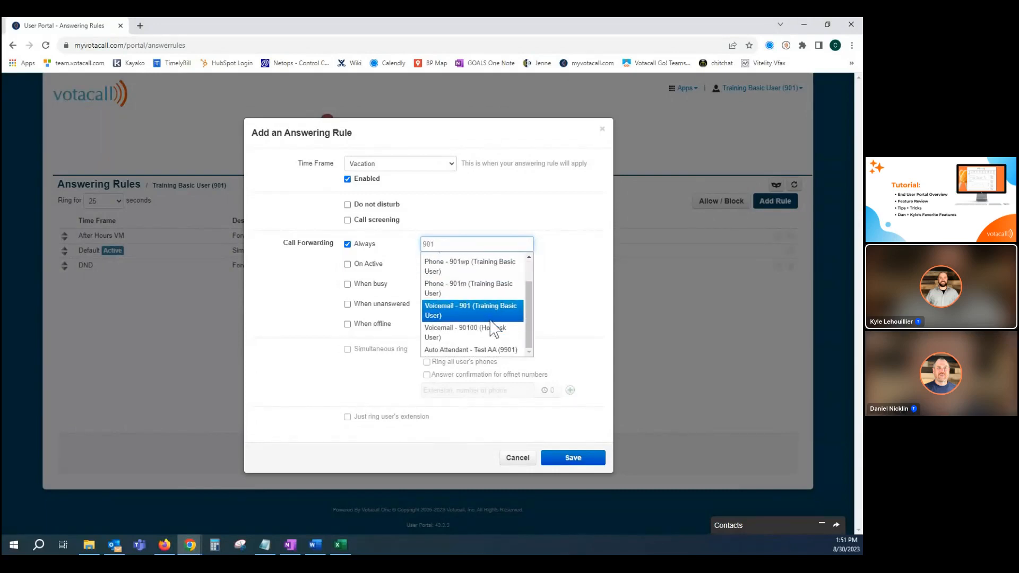
left_click(457, 313)
left_click(567, 458)
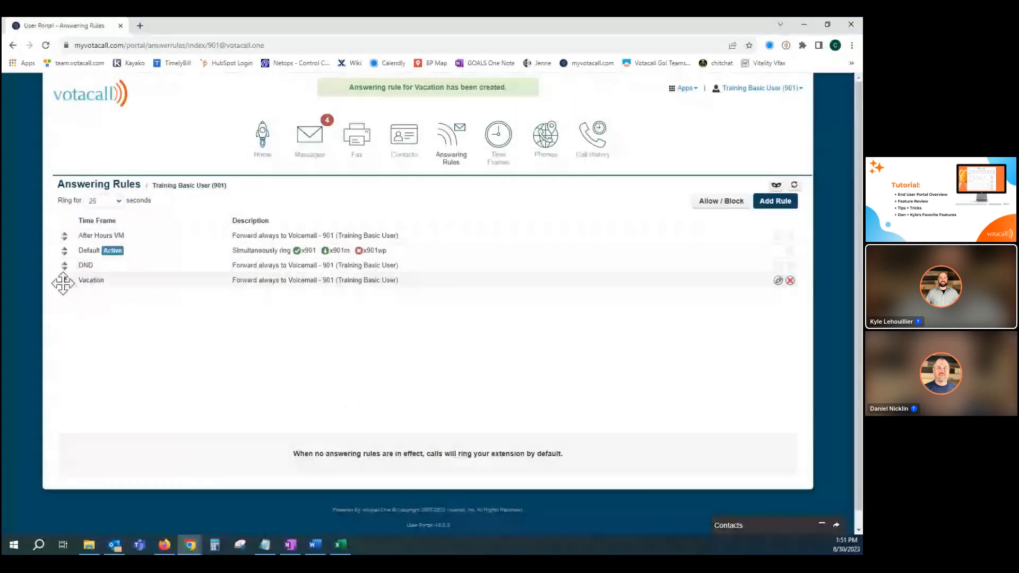
Move the Vacation rule above After Hours VM as the first answering rule and save the new order.
left_click_drag(63, 284, 68, 239)
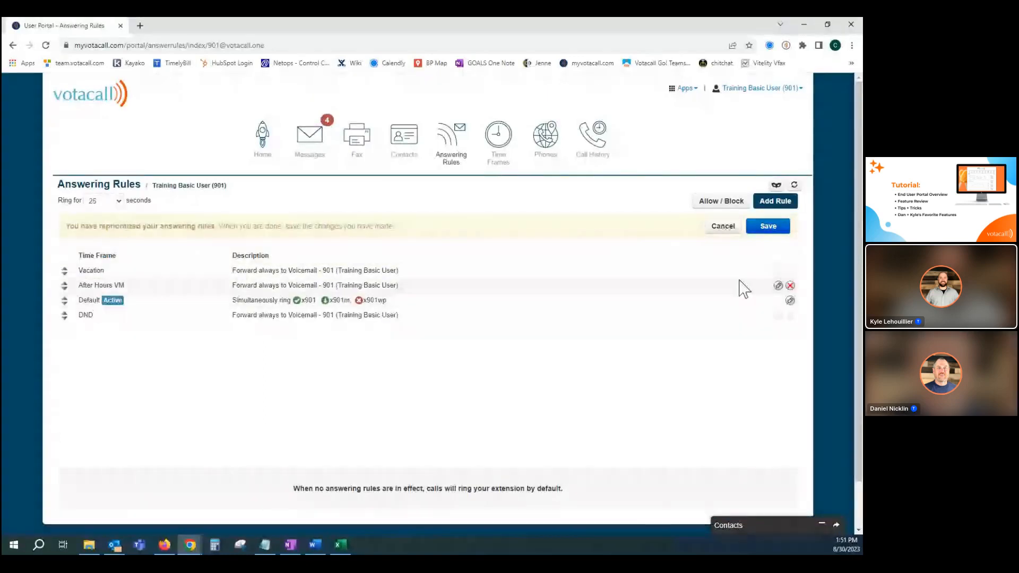
left_click(768, 225)
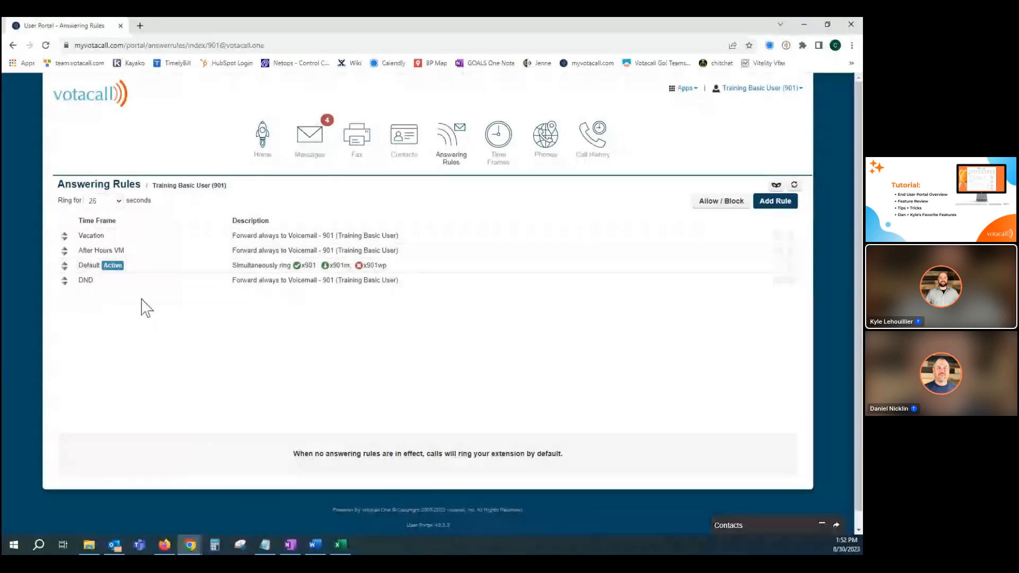
mouse_move(83, 286)
left_mouse_down()
mouse_move(69, 270)
mouse_move(64, 279)
left_mouse_up()
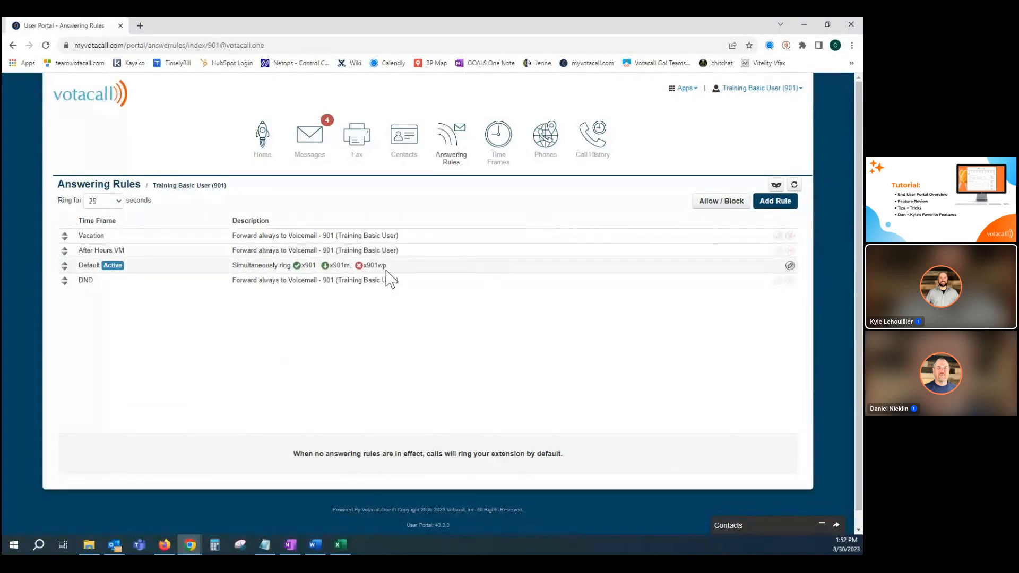
Go to the Phones page and view the GO! Mobile app download and login information.
left_click(547, 139)
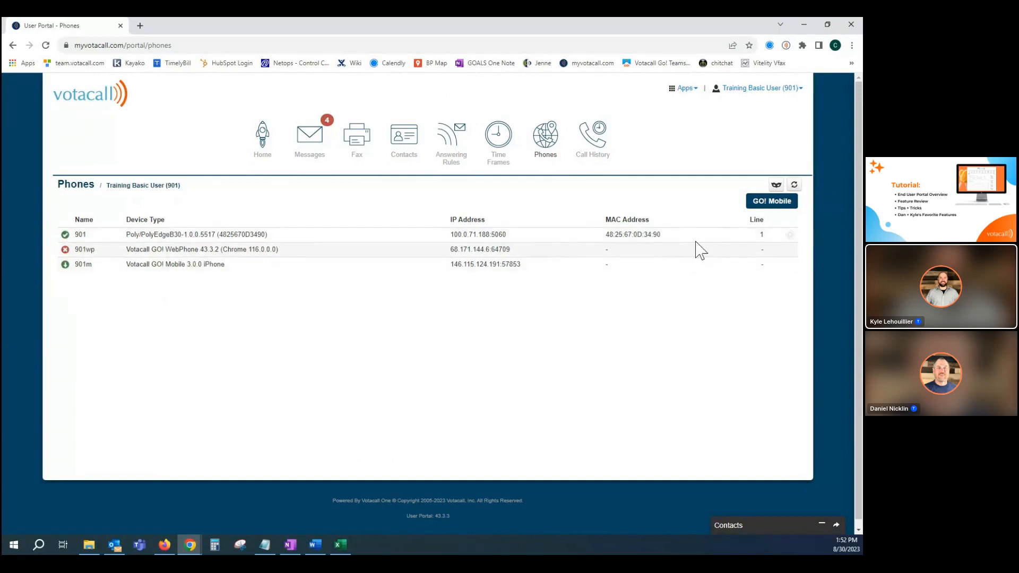
left_click(764, 208)
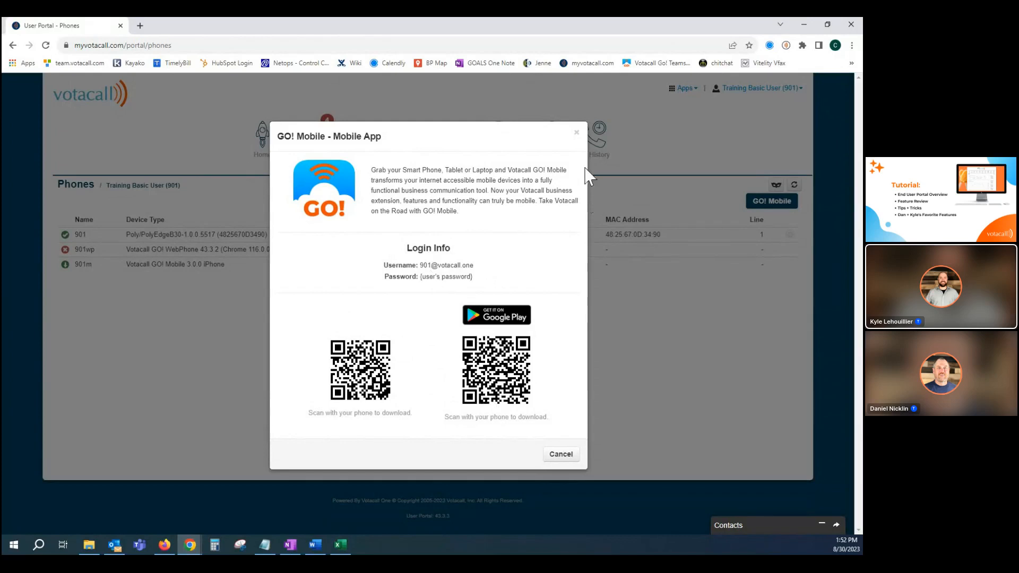
left_click(578, 134)
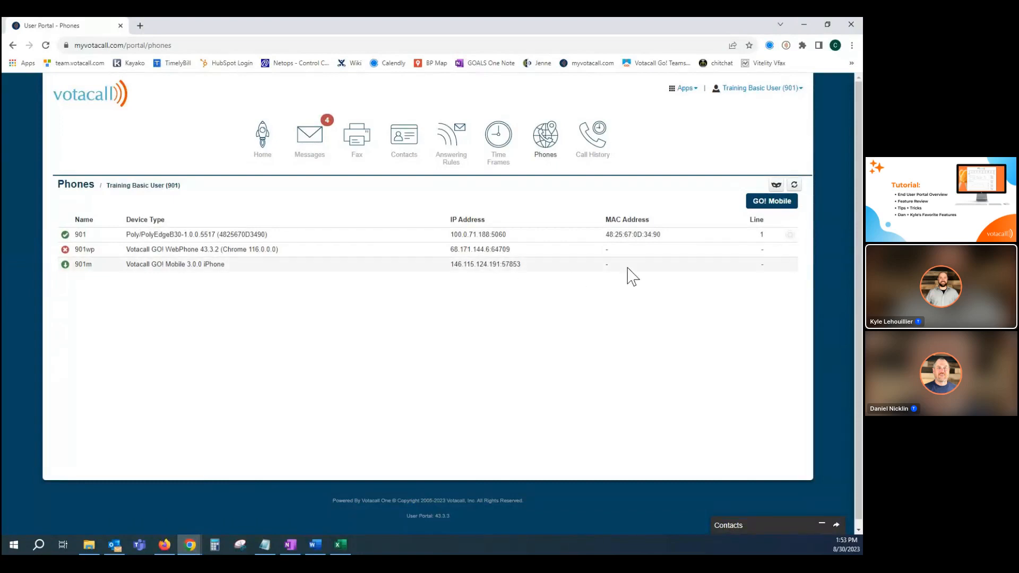
Open the button configuration of phone 901 and review the feature choices of button 2, keeping User (BLF).
left_click(789, 235)
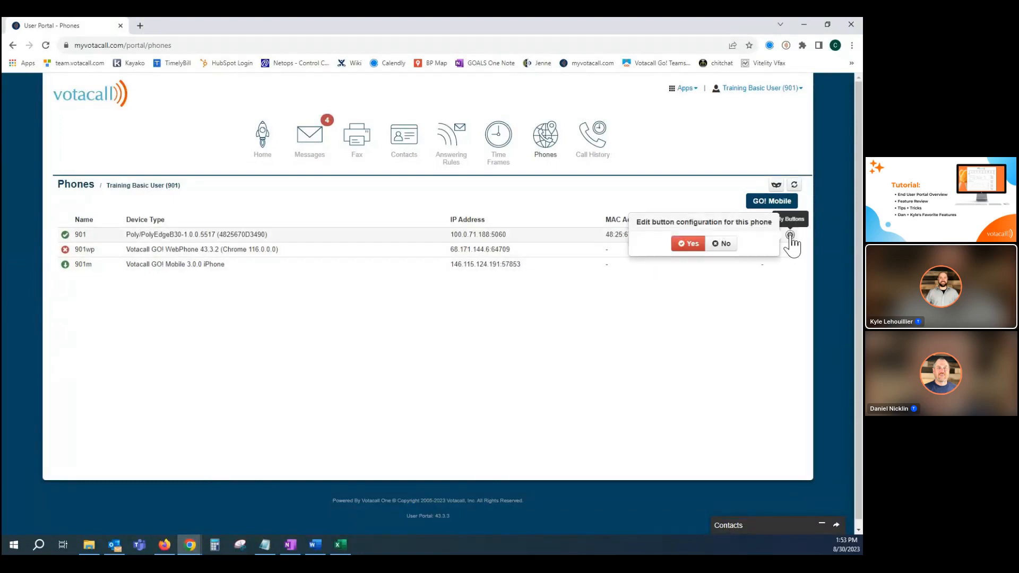
left_click(687, 244)
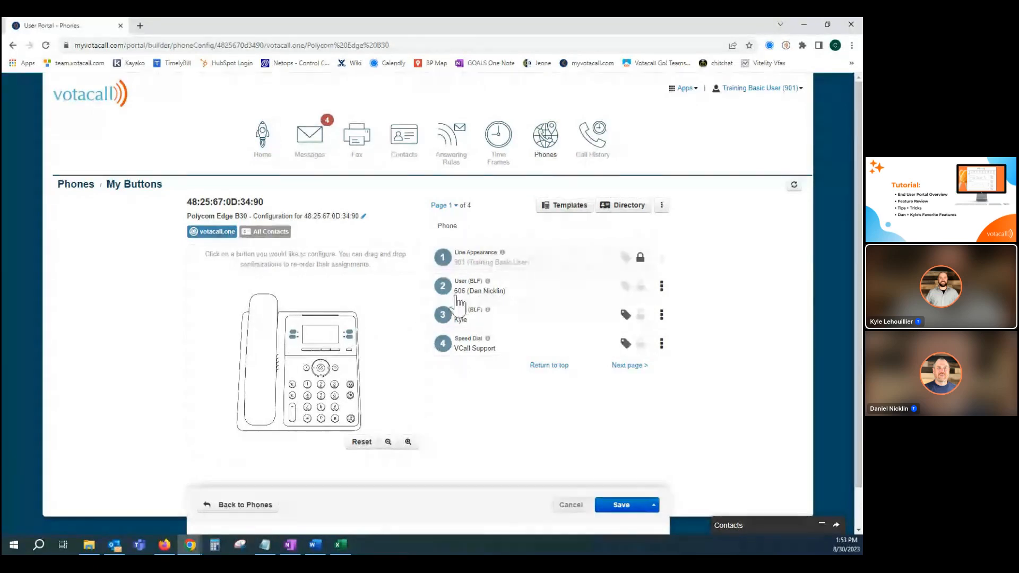
left_click(479, 293)
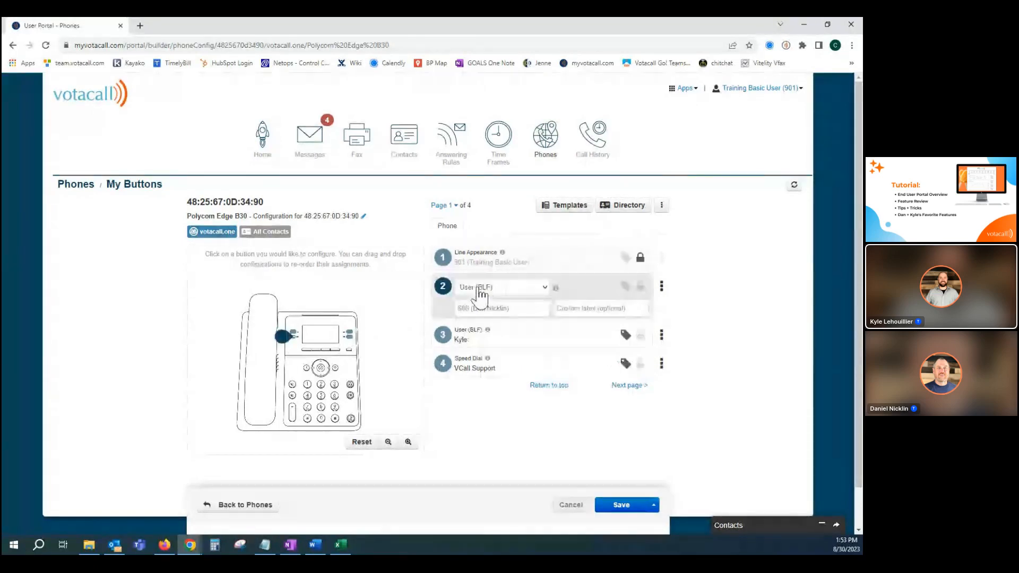
left_click(488, 289)
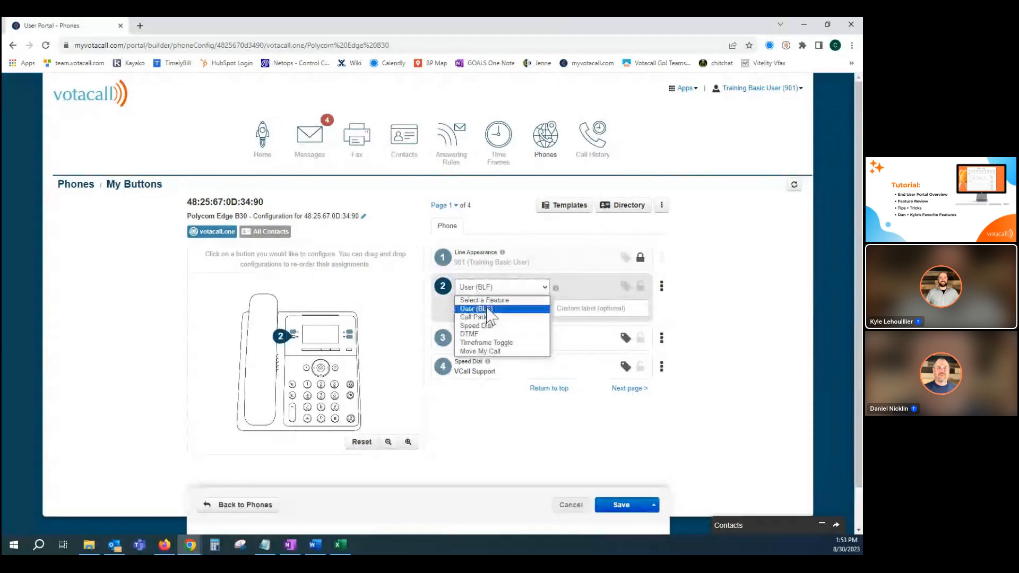
left_click(488, 308)
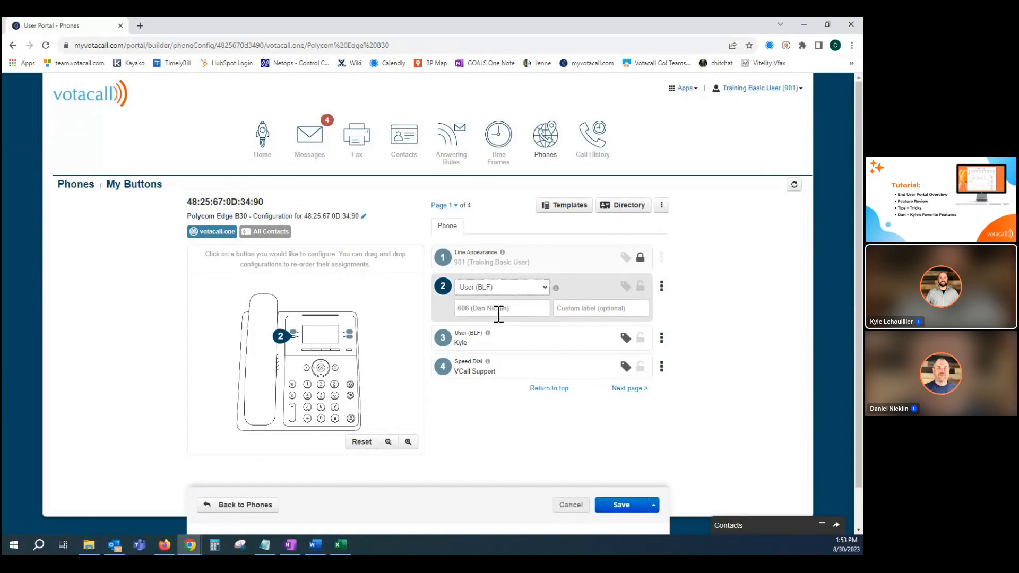
Review the feature choices and number of the VCall Support button 4, keeping it as Speed Dial.
left_click(491, 358)
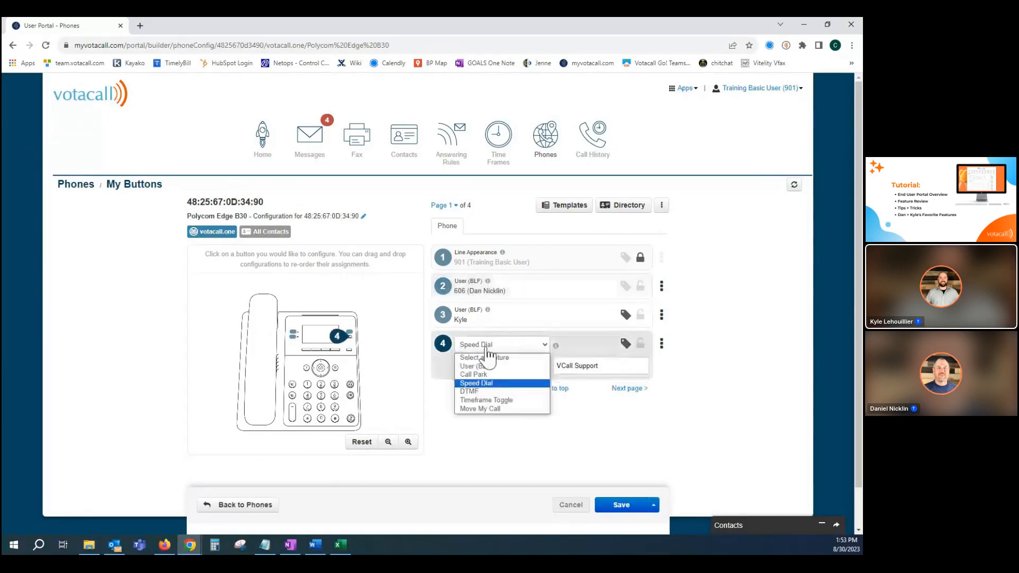
left_click(484, 384)
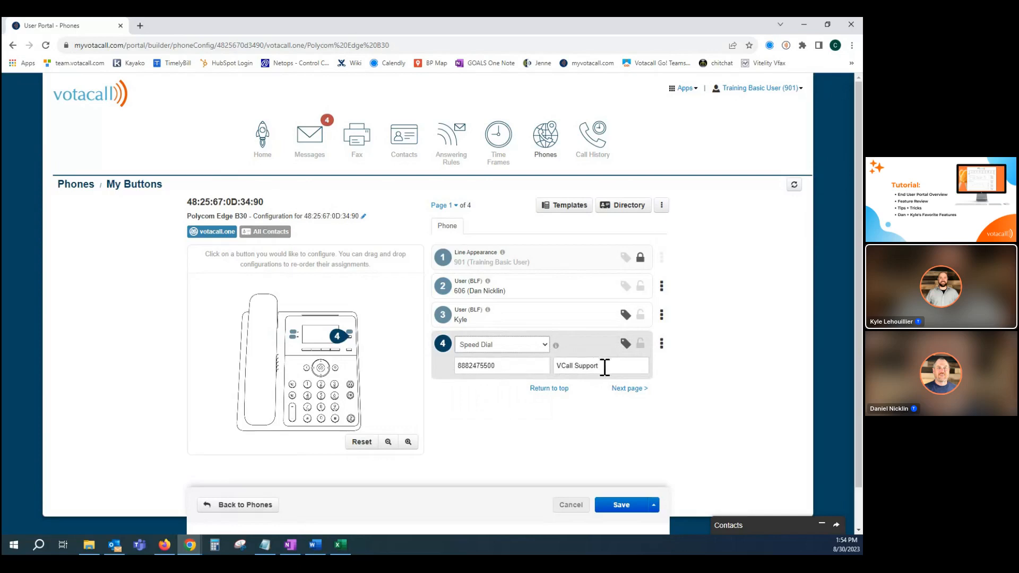
left_click(537, 366)
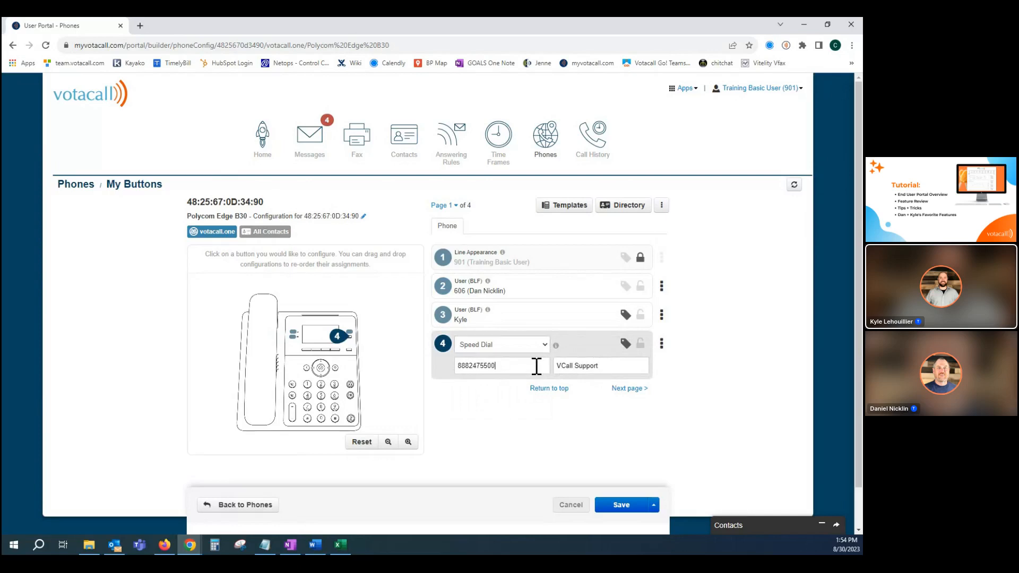
View the additional save options and the templates available for the phone's button configuration without applying any.
left_click(655, 505)
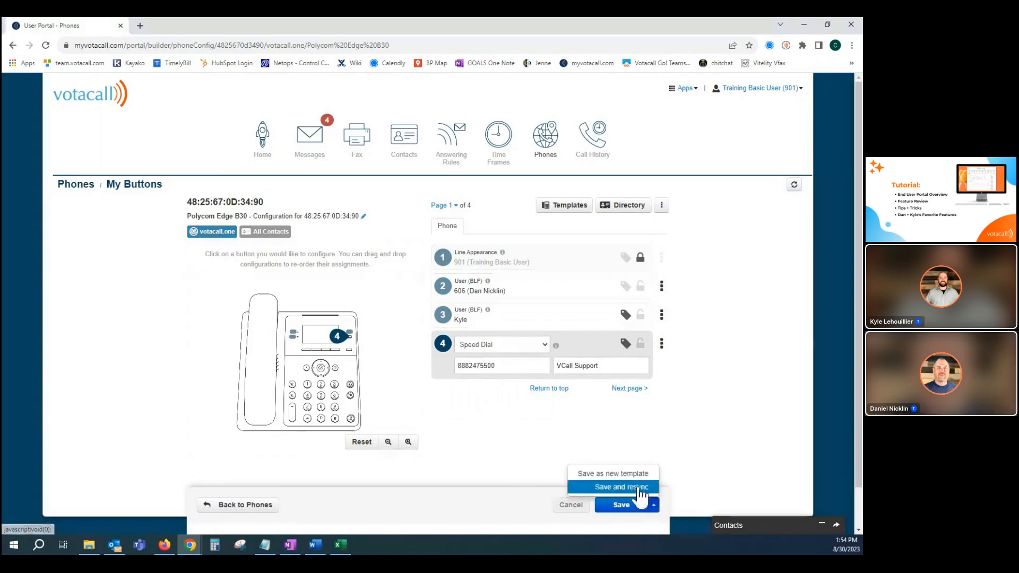
left_click(106, 342)
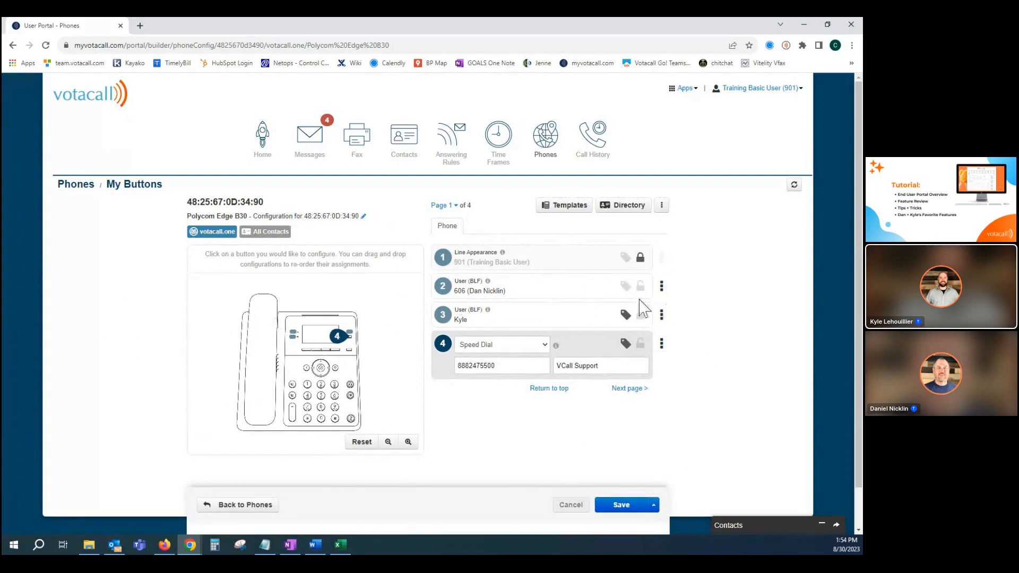
left_click(565, 211)
left_click(565, 210)
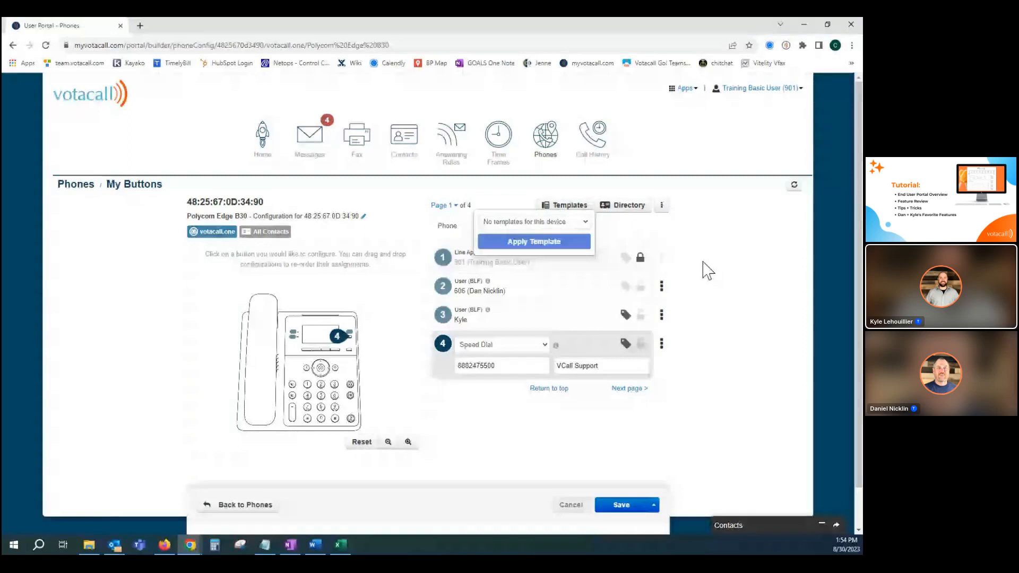
left_click(548, 201)
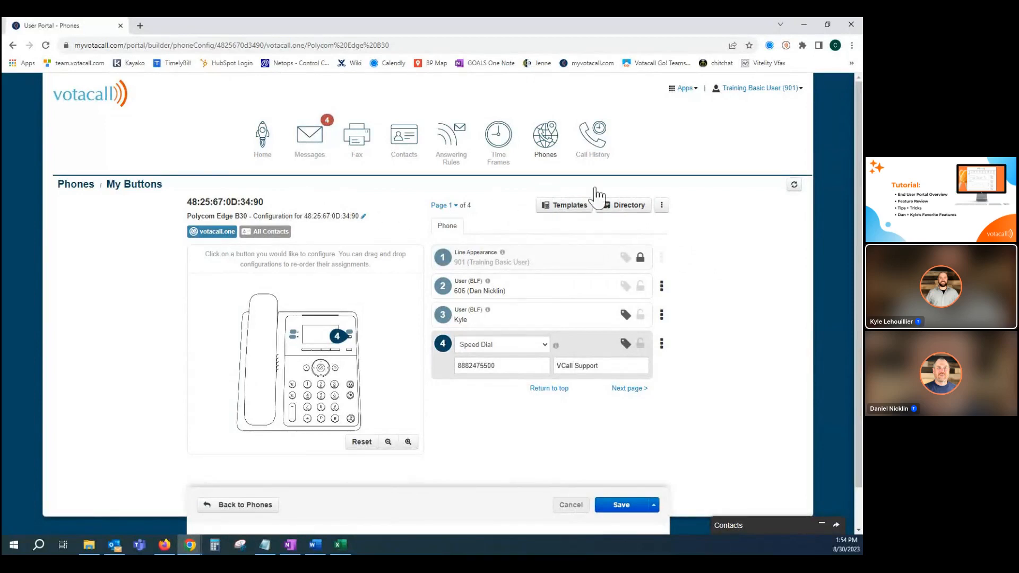
Go to the Call History page and view the Add to Contacts options for the most recent call.
left_click(593, 139)
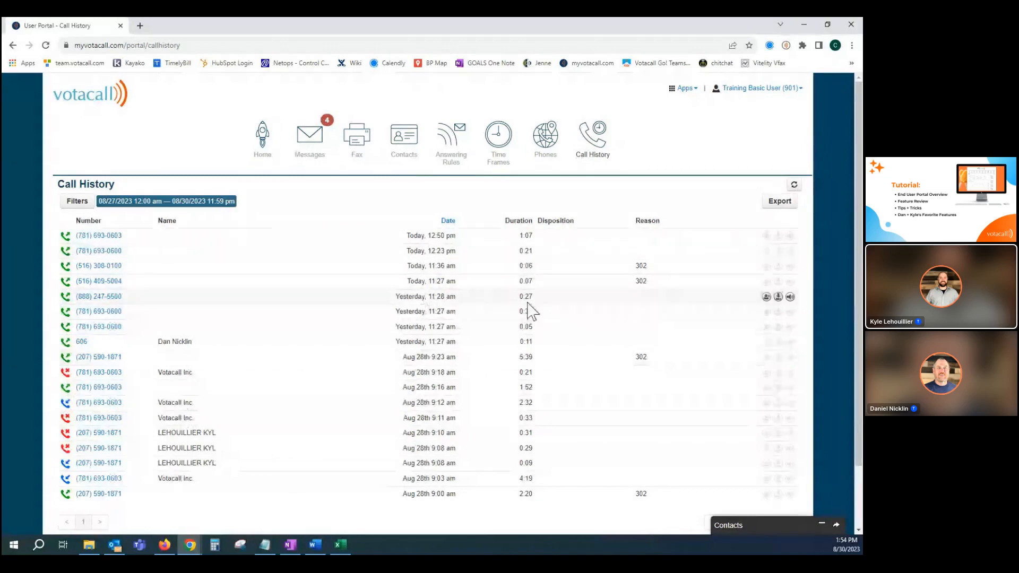
left_click(767, 236)
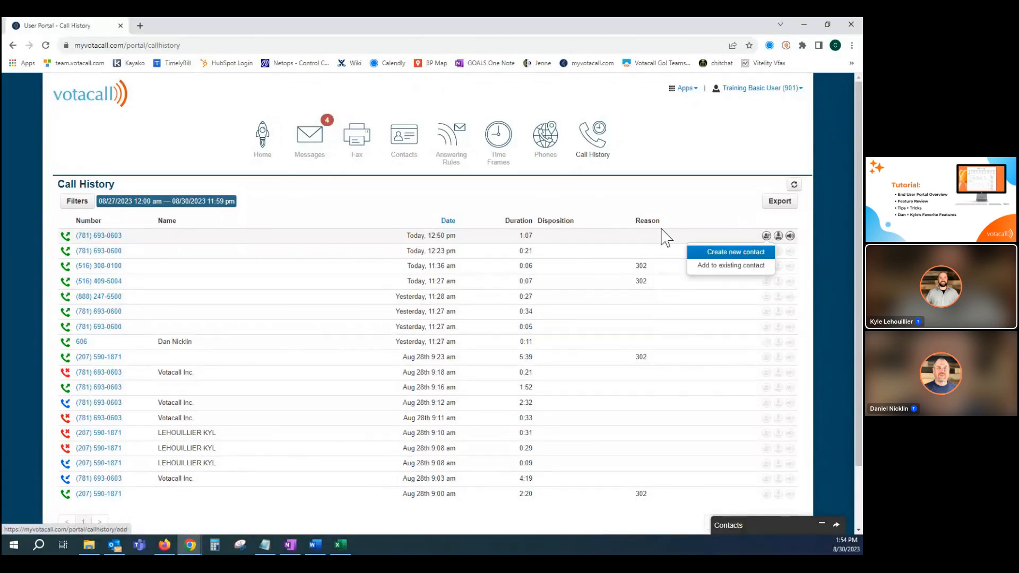
left_click(766, 236)
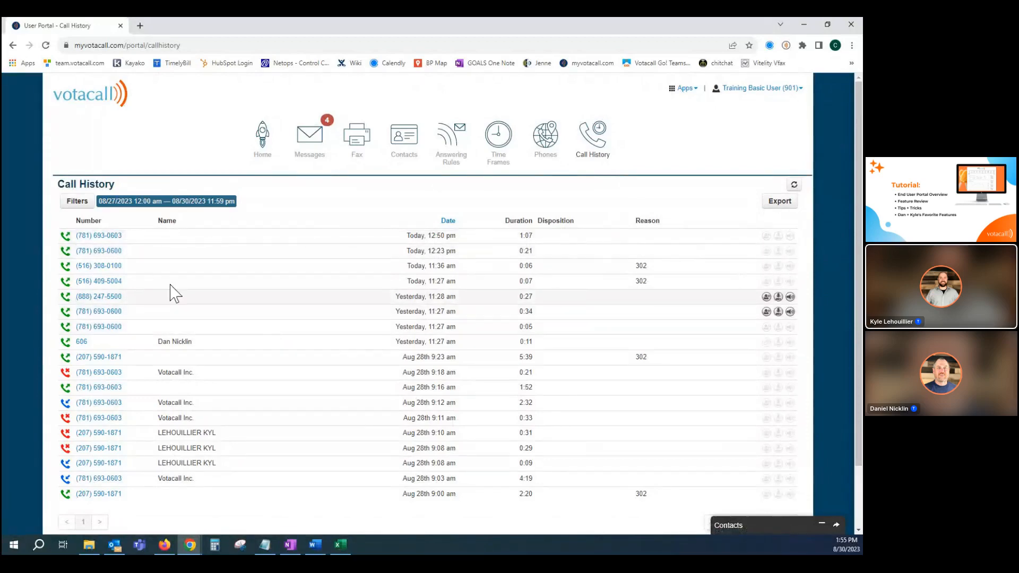
Review the call history filters, including the call type choices, and cancel without applying any.
left_click(78, 211)
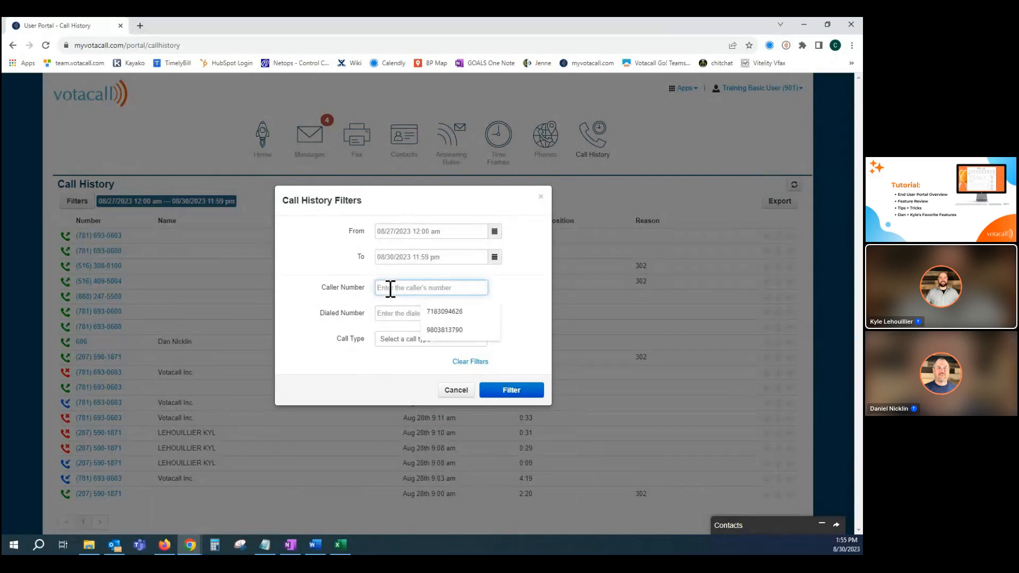
left_click(295, 319)
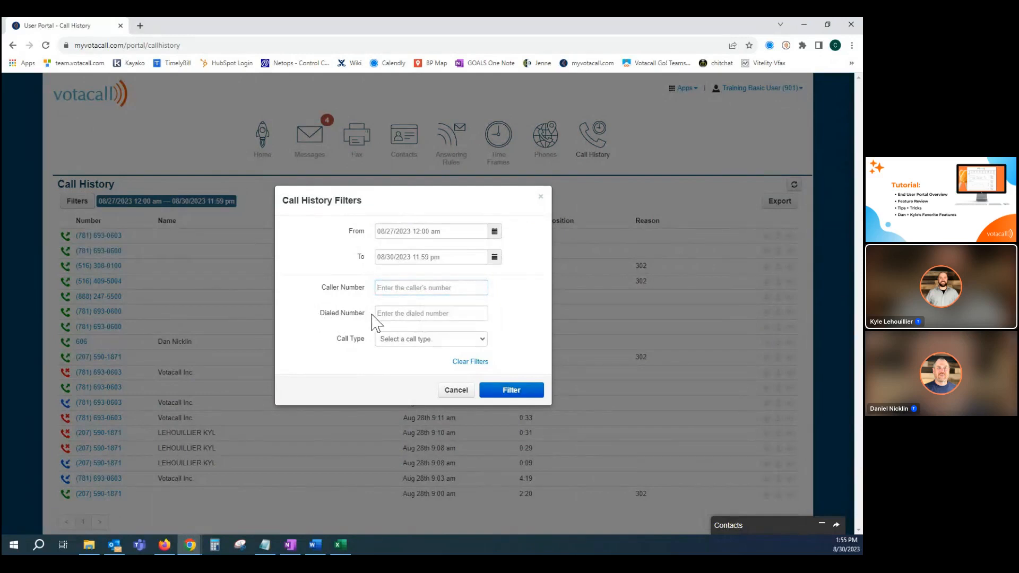
left_click(405, 342)
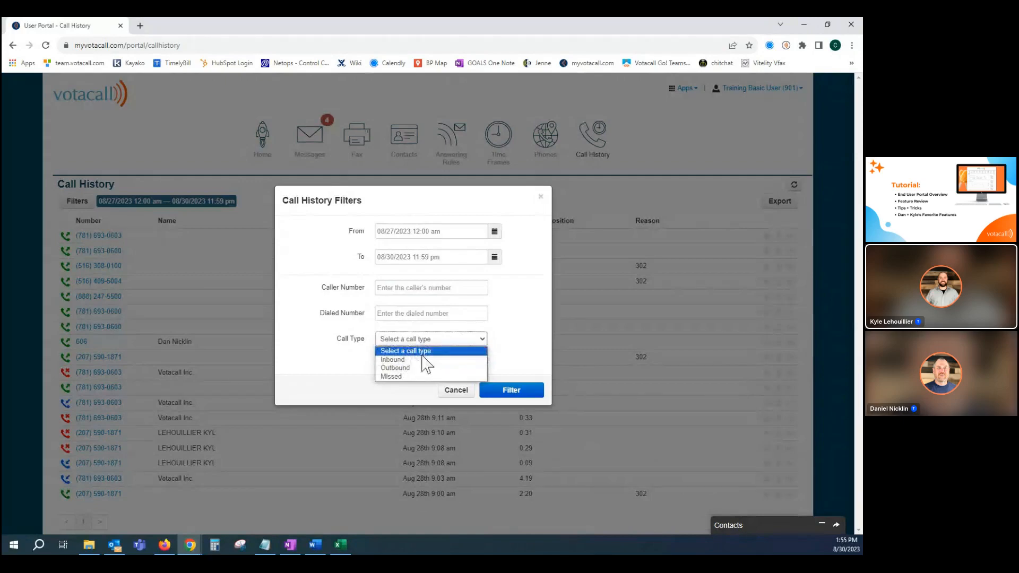
left_click(451, 396)
left_click(452, 396)
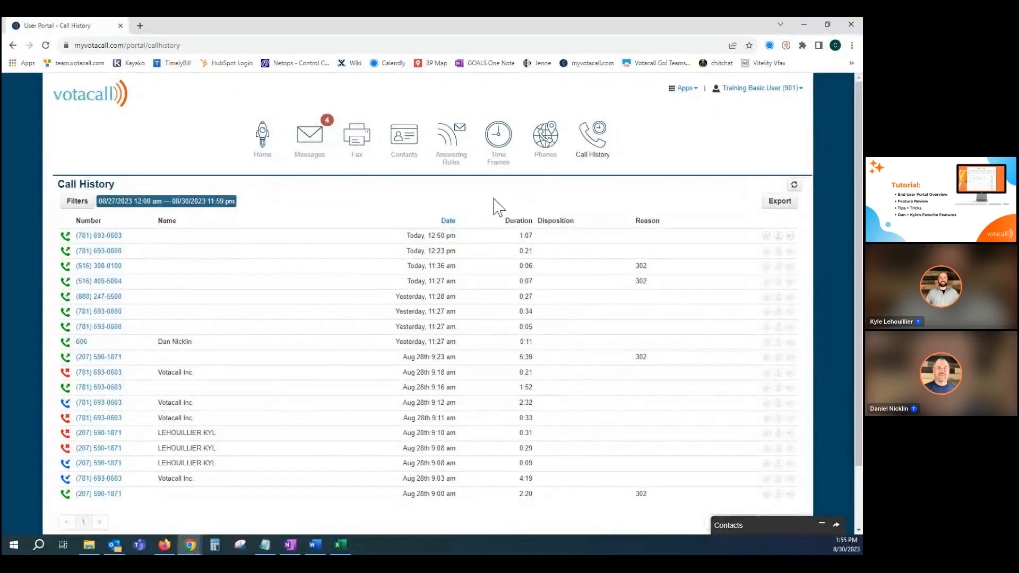
Open the Votacall GO! WebPhone app and move its window higher on the screen.
left_click(696, 91)
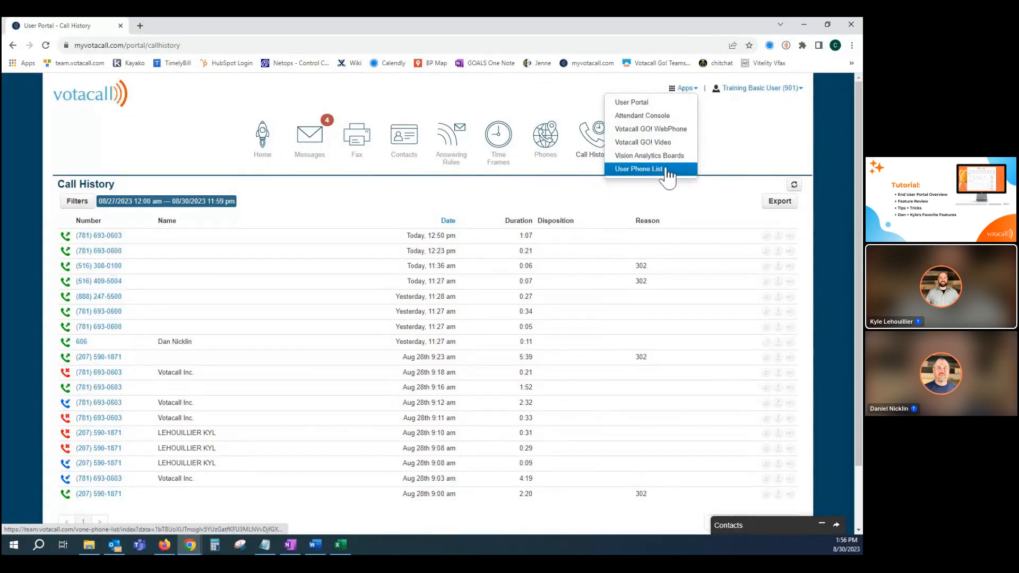
left_click(661, 135)
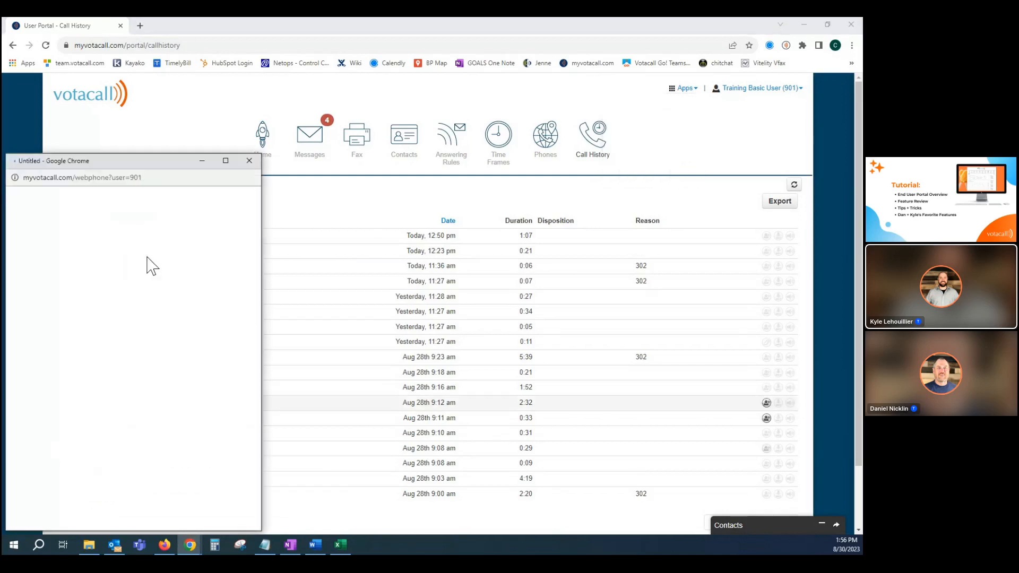
left_click_drag(149, 163, 170, 44)
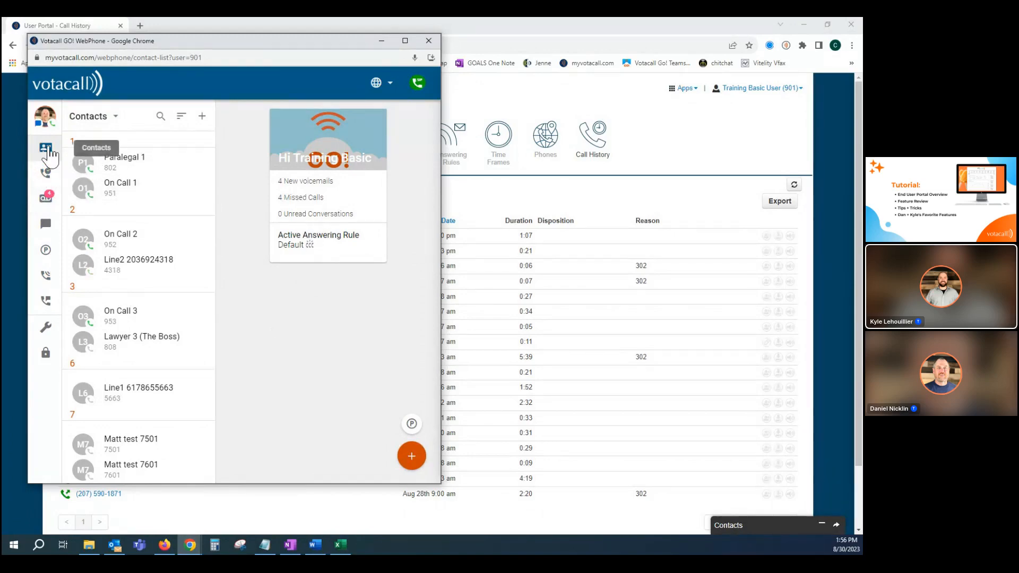
View the WebPhone's contacts, call history, voicemail, Chat and SMS, and call park lists in order.
left_click(49, 154)
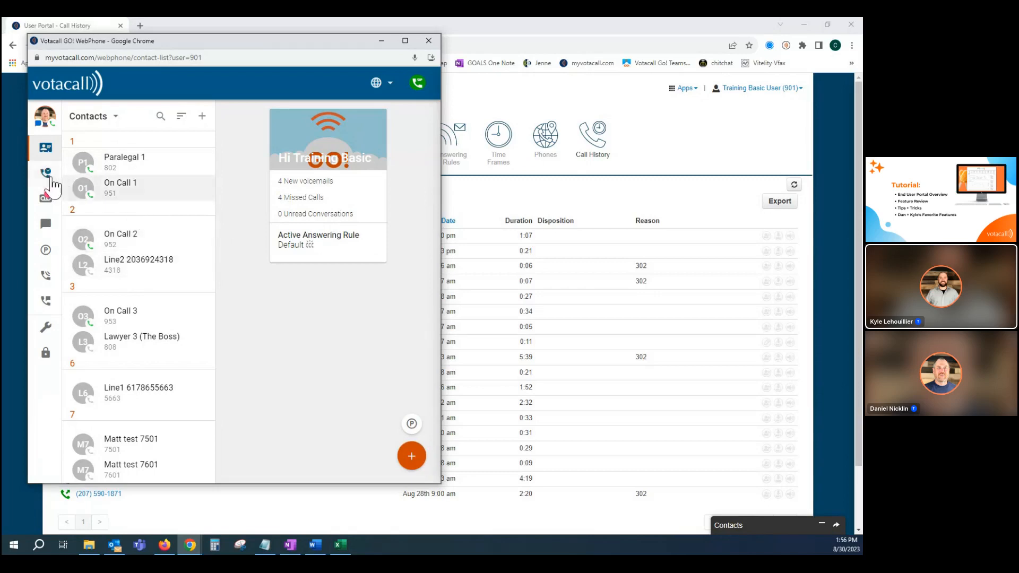
left_click(46, 173)
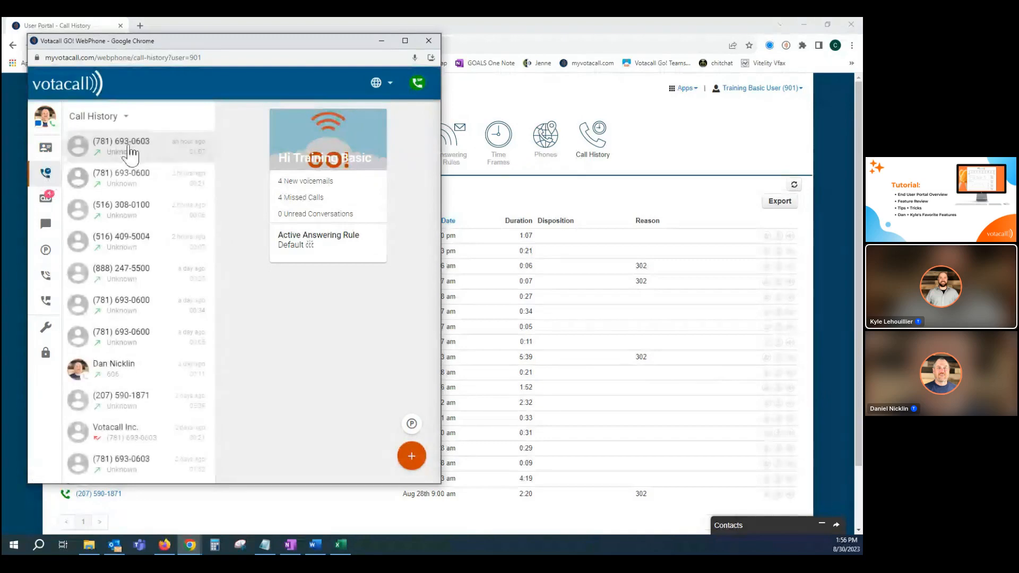
left_click(46, 200)
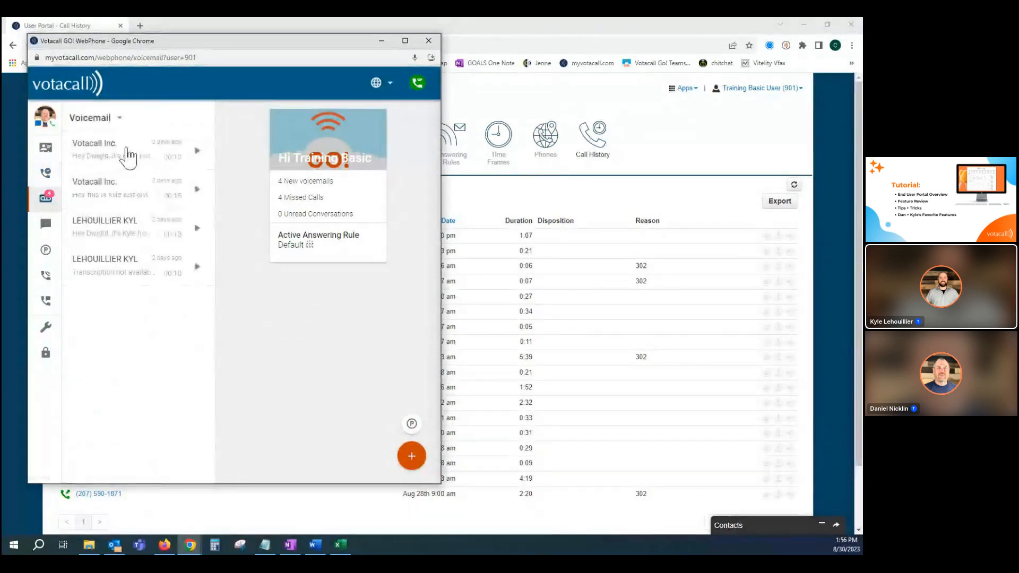
left_click(46, 223)
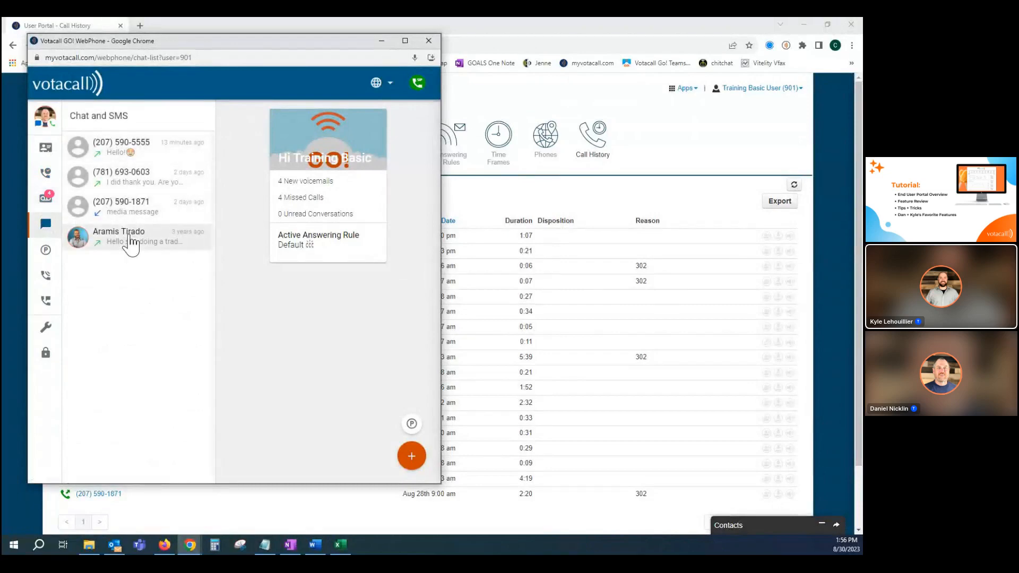
left_click(46, 252)
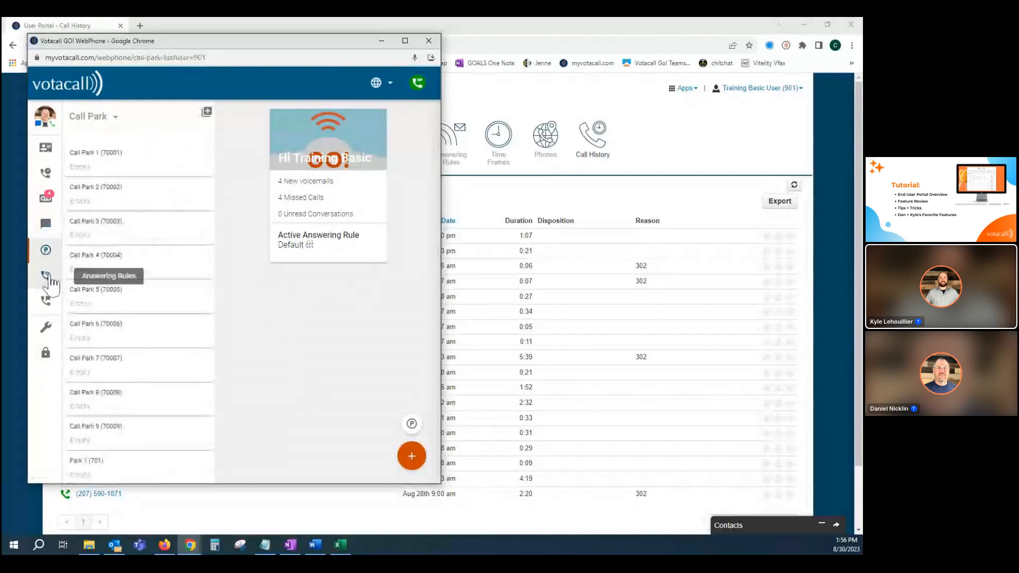
Move DND above Default in the WebPhone's answering rules, and put Default back above DND.
left_click(46, 276)
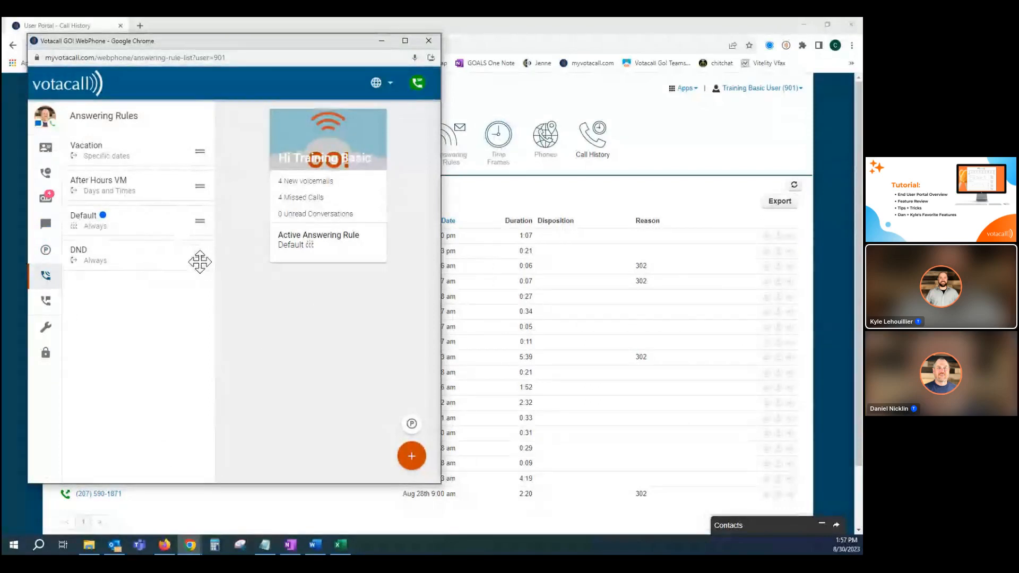
left_click_drag(201, 258, 196, 218)
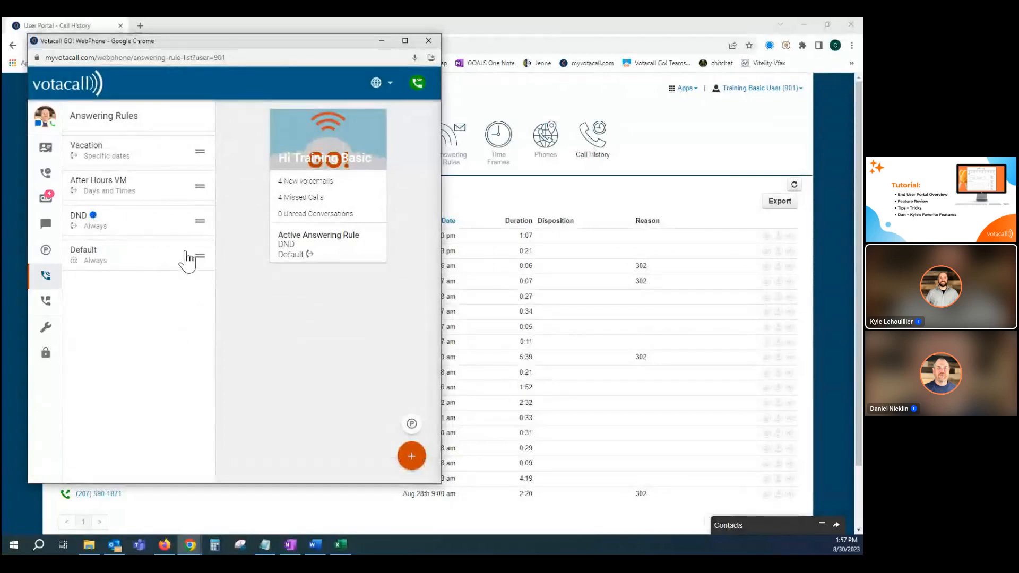
left_click_drag(200, 259, 195, 219)
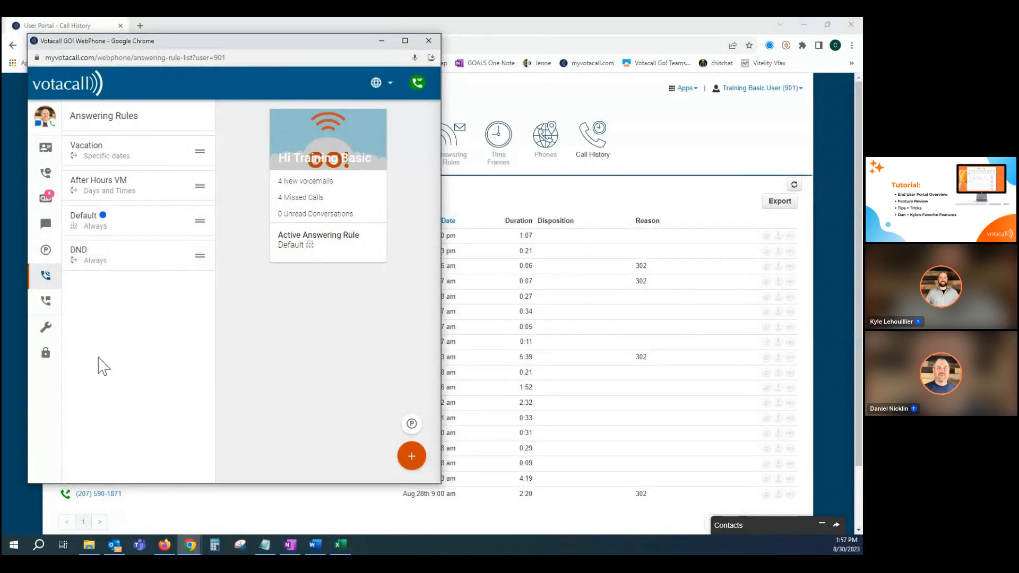
View the WebPhone's voicemail greetings and its settings.
left_click(46, 301)
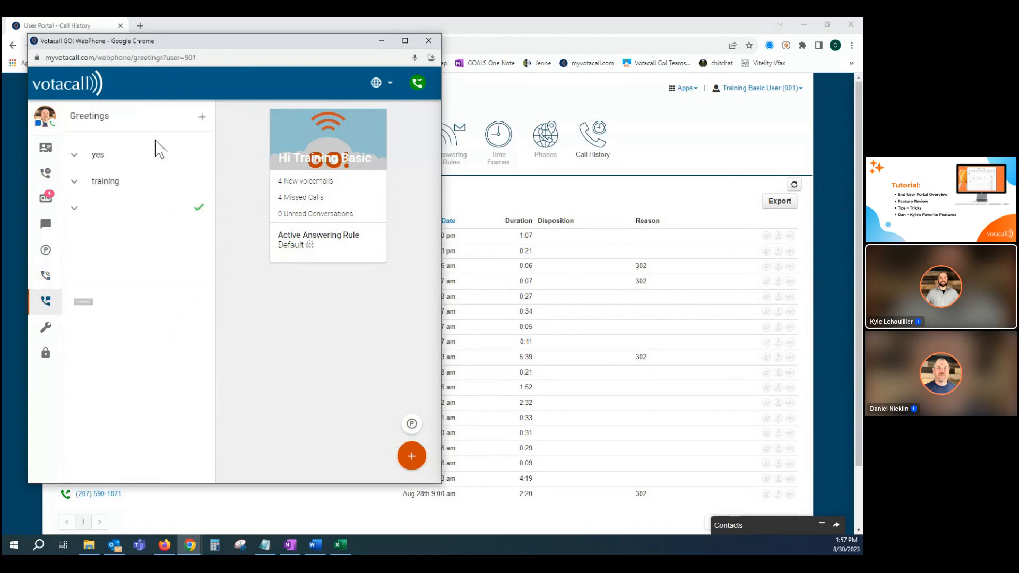
left_click(45, 330)
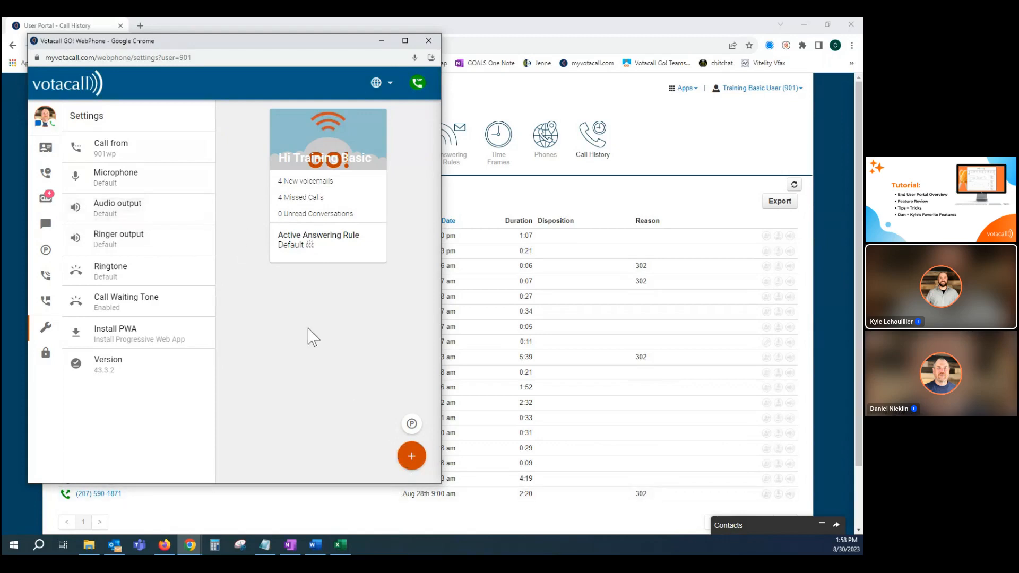
View the WebPhone's dial pad without placing a call, and close the WebPhone window.
left_click(413, 456)
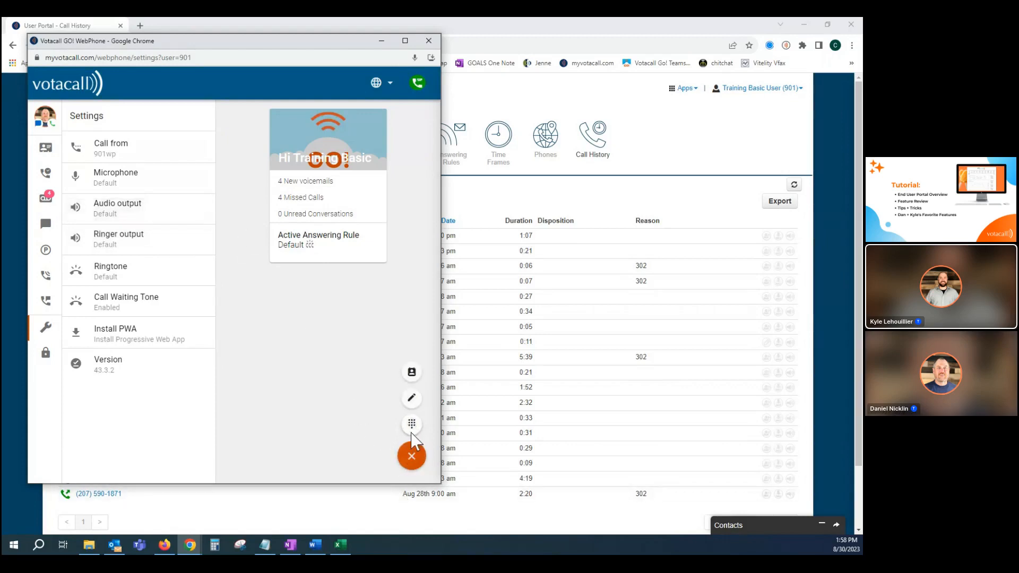
left_click(412, 423)
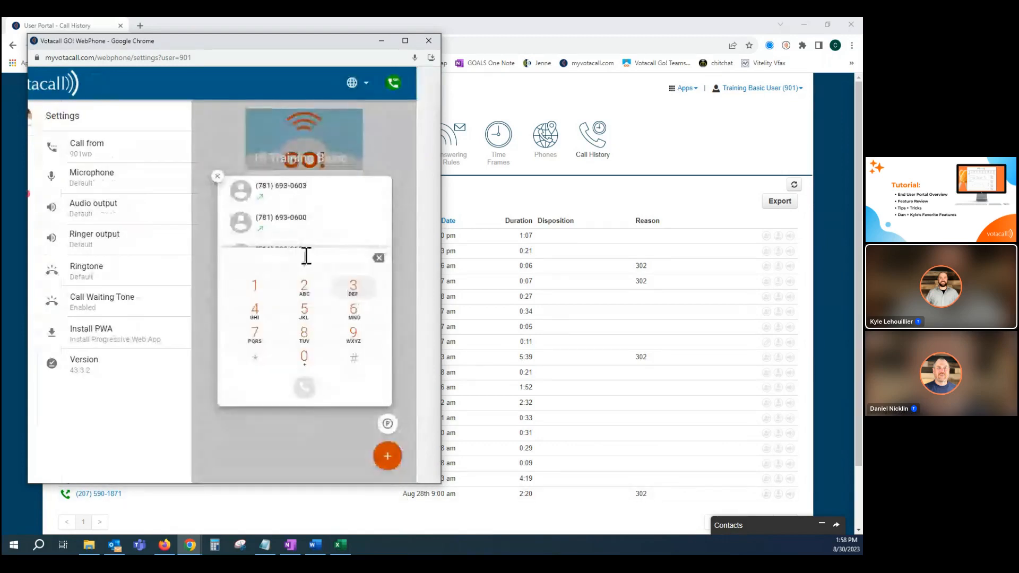
left_click(217, 176)
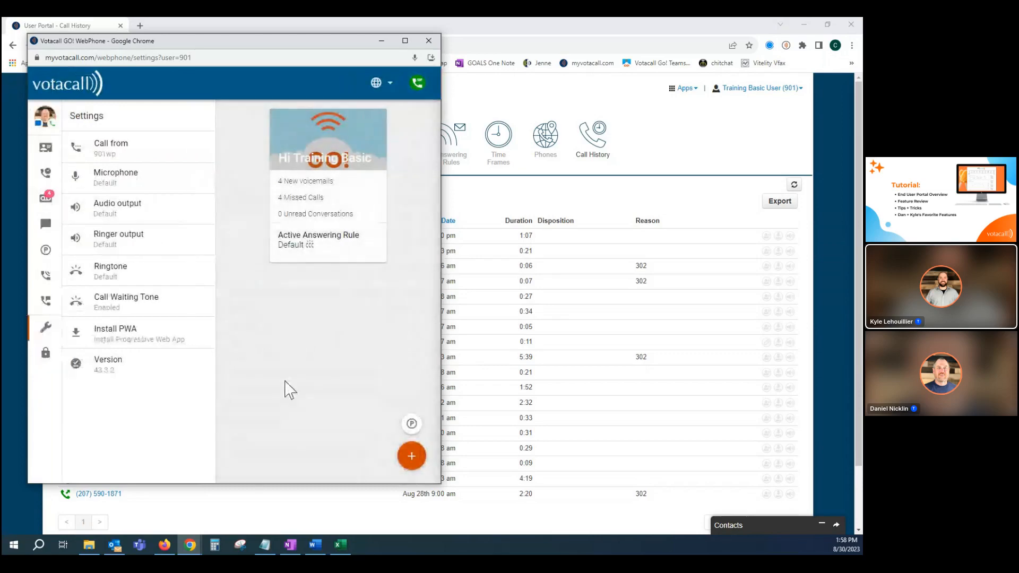
left_click_drag(229, 46, 228, 60)
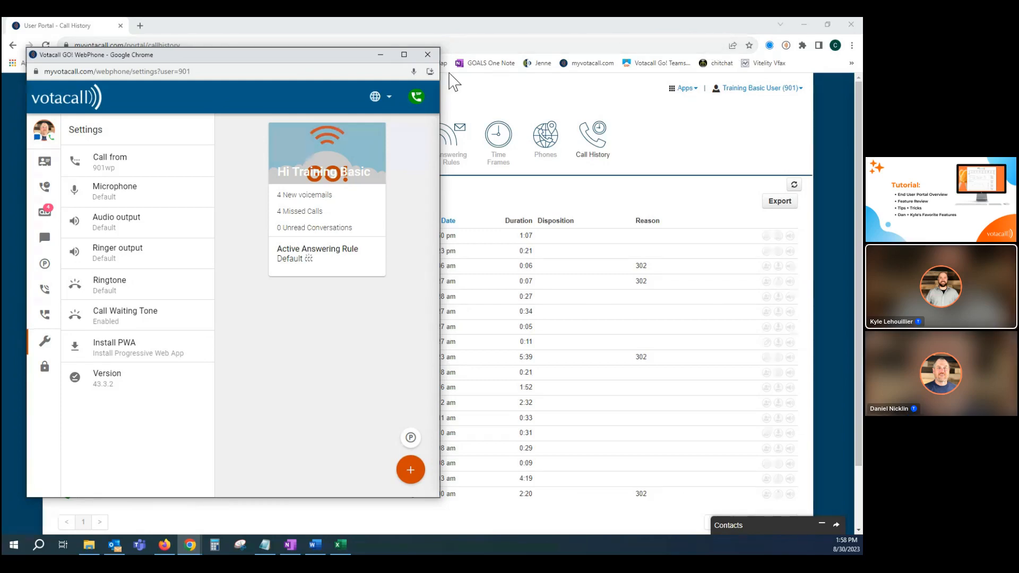
left_click(428, 54)
Open the User Phone List app, browse the listed users and extensions, close it and return to the portal's Home page.
left_click(685, 88)
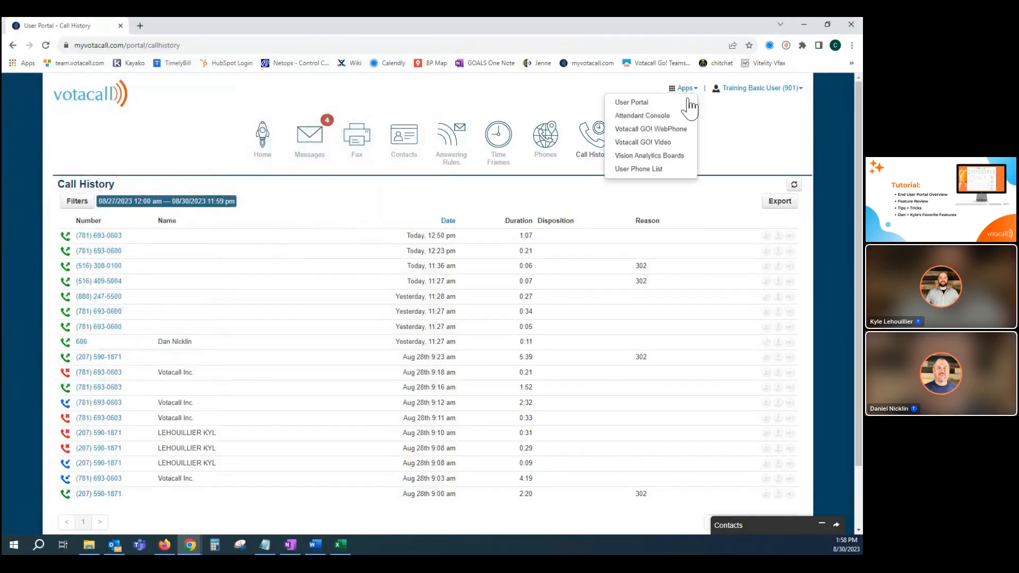
left_click(666, 170)
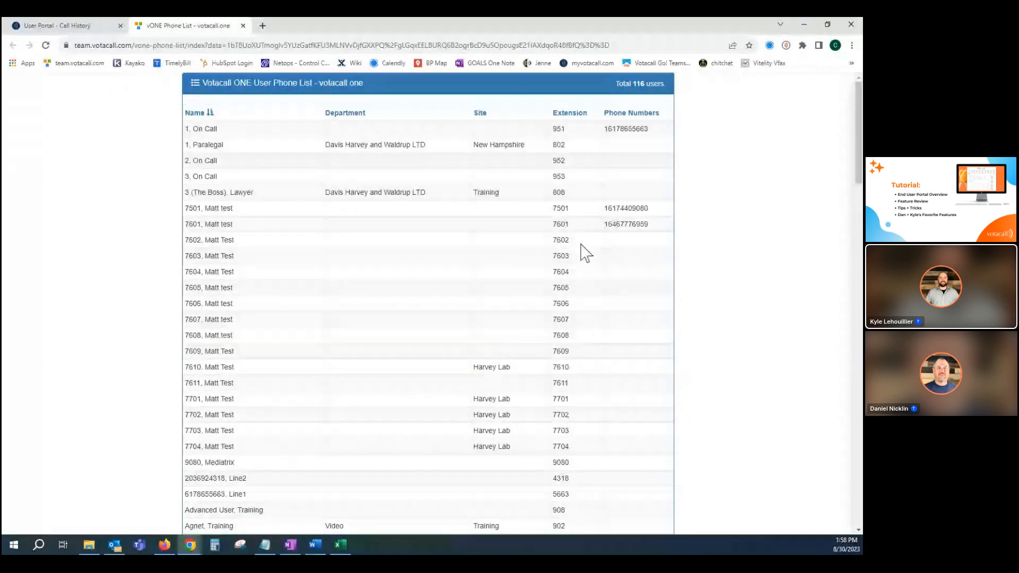
scroll(631, 167, "down", 3)
scroll(595, 194, "down", 8)
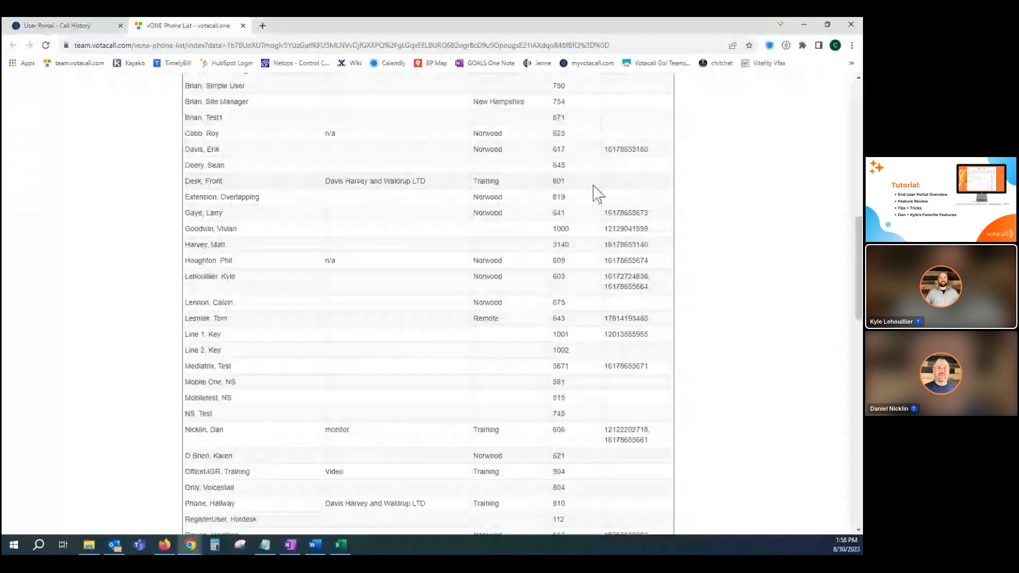
scroll(589, 195, "down", 8)
scroll(583, 194, "up", 8)
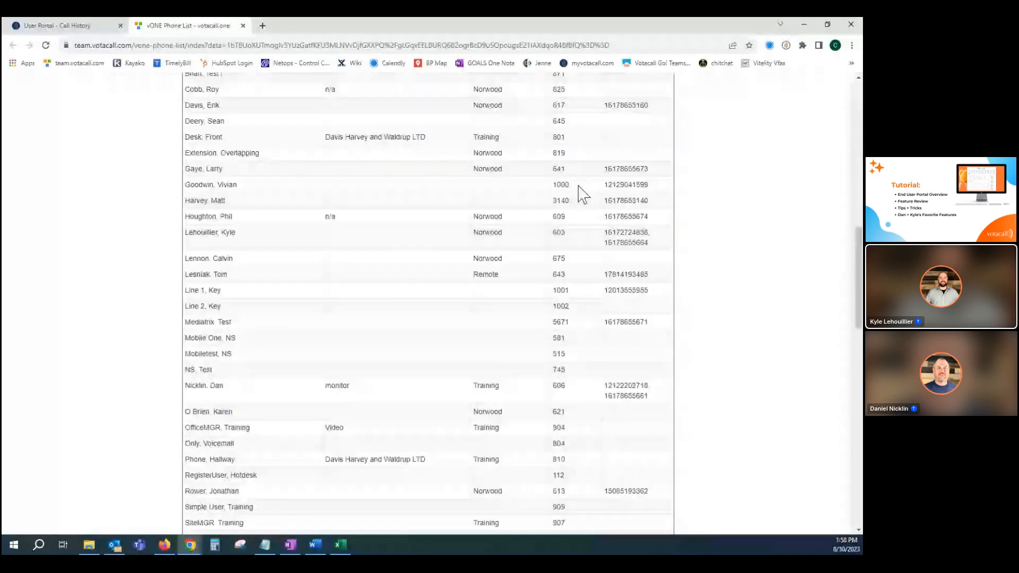
scroll(480, 191, "up", 15)
left_click(242, 26)
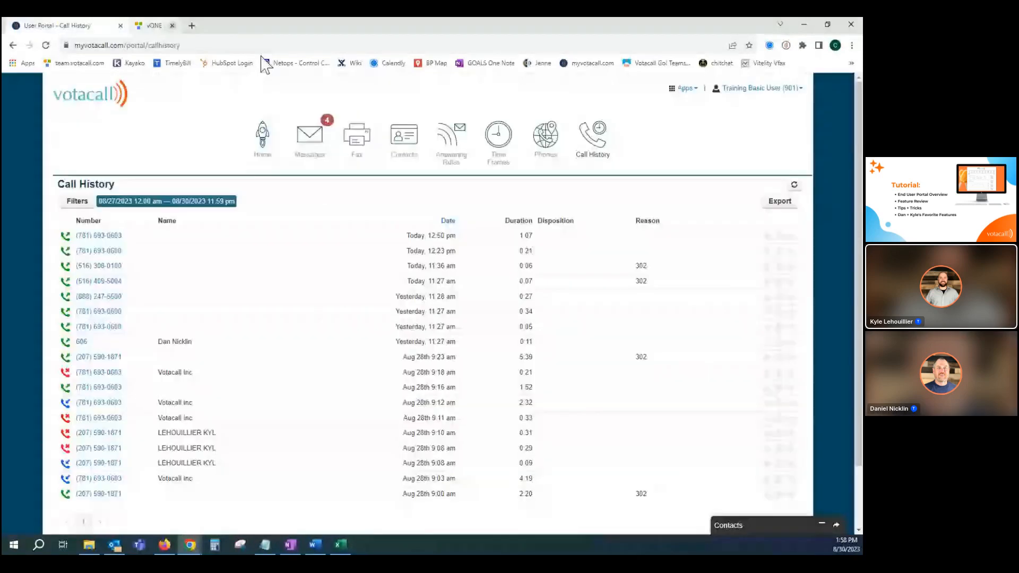
left_click(260, 142)
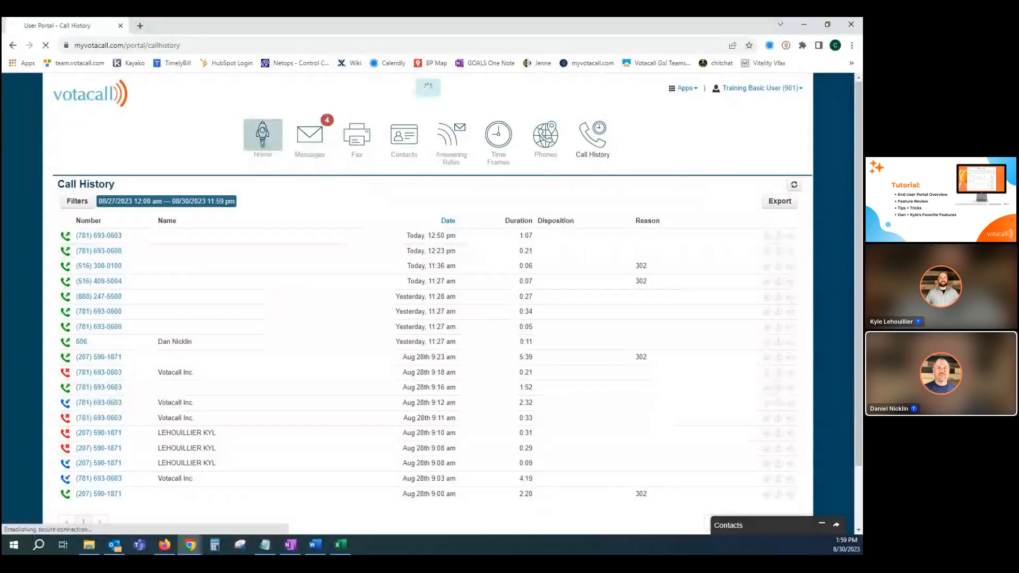